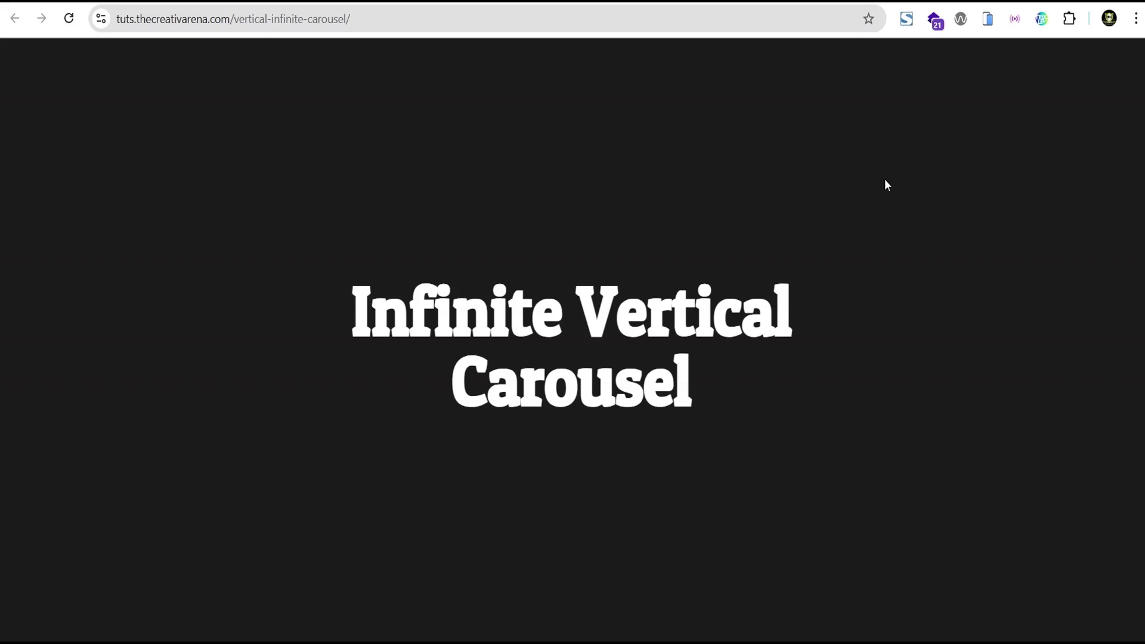
{"action": "scroll", "coordinate": [877, 231], "scroll_direction": "down", "scroll_amount": 5}
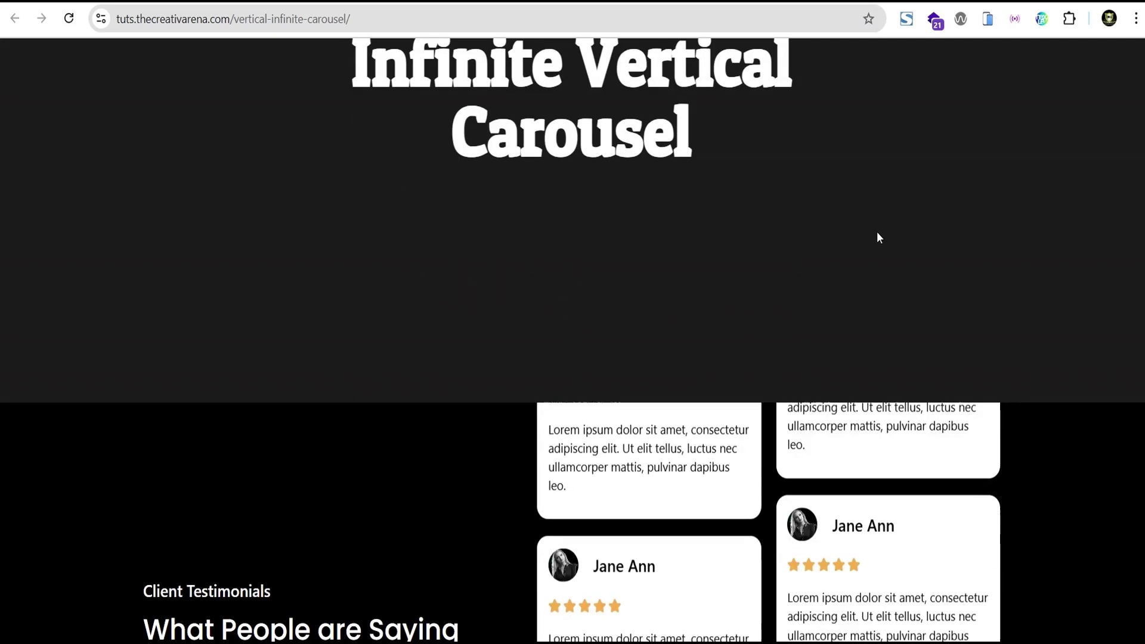
{"action": "scroll", "coordinate": [878, 238], "scroll_direction": "down", "scroll_amount": 3}
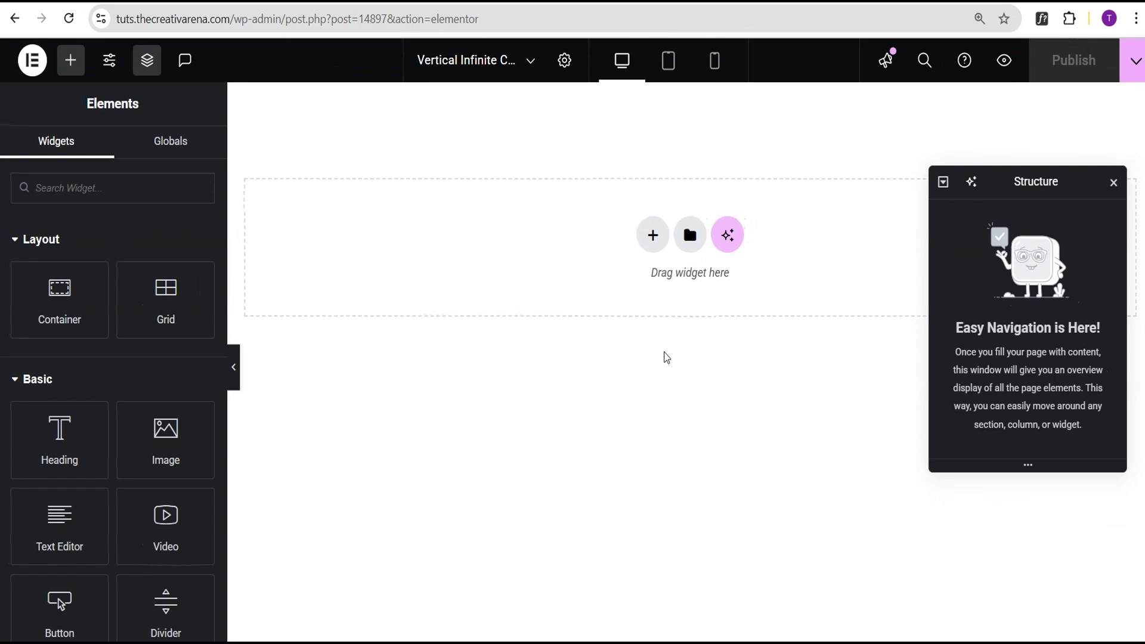
Add a row-direction flexbox container to the empty page and set its minimum height to 100 vh.
{"action": "left_click", "coordinate": [653, 234]}
{"action": "left_click", "coordinate": [629, 300]}
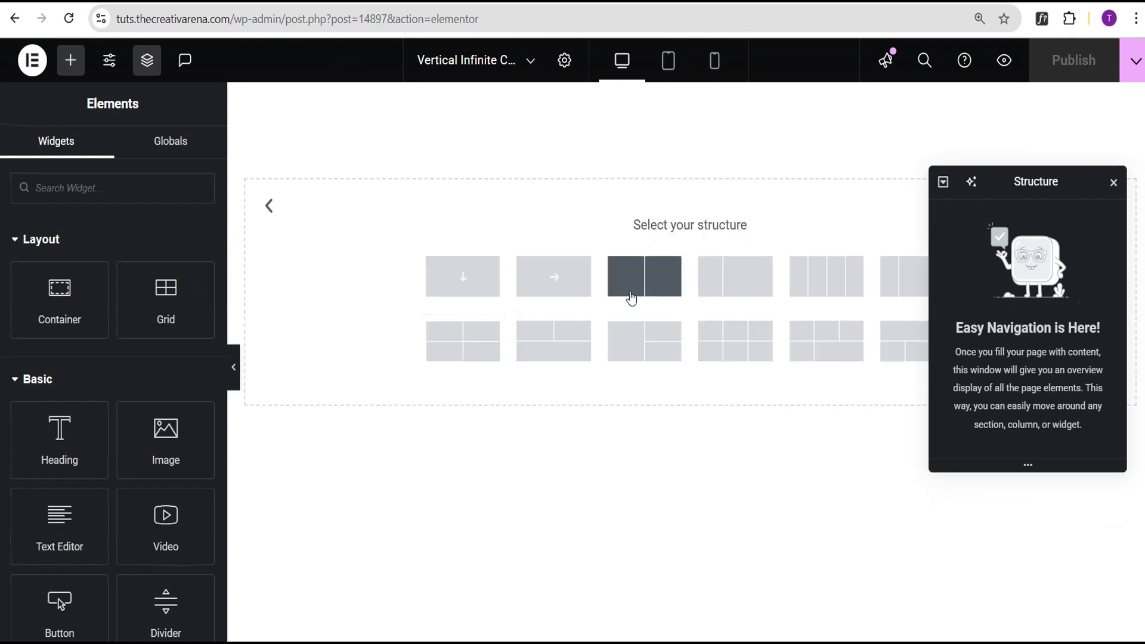
{"action": "left_click", "coordinate": [550, 280]}
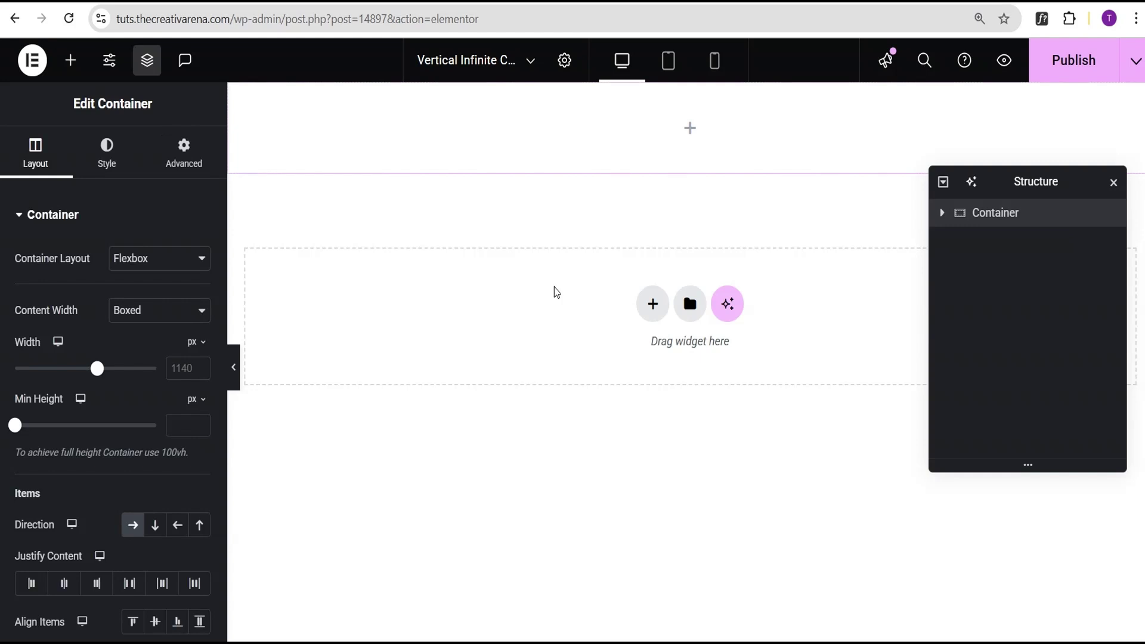
{"action": "left_click", "coordinate": [199, 399]}
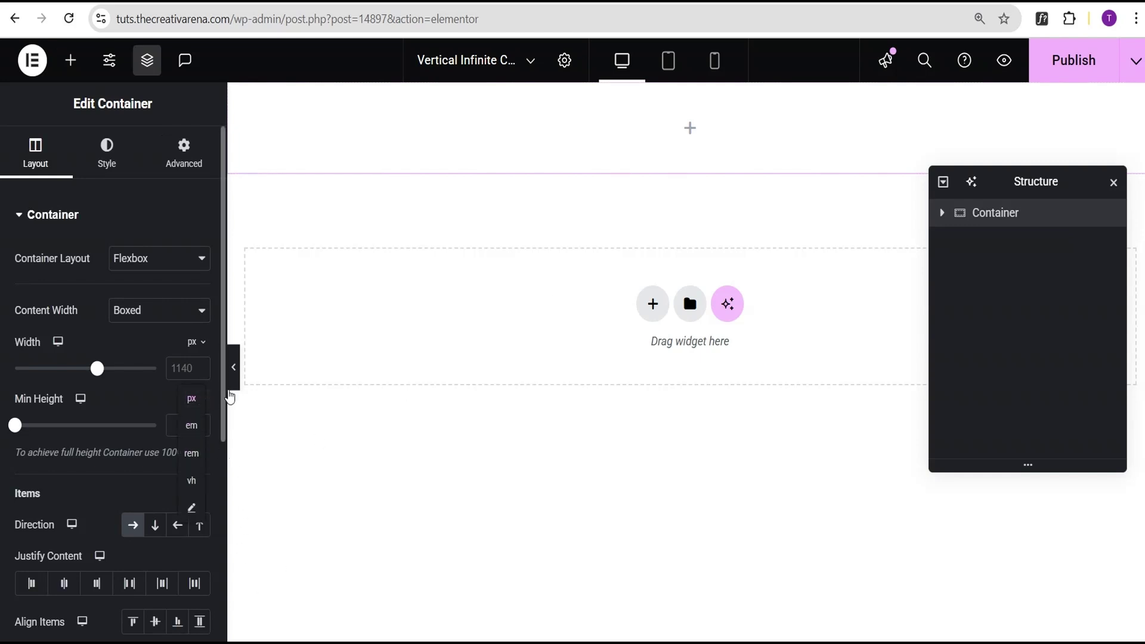
{"action": "left_click", "coordinate": [189, 482]}
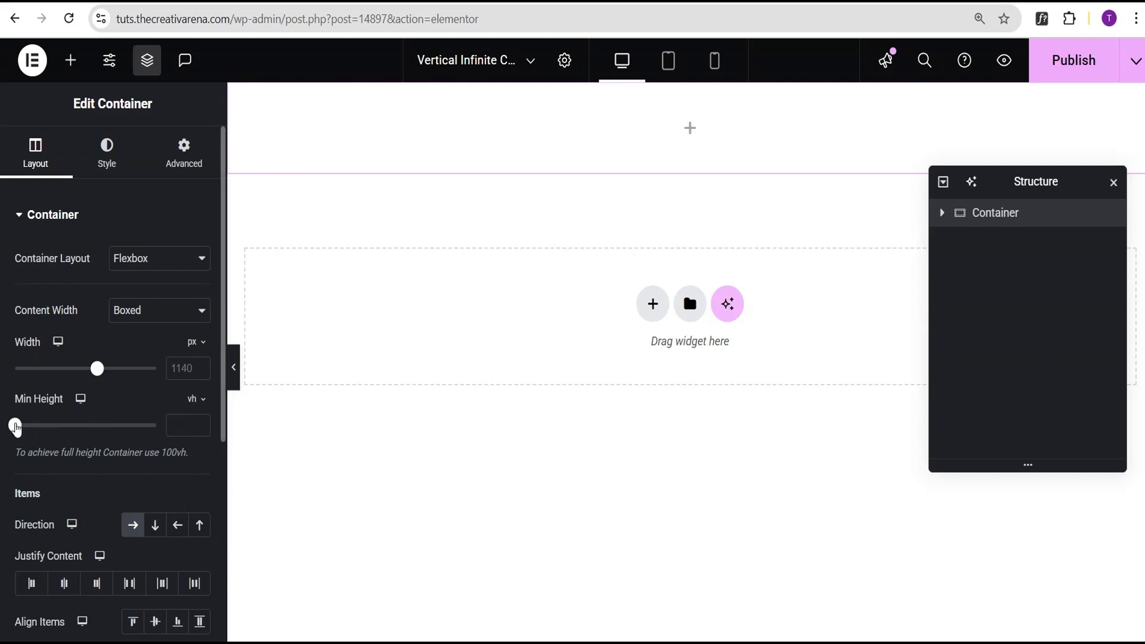
{"action": "left_click_drag", "start_coordinate": [16, 428], "coordinate": [161, 435]}
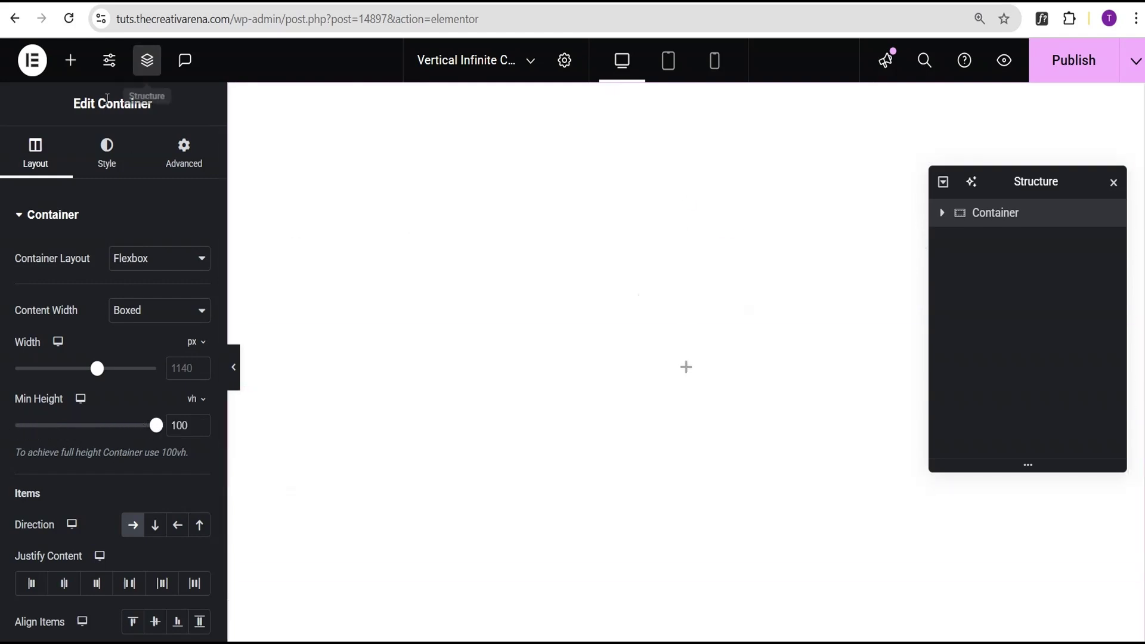
Give the container a solid black background, #000000.
{"action": "left_click", "coordinate": [106, 156]}
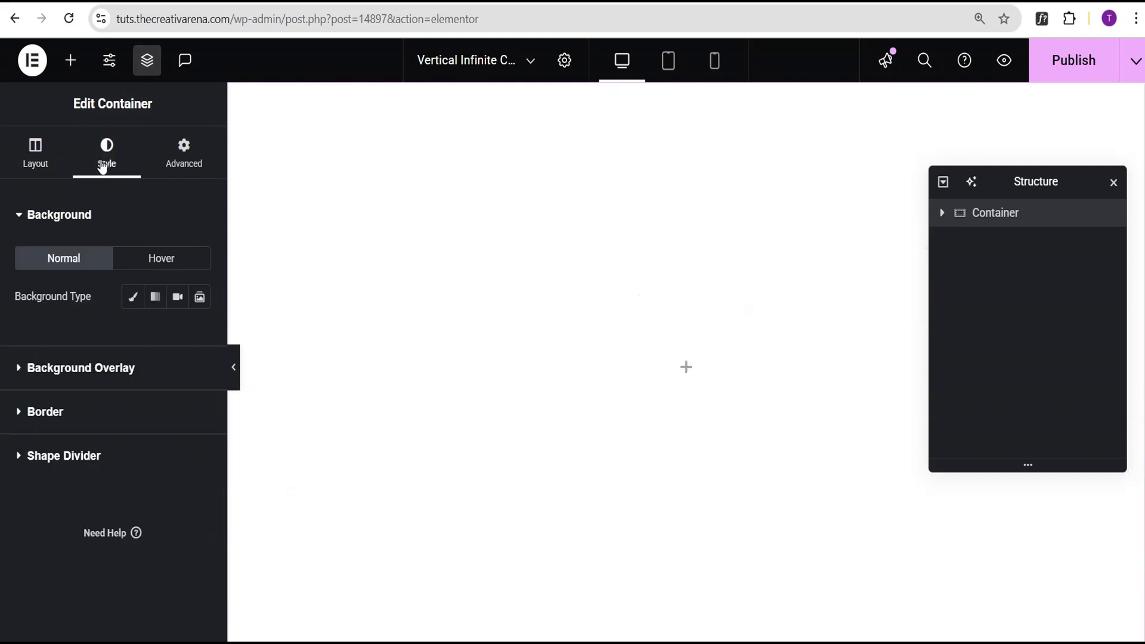
{"action": "left_click", "coordinate": [130, 298]}
{"action": "left_click", "coordinate": [200, 335]}
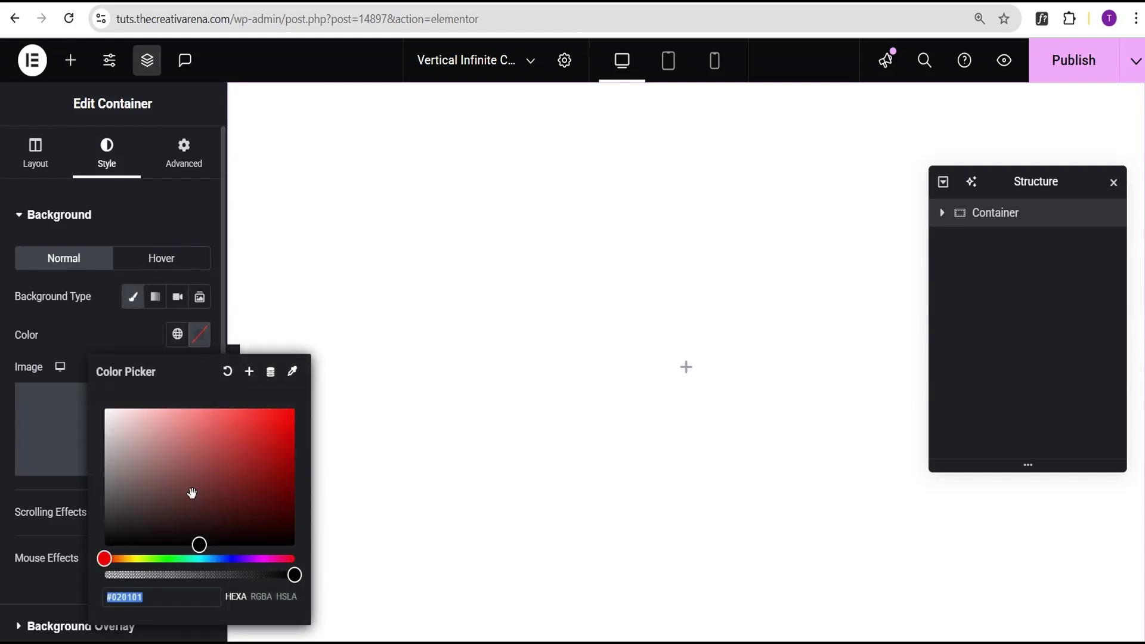
{"action": "left_click", "coordinate": [201, 545]}
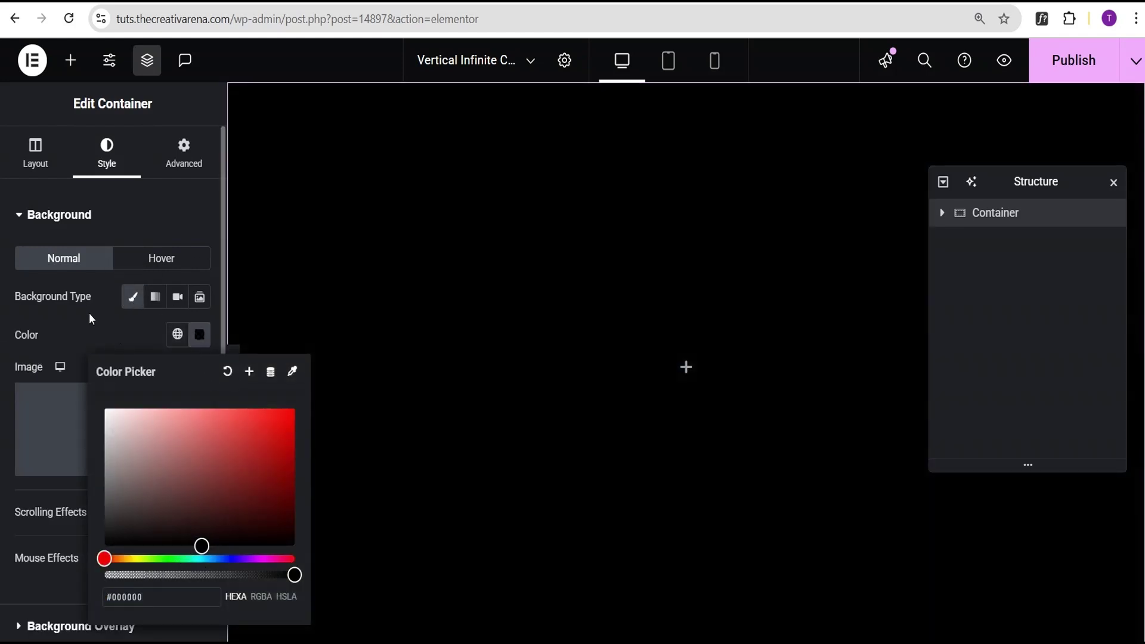
{"action": "left_click", "coordinate": [104, 335]}
Insert a nested container inside the main container and duplicate it to form two columns.
{"action": "left_click", "coordinate": [71, 66]}
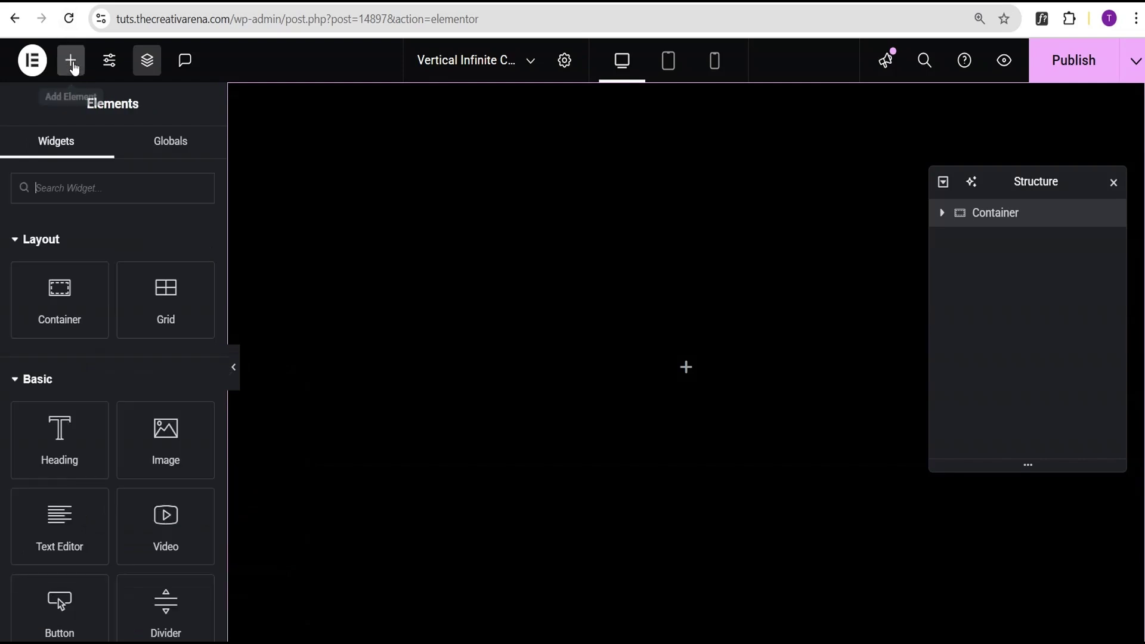
{"action": "left_click", "coordinate": [53, 315]}
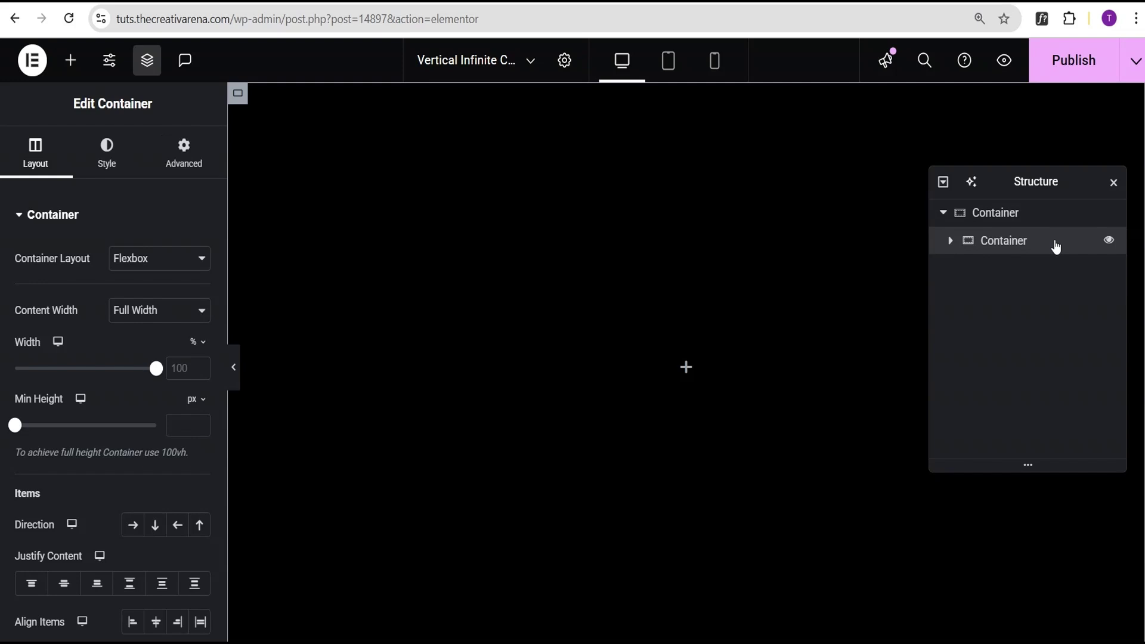
{"action": "right_click", "coordinate": [1054, 245]}
{"action": "left_click", "coordinate": [1023, 209]}
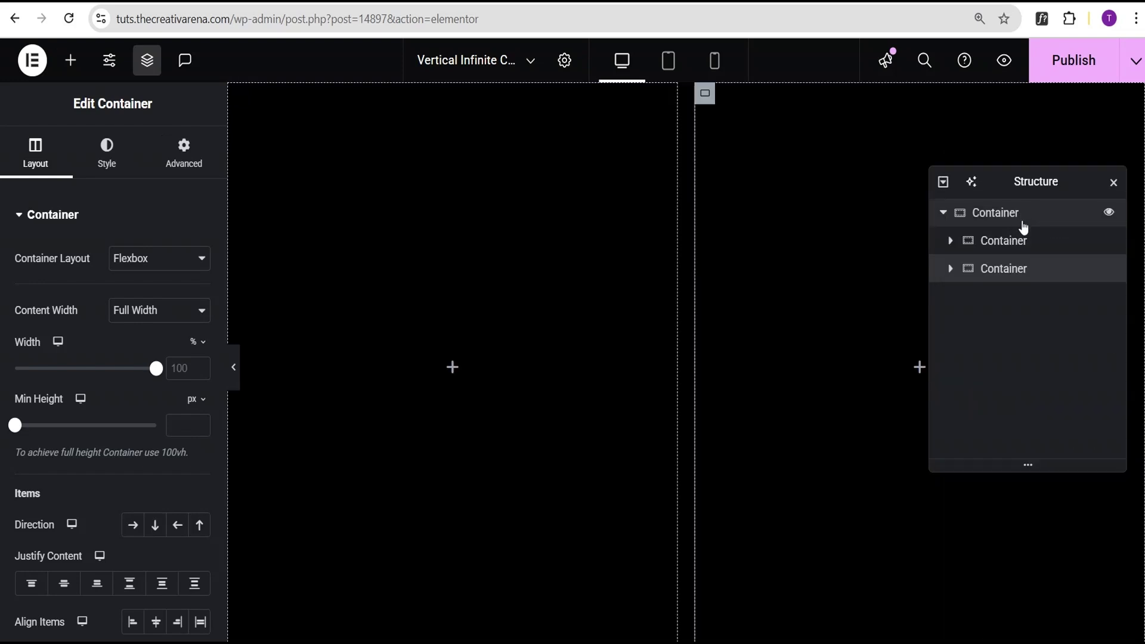
Rename the two nested containers as "Left Container" and "Right Container" in the page structure.
{"action": "double_click", "coordinate": [984, 245]}
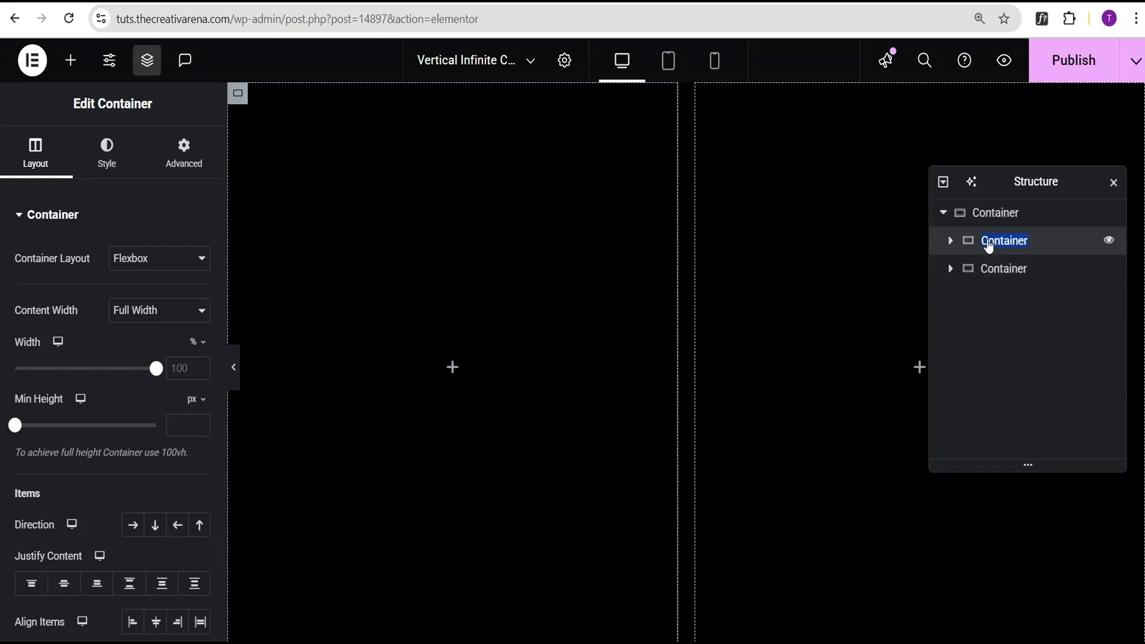
{"action": "left_click", "coordinate": [987, 243]}
{"action": "type", "text": "Left"}
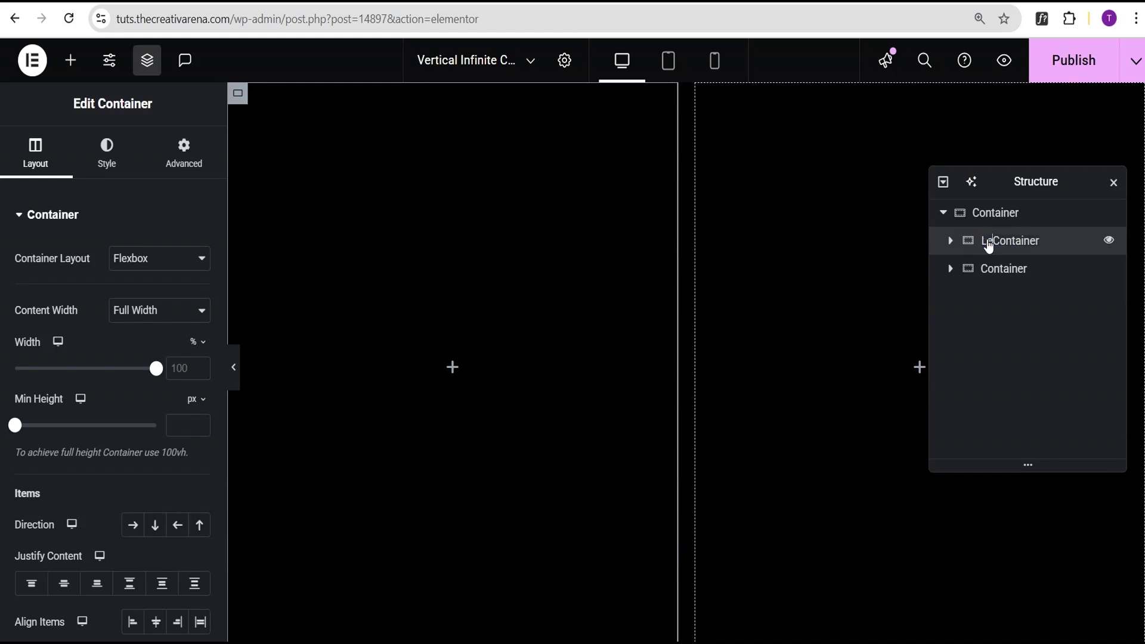
{"action": "key", "text": "Return"}
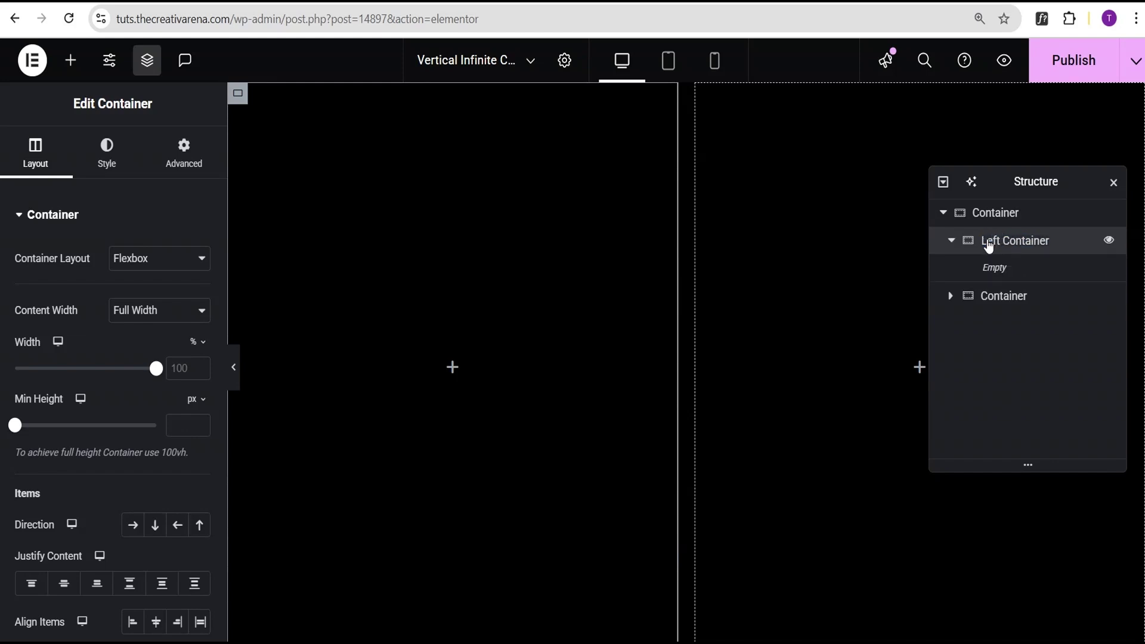
{"action": "double_click", "coordinate": [1006, 300]}
{"action": "key", "text": "Home"}
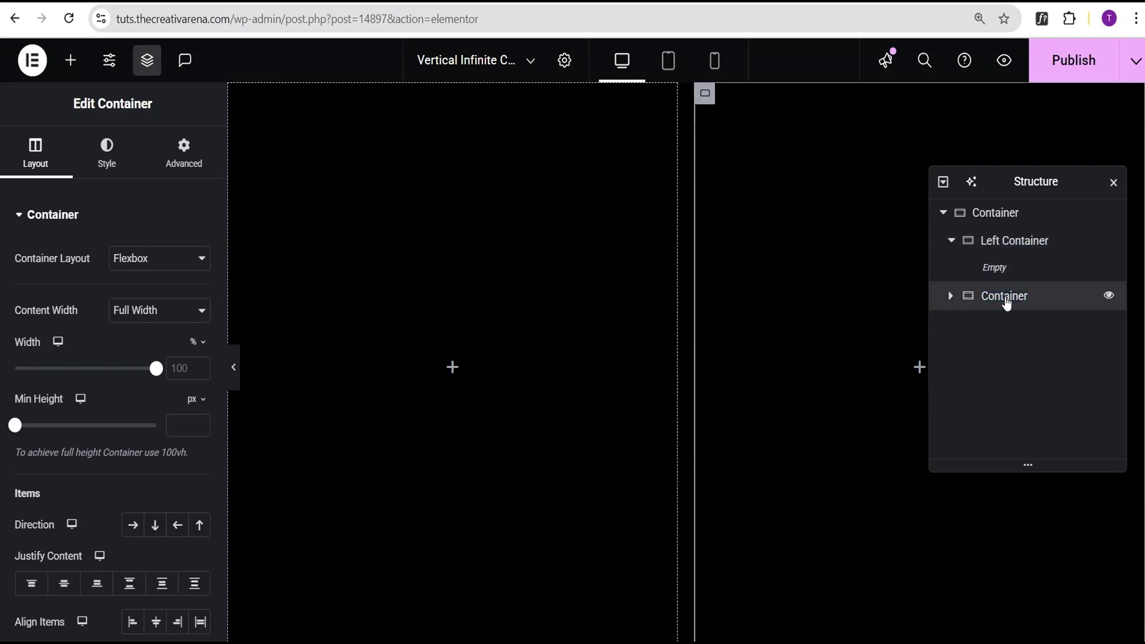
{"action": "type", "text": "Right"}
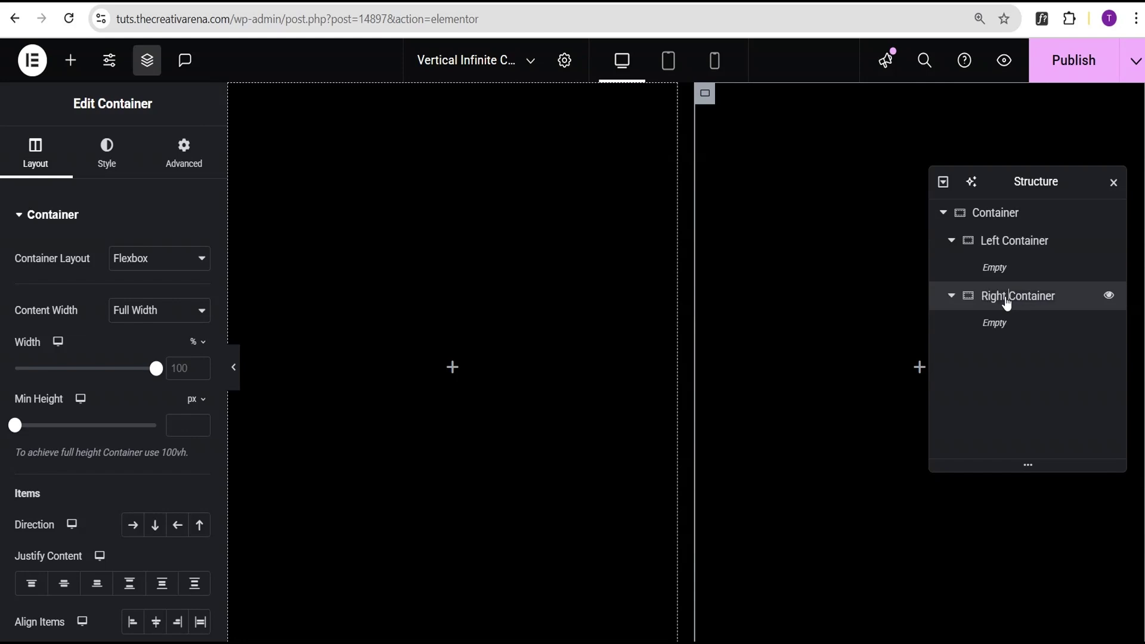
Set the Left Container's width to 45% and the Right Container's to 55%, and justify the Left Container's content to the center.
{"action": "left_click", "coordinate": [1057, 243]}
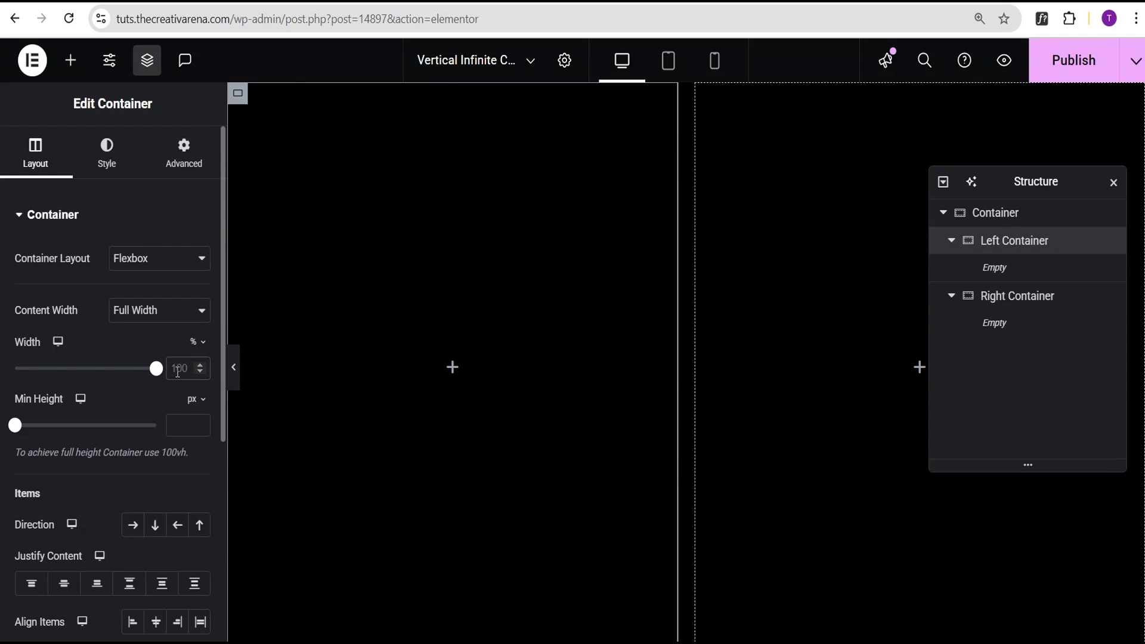
{"action": "left_click", "coordinate": [1043, 298]}
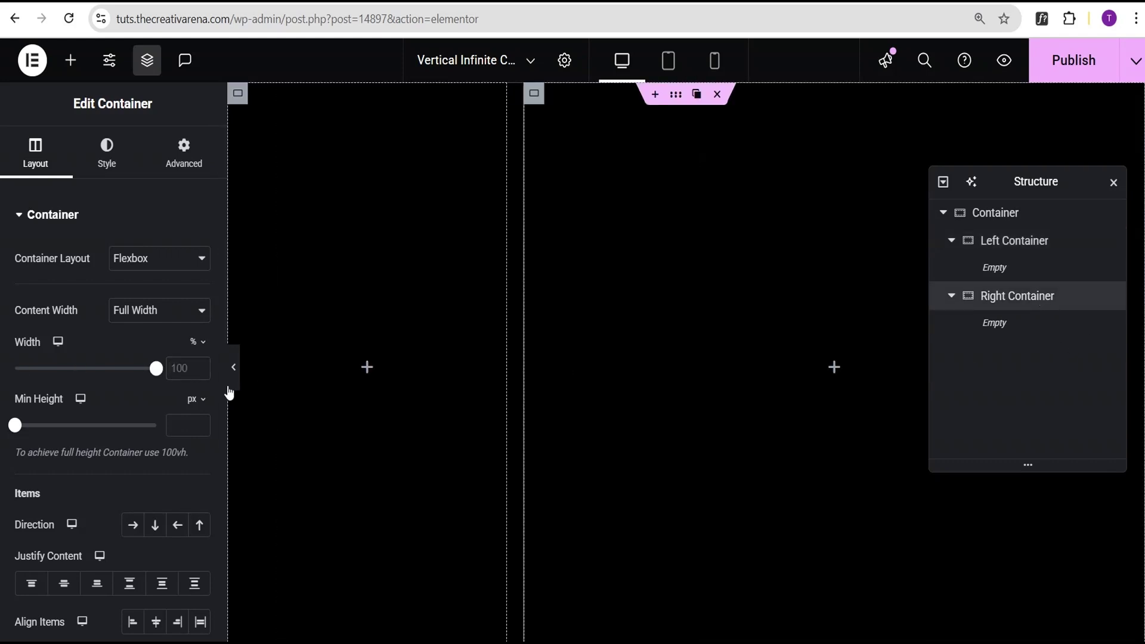
{"action": "type", "text": "55"}
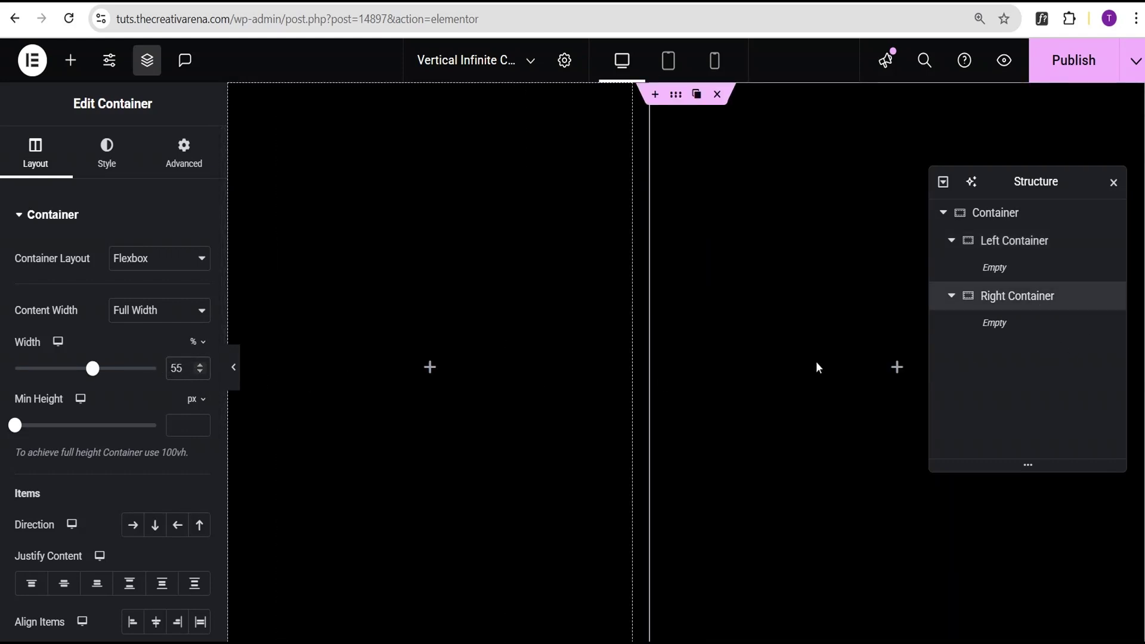
{"action": "left_click", "coordinate": [987, 250]}
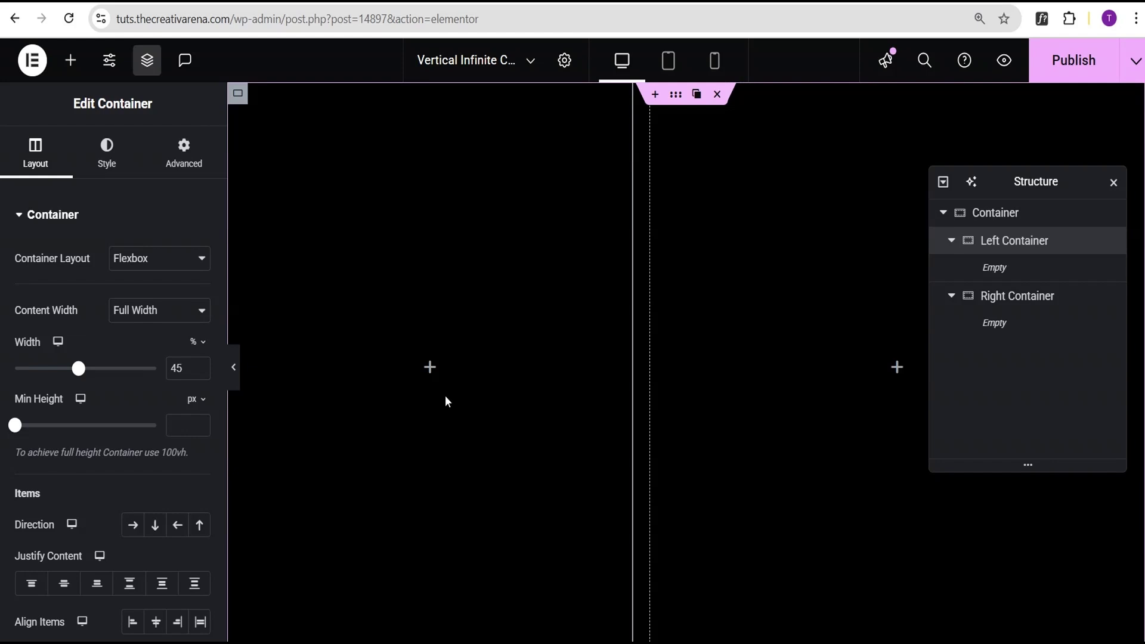
{"action": "left_click", "coordinate": [63, 583]}
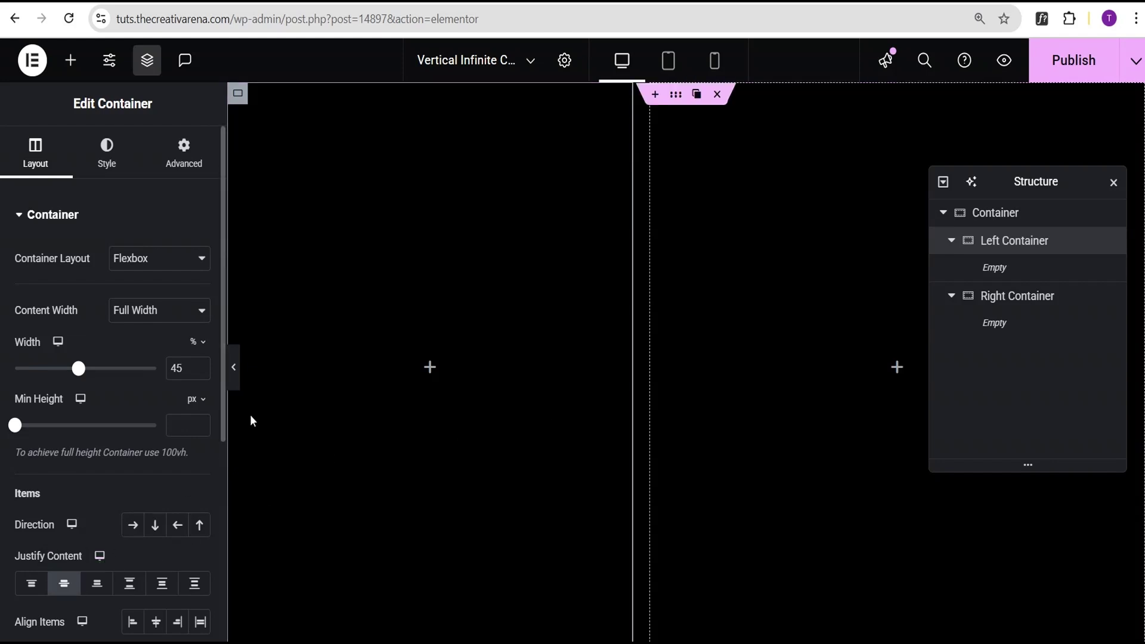
Add a heading titled "Client Testimonials" to the Left Container and set its HTML tag to H3.
{"action": "left_click", "coordinate": [71, 59]}
{"action": "left_click", "coordinate": [60, 448]}
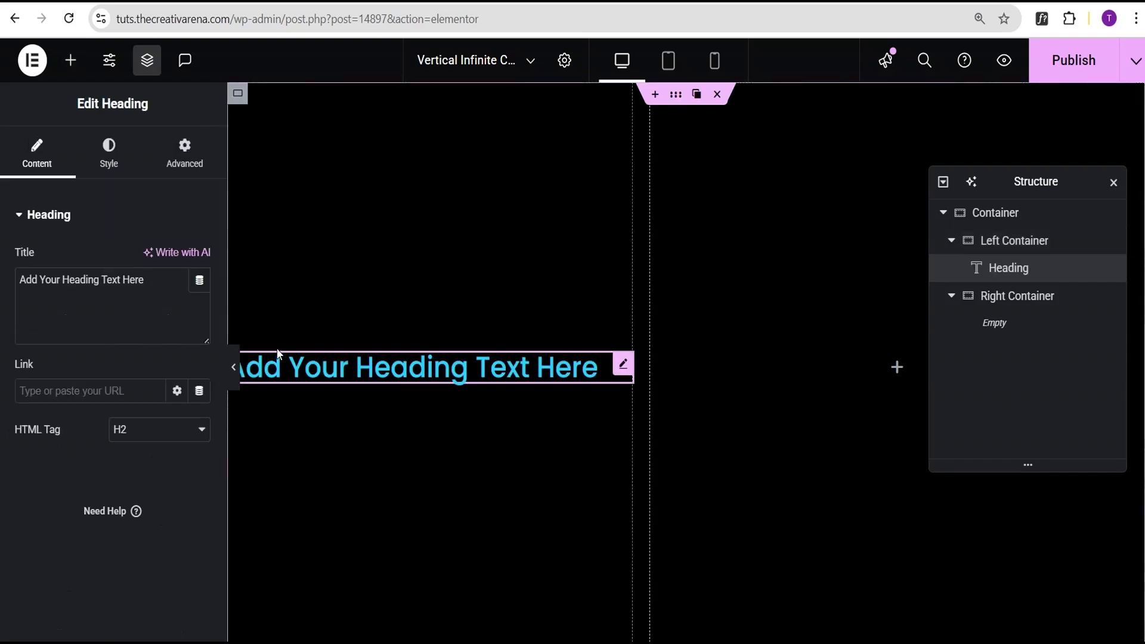
{"action": "left_click_drag", "start_coordinate": [145, 280], "coordinate": [84, 276]}
{"action": "type", "text": "Client"}
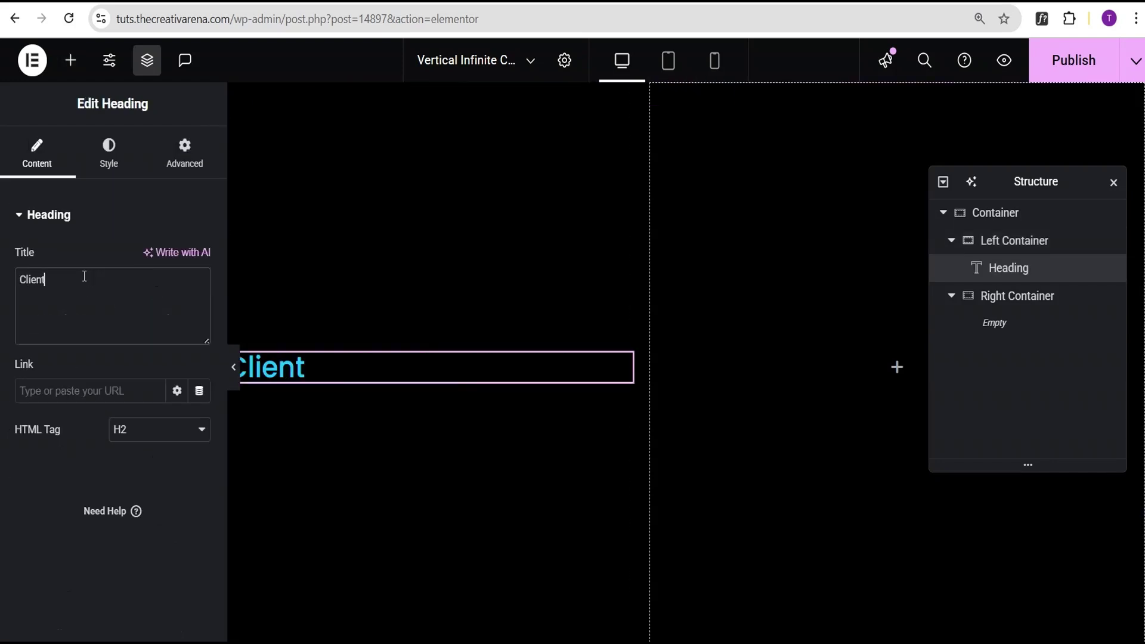
{"action": "type", "text": " Testimonilas"}
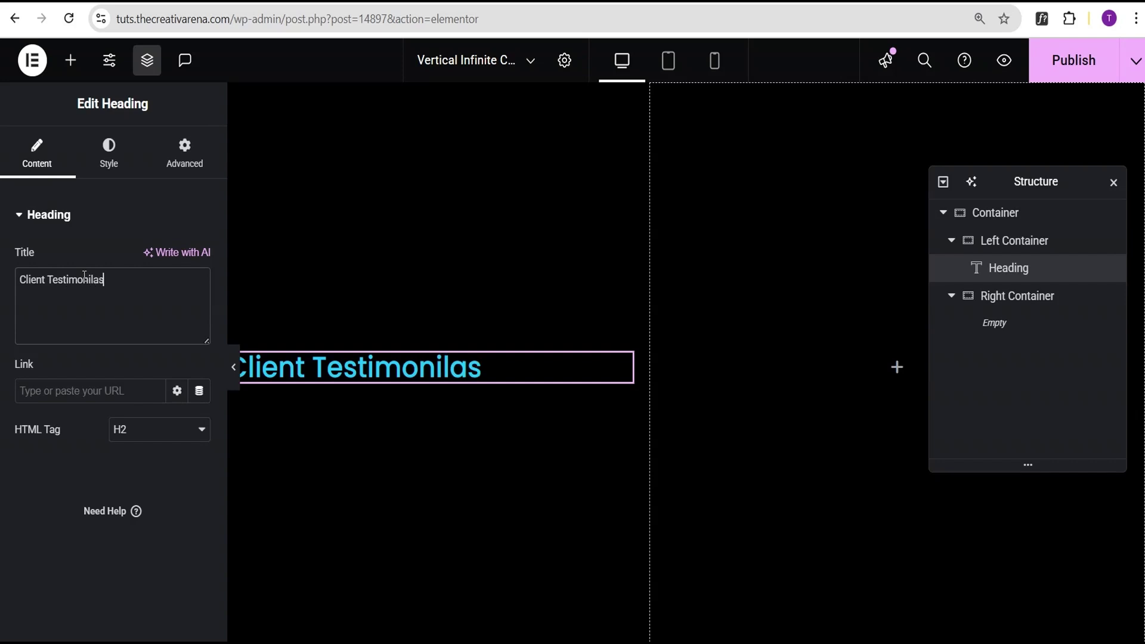
{"action": "left_click", "coordinate": [129, 432]}
{"action": "left_click", "coordinate": [121, 491]}
{"action": "left_click", "coordinate": [114, 280]}
{"action": "key", "text": "BackSpace"}
{"action": "key", "text": "BackSpace"}
{"action": "key", "text": "BackSpace"}
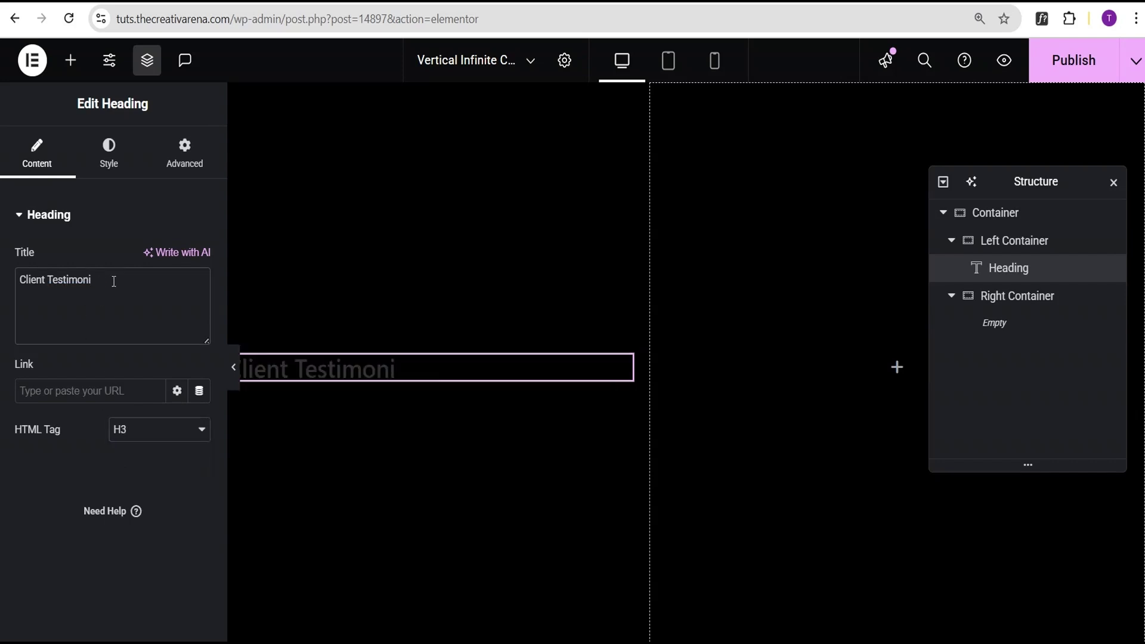
{"action": "type", "text": "als"}
Style the "Client Testimonials" heading with a 20 px font size and white text.
{"action": "left_click", "coordinate": [109, 153]}
{"action": "left_click", "coordinate": [199, 310]}
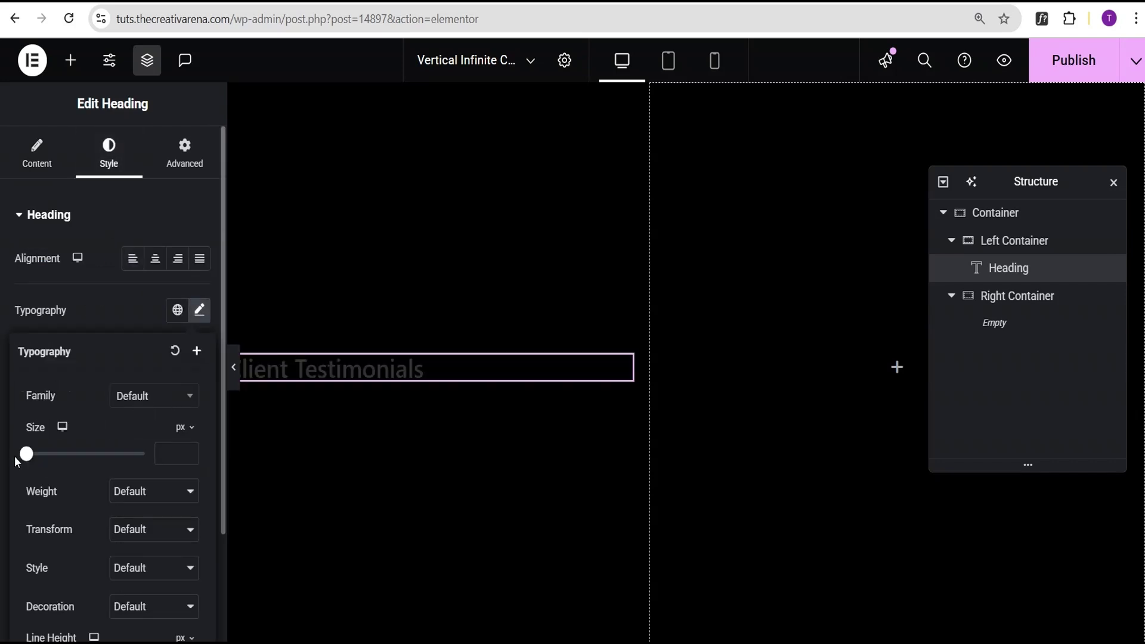
{"action": "type", "text": "20"}
{"action": "left_click", "coordinate": [115, 332]}
{"action": "left_click", "coordinate": [198, 514]}
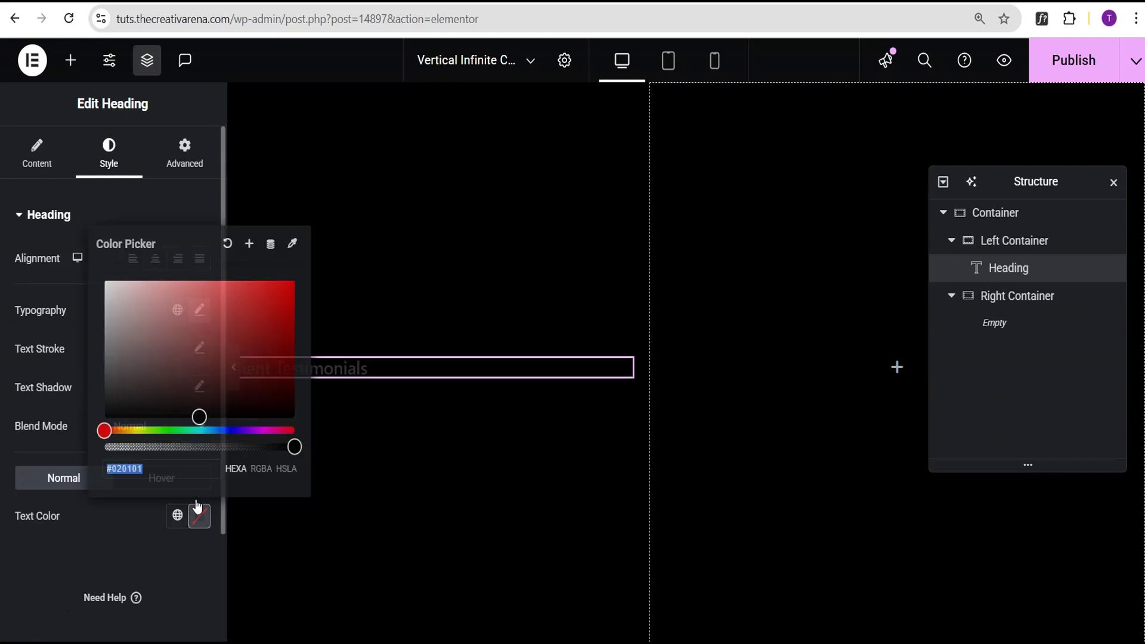
{"action": "left_click_drag", "start_coordinate": [199, 414], "coordinate": [75, 253]}
{"action": "left_click", "coordinate": [74, 253]}
Add a second heading below it reading "What People are Saying about our services".
{"action": "left_click", "coordinate": [70, 60]}
{"action": "left_click", "coordinate": [59, 429]}
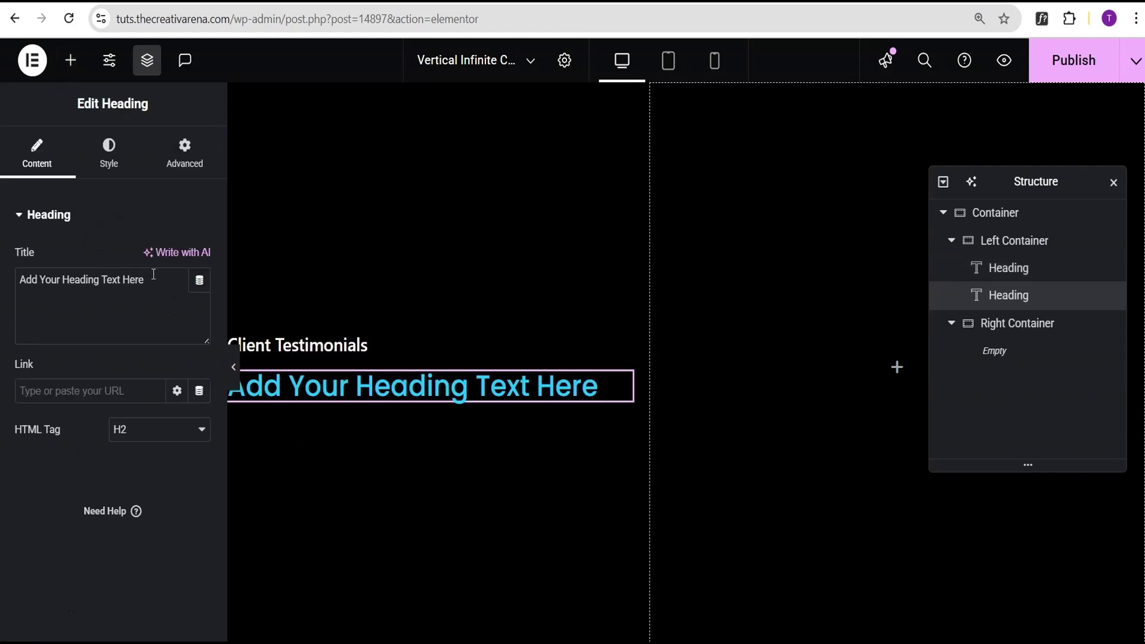
{"action": "triple_click", "coordinate": [152, 280]}
{"action": "type", "text": "What People are Sayin"}
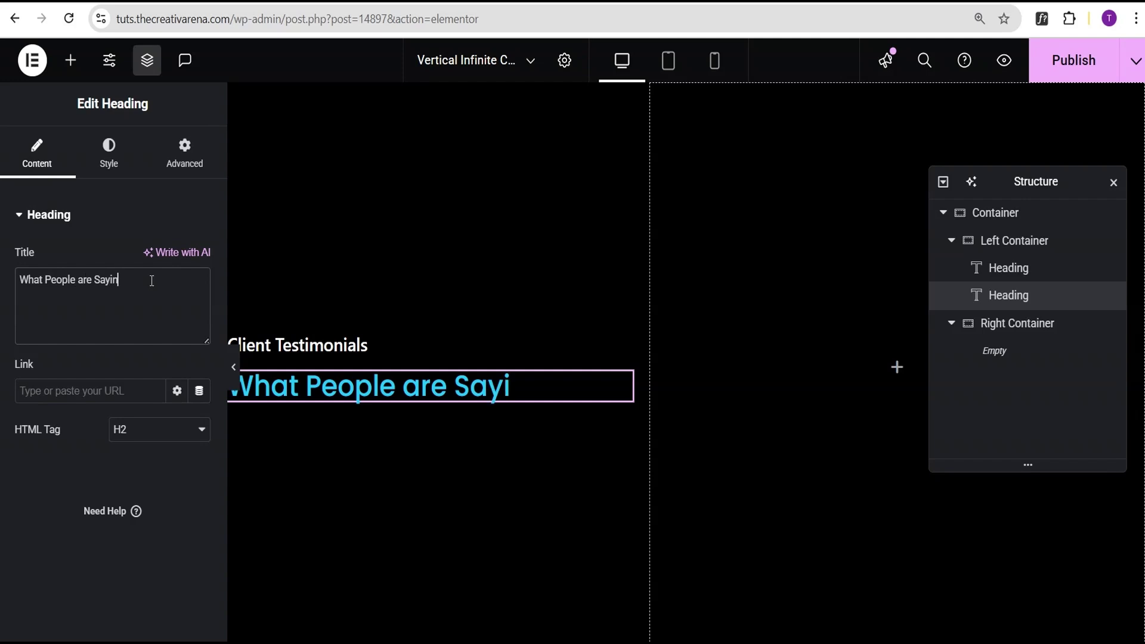
{"action": "type", "text": "g about our services"}
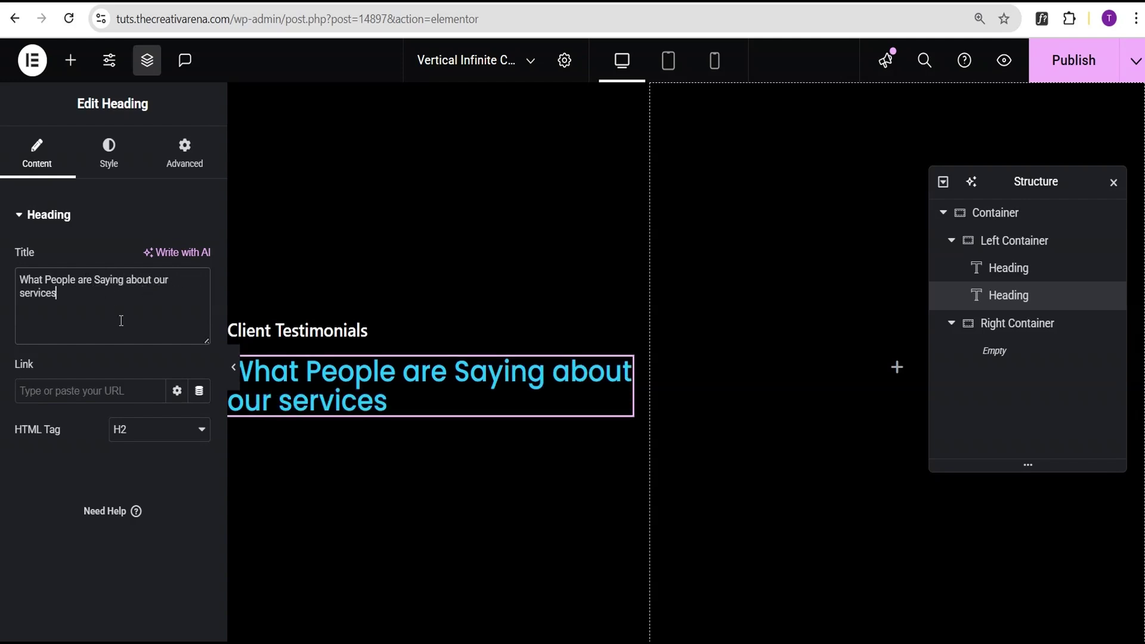
Style the "What People are Saying about our services" heading with a 36 px font size and white text.
{"action": "left_click", "coordinate": [108, 153]}
{"action": "left_click", "coordinate": [200, 309]}
{"action": "left_click", "coordinate": [165, 454]}
{"action": "type", "text": "3"}
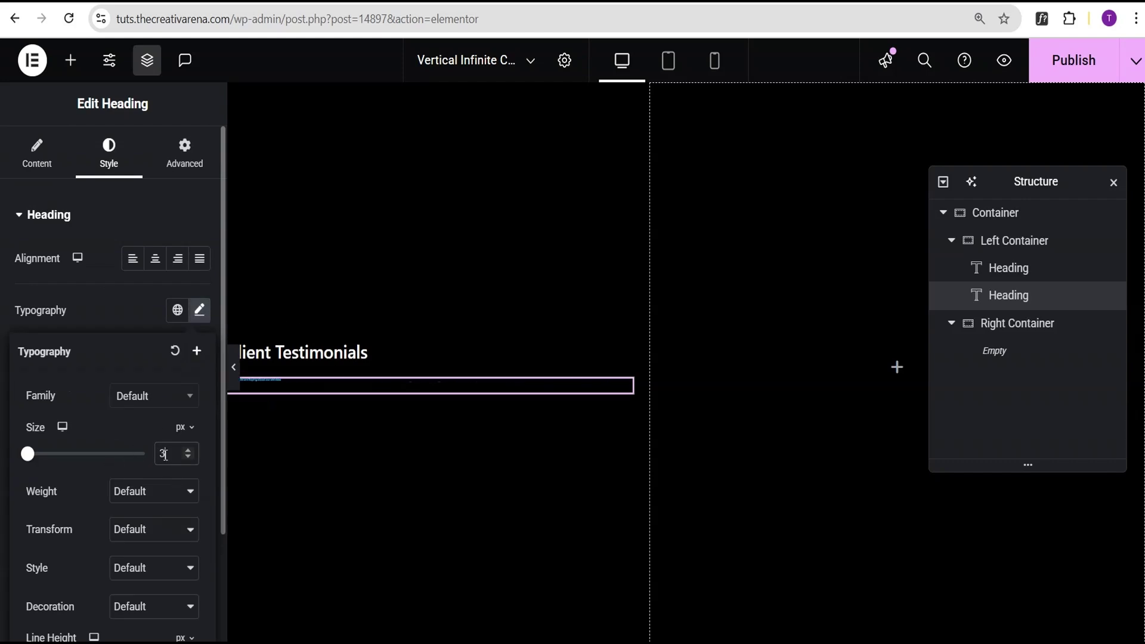
{"action": "type", "text": "6"}
{"action": "left_click", "coordinate": [200, 310]}
{"action": "left_click", "coordinate": [200, 514]}
{"action": "left_click", "coordinate": [105, 281]}
Add a Text Editor widget below the headings and duplicate its Lorem ipsum placeholder text within the paragraph.
{"action": "left_click", "coordinate": [70, 60]}
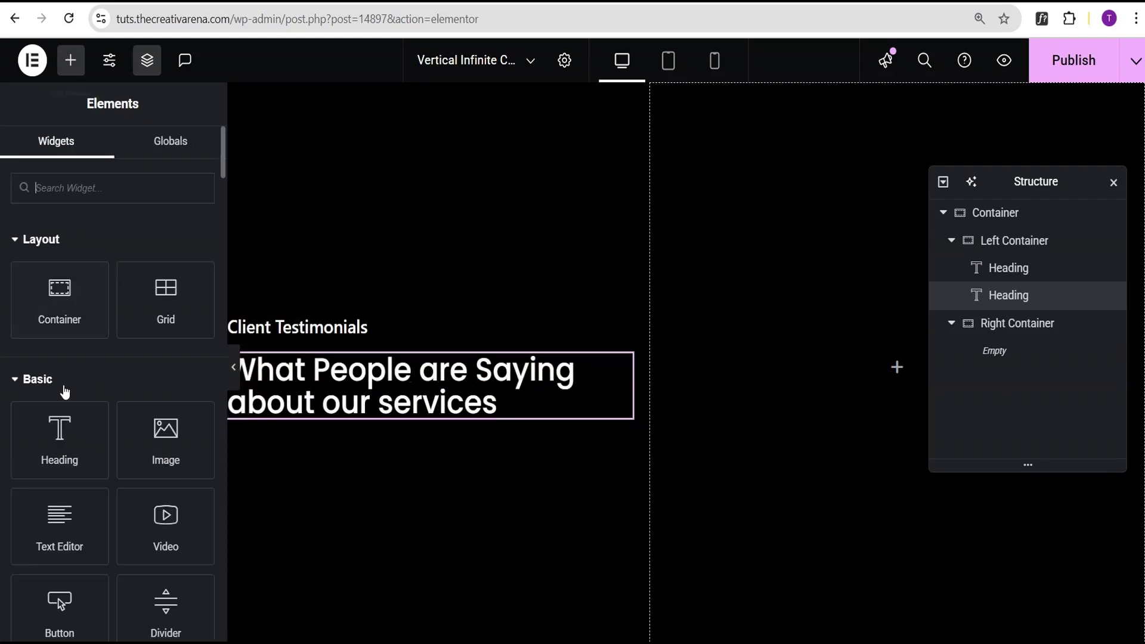
{"action": "left_click", "coordinate": [59, 522]}
{"action": "left_click_drag", "start_coordinate": [95, 444], "coordinate": [43, 373]}
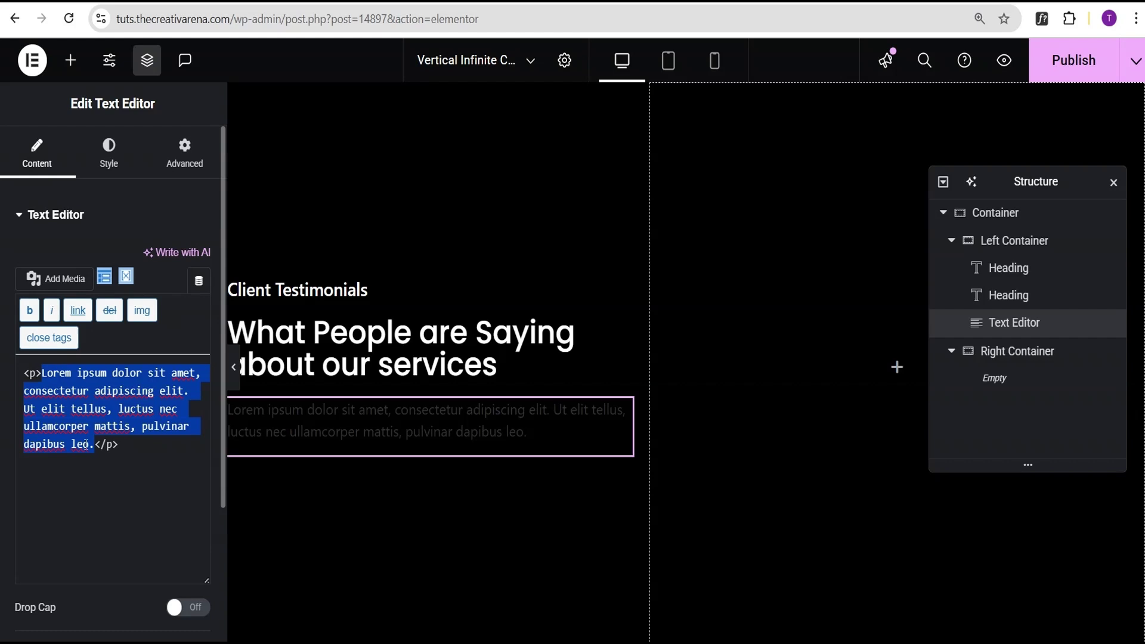
{"action": "key", "text": "ctrl+c"}
{"action": "key", "text": "Right"}
{"action": "key", "text": "ctrl+v"}
Set the text color of the Lorem ipsum paragraph to white.
{"action": "left_click", "coordinate": [109, 153]}
{"action": "left_click", "coordinate": [199, 496]}
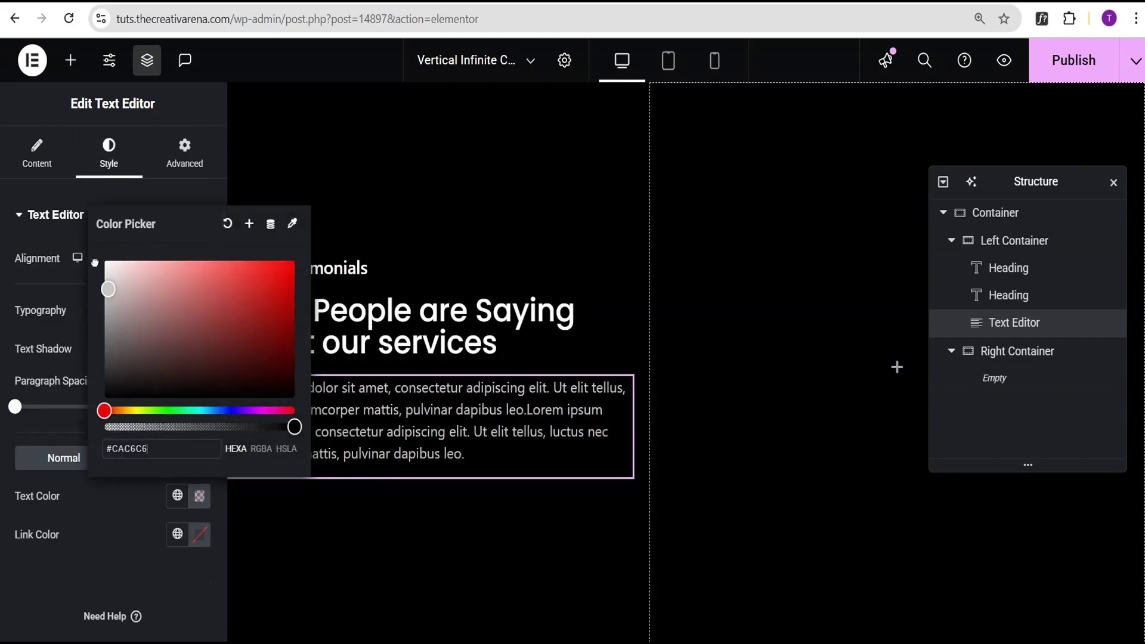
{"action": "left_click", "coordinate": [120, 360]}
Add a Button widget below the paragraph with the text "View More".
{"action": "left_click", "coordinate": [70, 60]}
{"action": "left_click", "coordinate": [57, 608]}
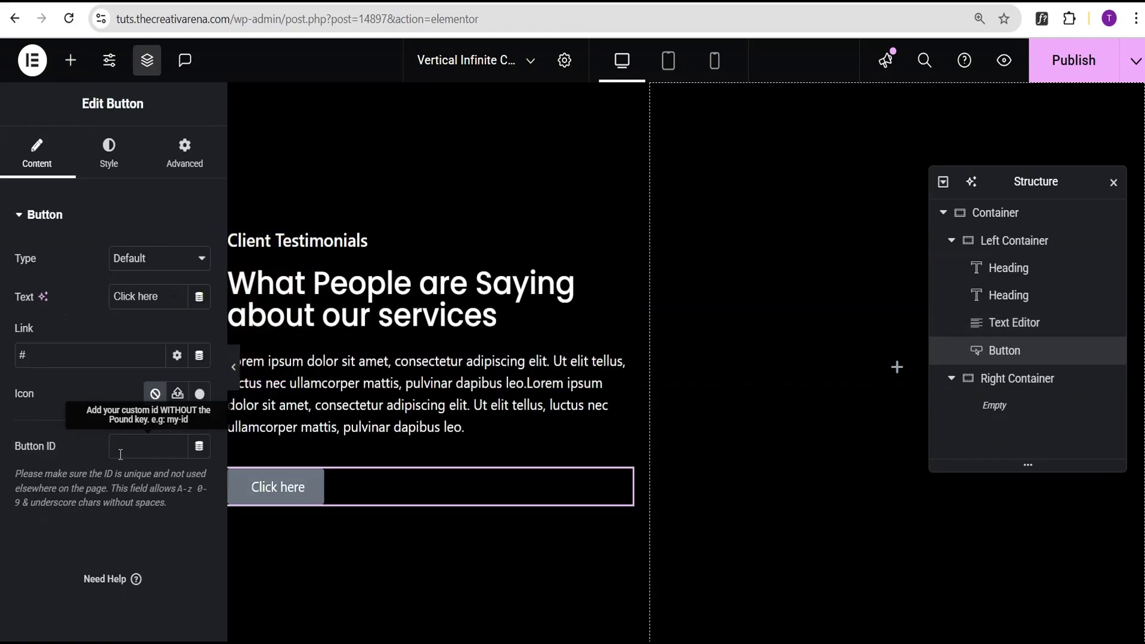
{"action": "left_click_drag", "start_coordinate": [164, 297], "coordinate": [77, 299]}
{"action": "type", "text": "View More"}
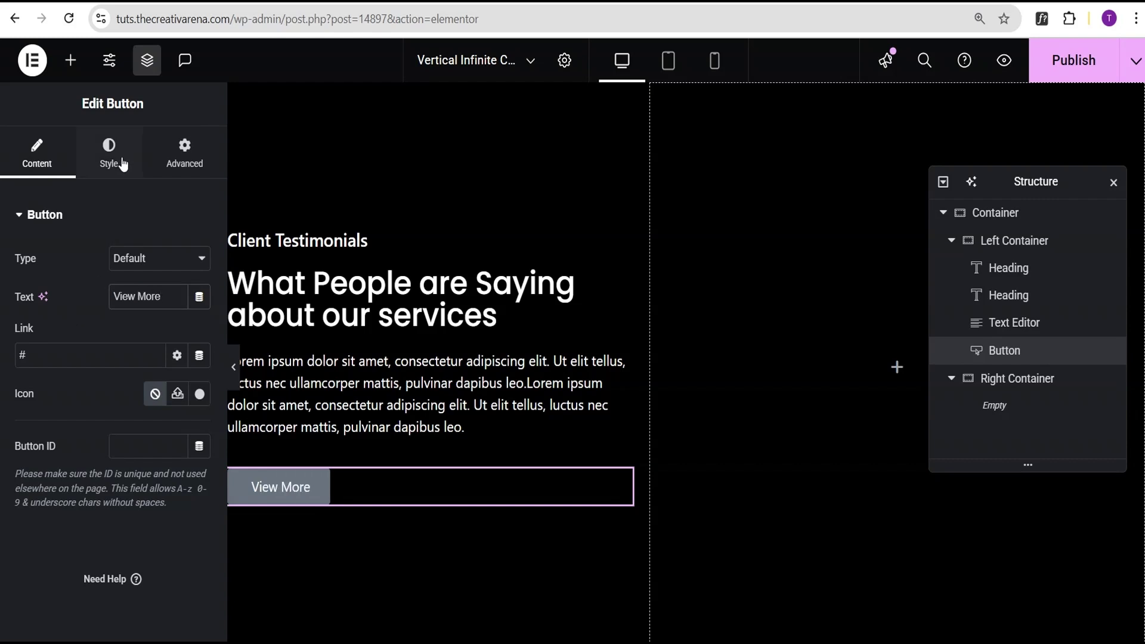
Set the "View More" button's font weight to 600 (Semi Bold).
{"action": "left_click", "coordinate": [122, 164]}
{"action": "left_click", "coordinate": [199, 297]}
{"action": "left_click", "coordinate": [127, 477]}
{"action": "left_click", "coordinate": [119, 319]}
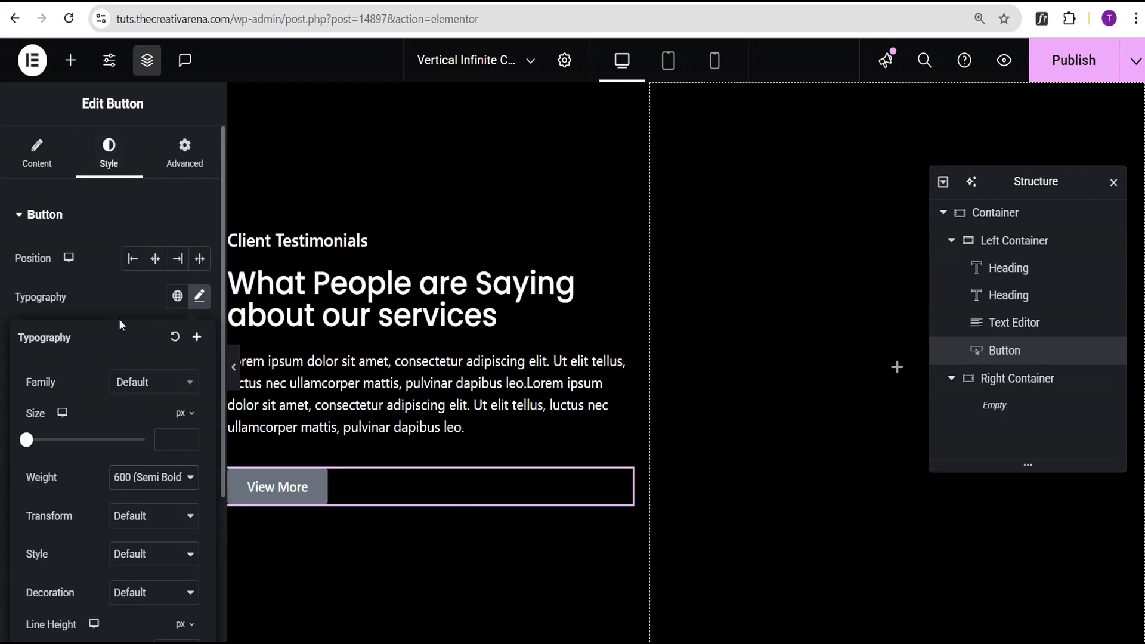
Give the "View More" button black text and a white #FFFFFF background, and preview the layout without the editing panels.
{"action": "left_click", "coordinate": [199, 411]}
{"action": "key", "text": "ctrl+v"}
{"action": "left_click", "coordinate": [199, 488]}
{"action": "key", "text": "ctrl+v"}
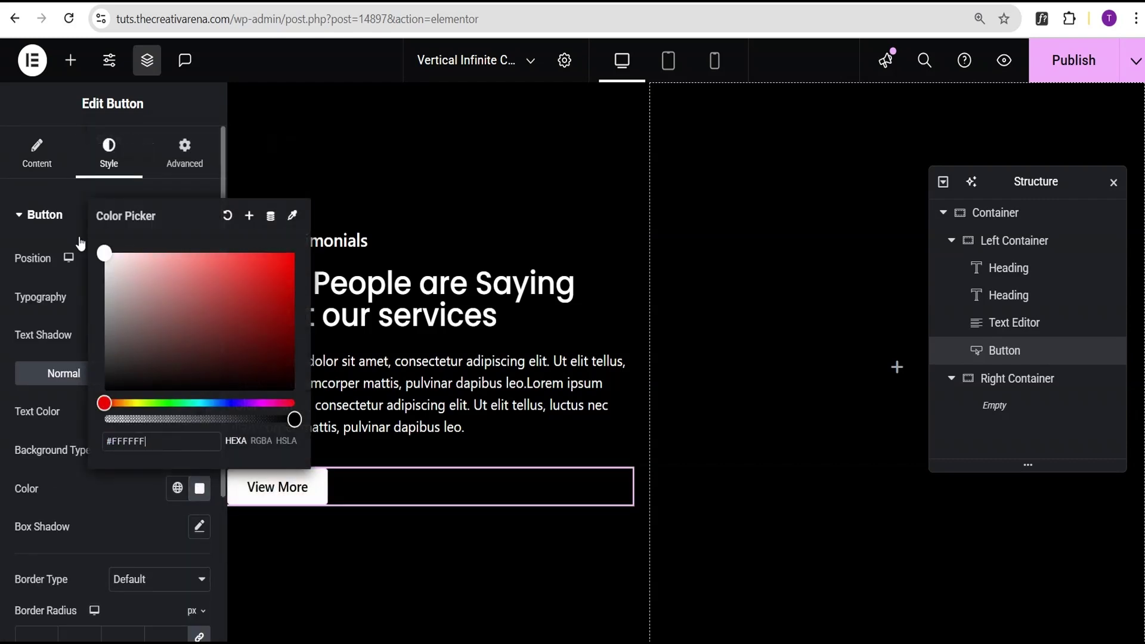
{"action": "left_click", "coordinate": [80, 243]}
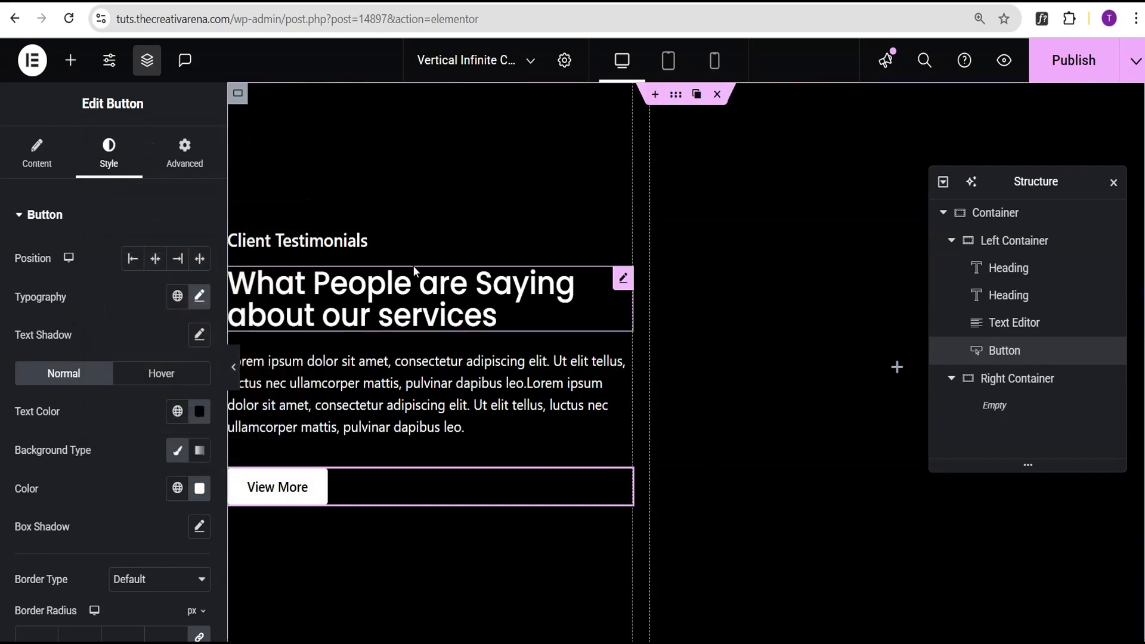
{"action": "left_click", "coordinate": [234, 367]}
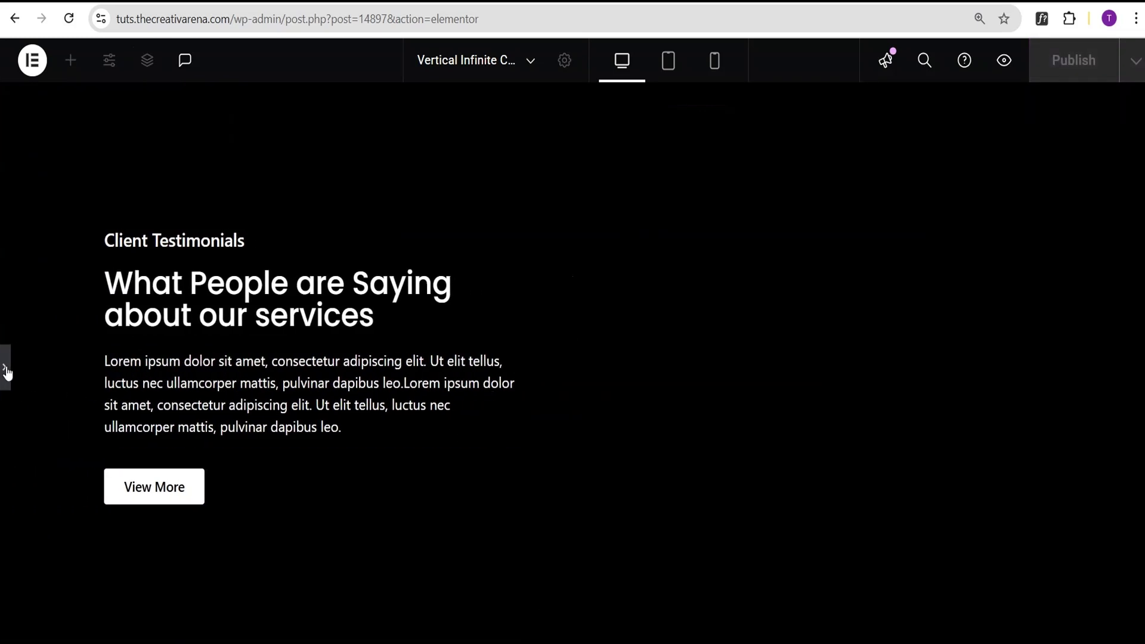
{"action": "left_click", "coordinate": [6, 368]}
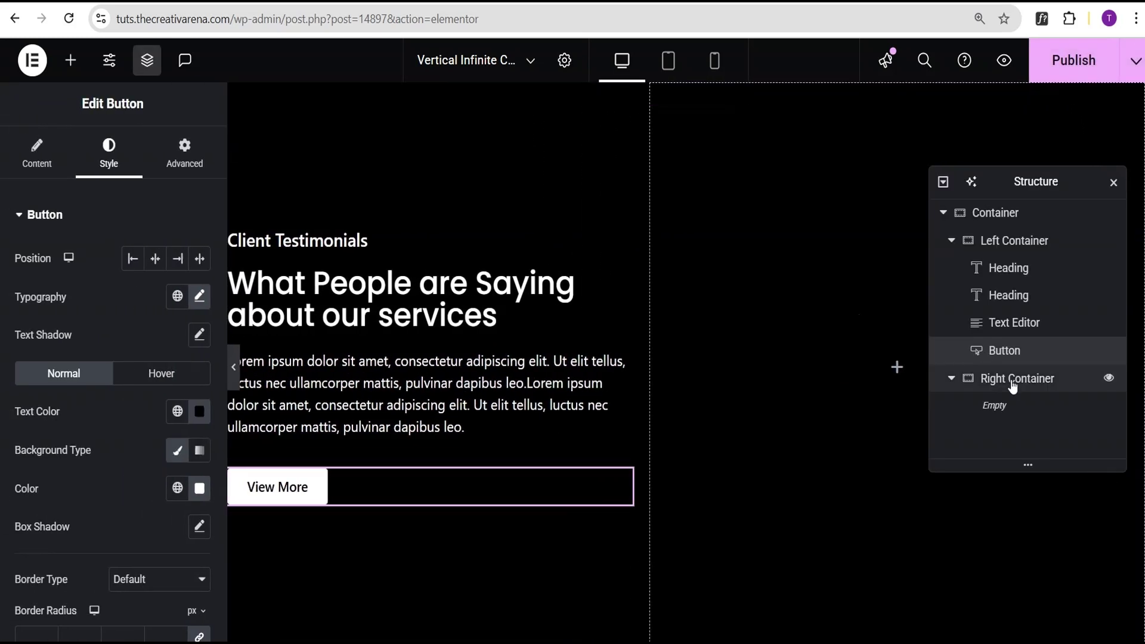
Set the Right Container's direction to row and add a container inside it named "Carousel Up".
{"action": "left_click", "coordinate": [1016, 382]}
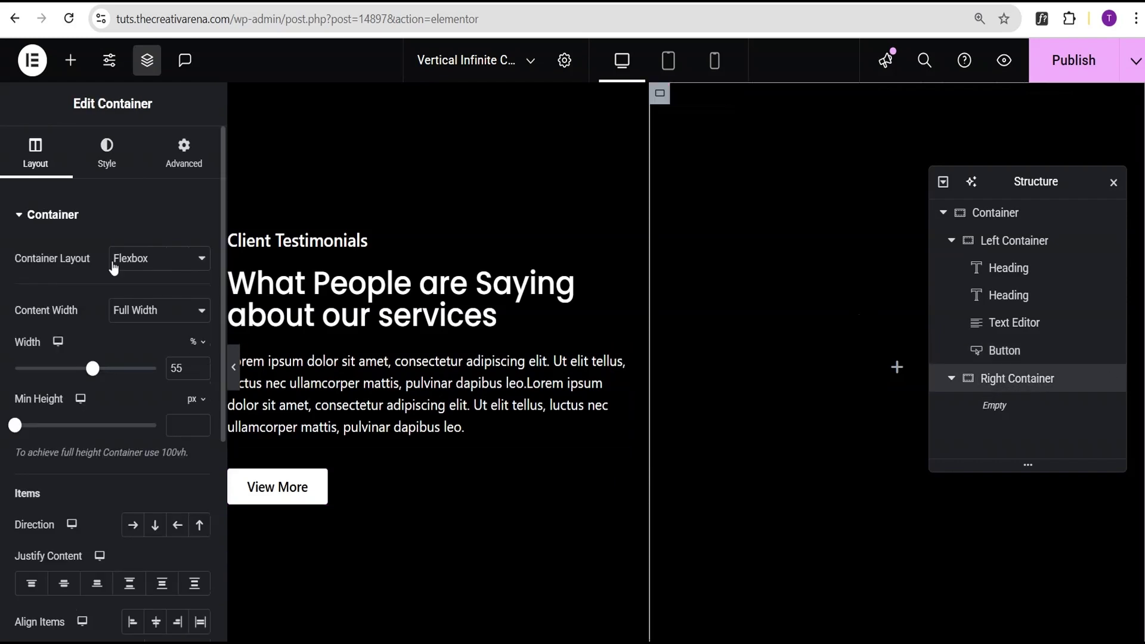
{"action": "left_click", "coordinate": [133, 527]}
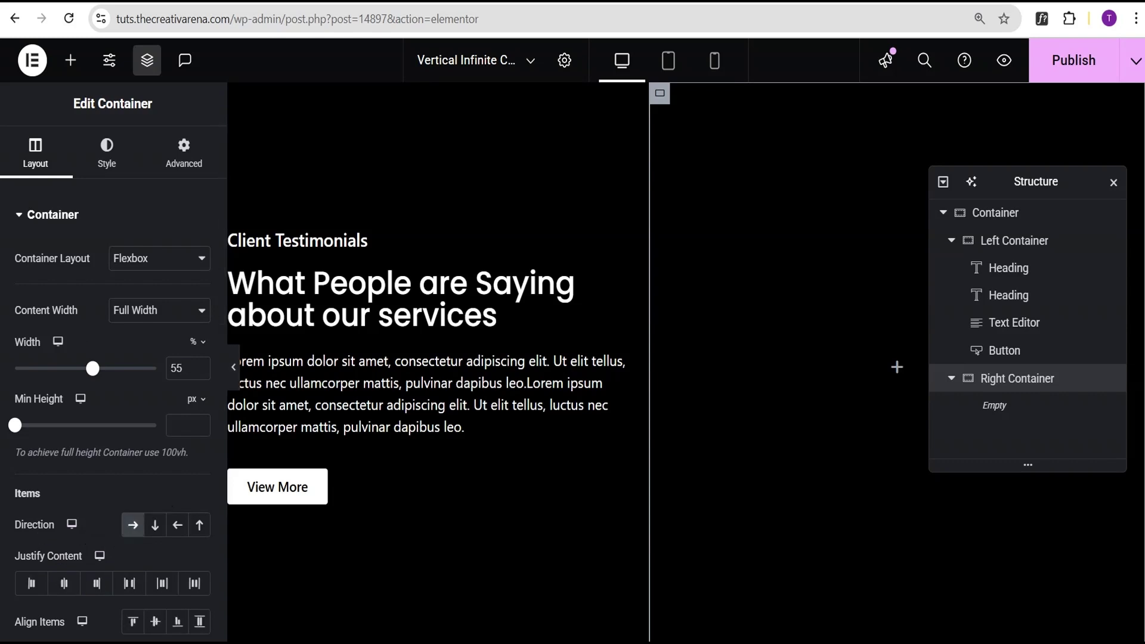
{"action": "left_click", "coordinate": [71, 62]}
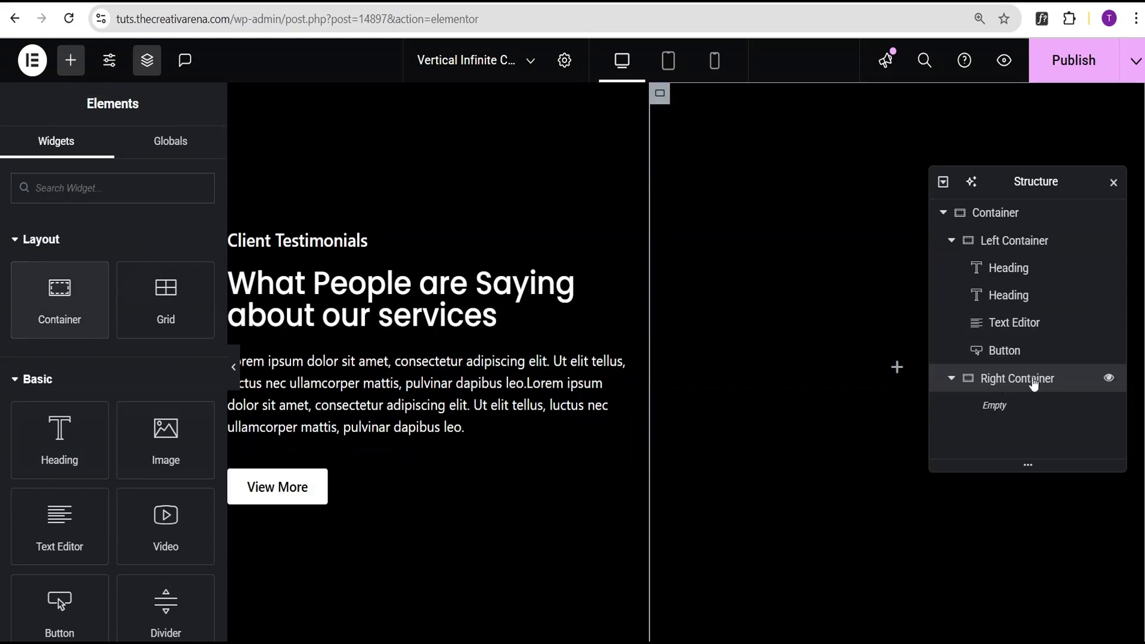
{"action": "left_click", "coordinate": [74, 306]}
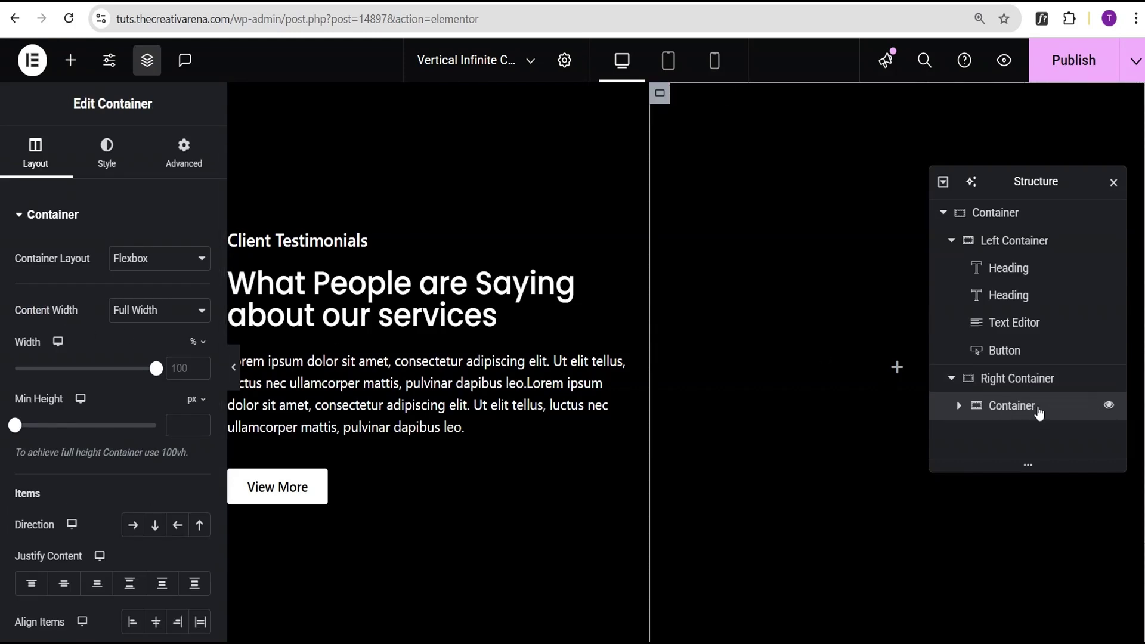
{"action": "double_click", "coordinate": [998, 410]}
{"action": "left_click", "coordinate": [994, 407]}
{"action": "double_click", "coordinate": [998, 411]}
{"action": "type", "text": "Carousel Up"}
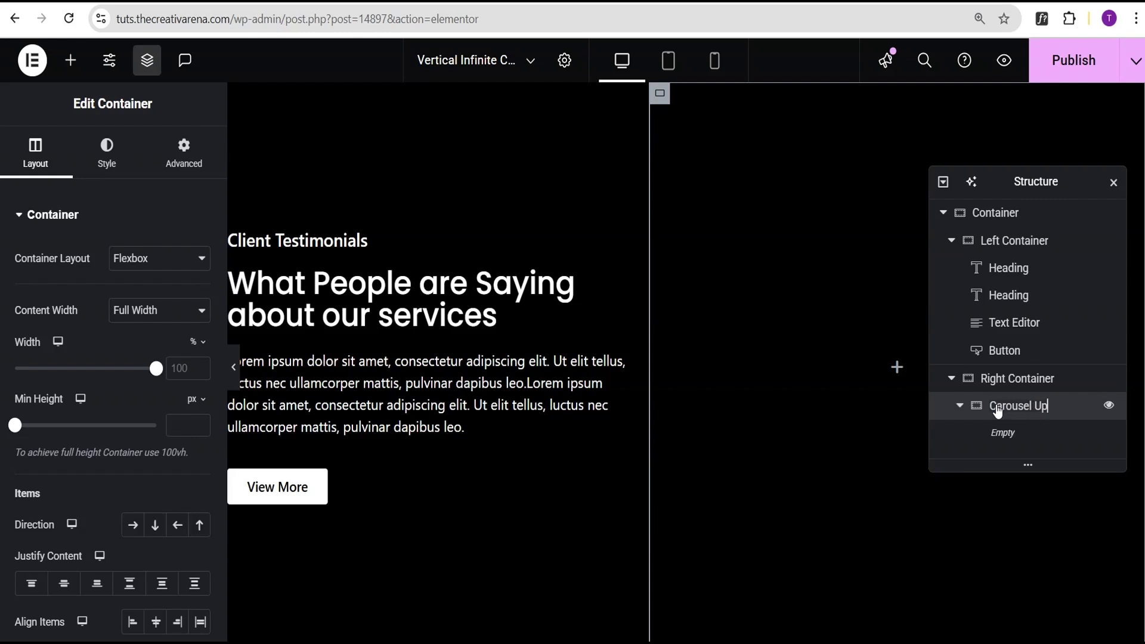
{"action": "left_click", "coordinate": [1067, 413]}
Duplicate the Carousel Up container and rename the copy "Carousel Down".
{"action": "right_click", "coordinate": [1068, 412]}
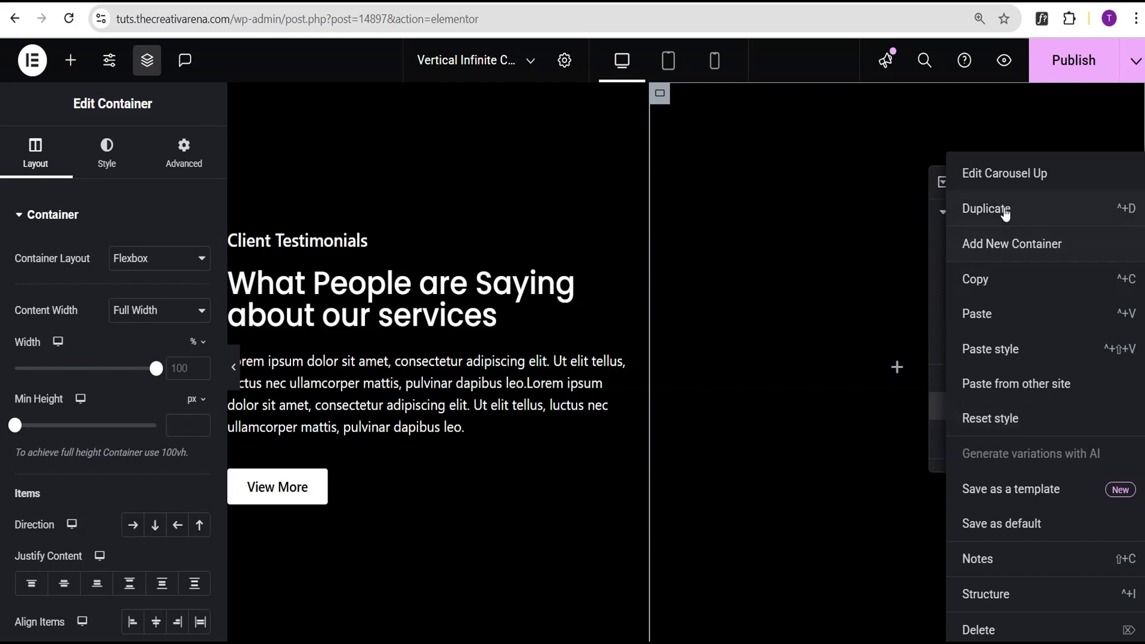
{"action": "left_click", "coordinate": [1011, 258]}
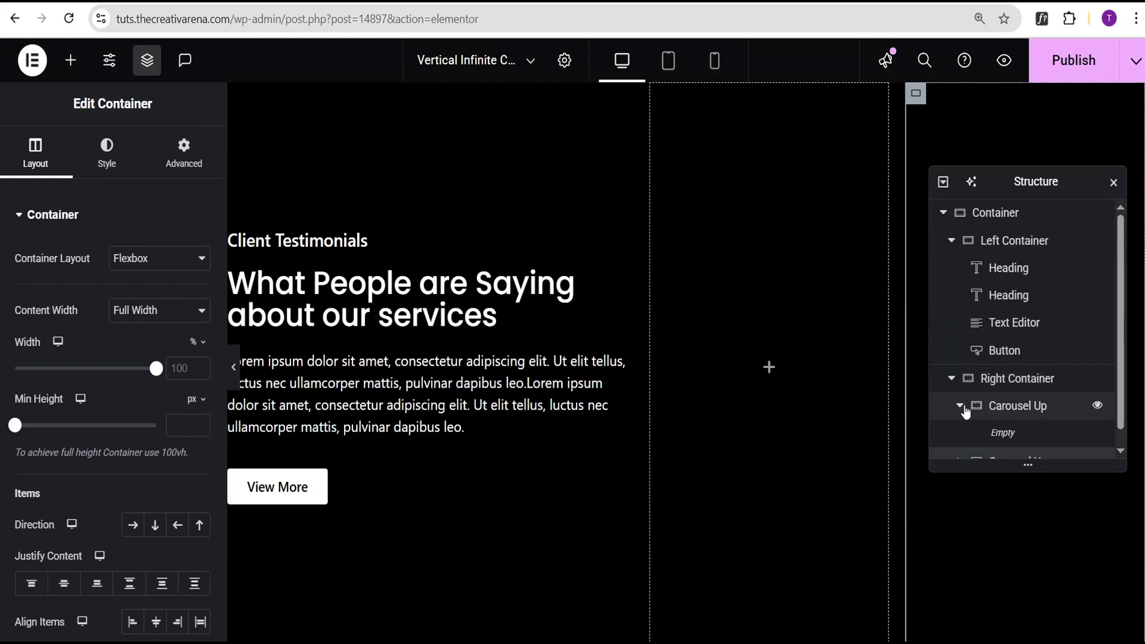
{"action": "double_click", "coordinate": [1032, 439]}
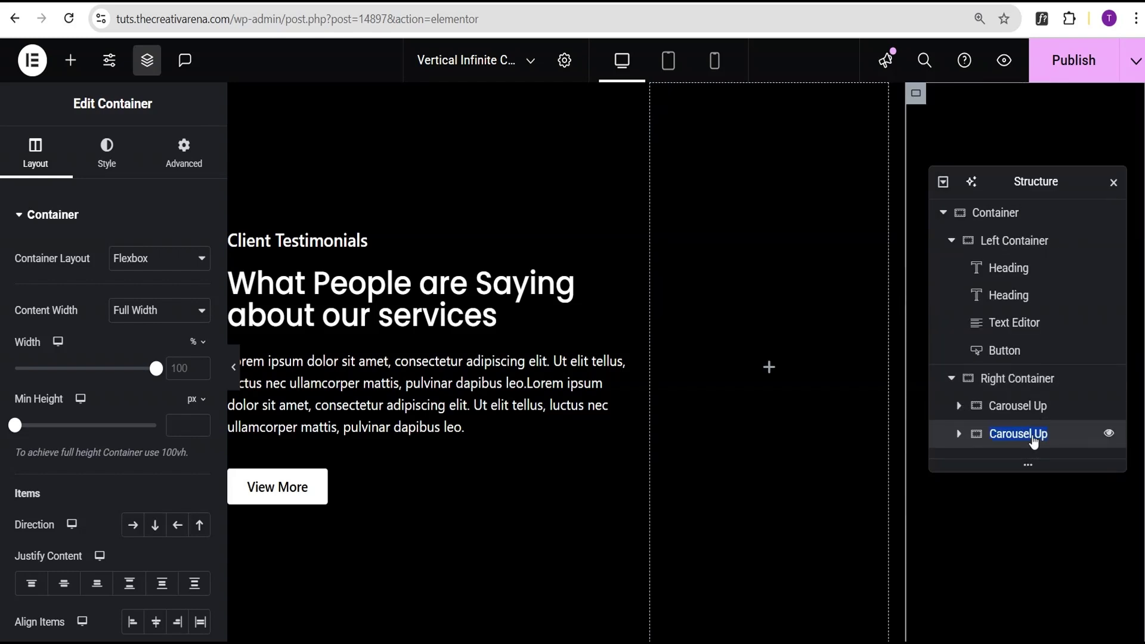
{"action": "key", "text": "End"}
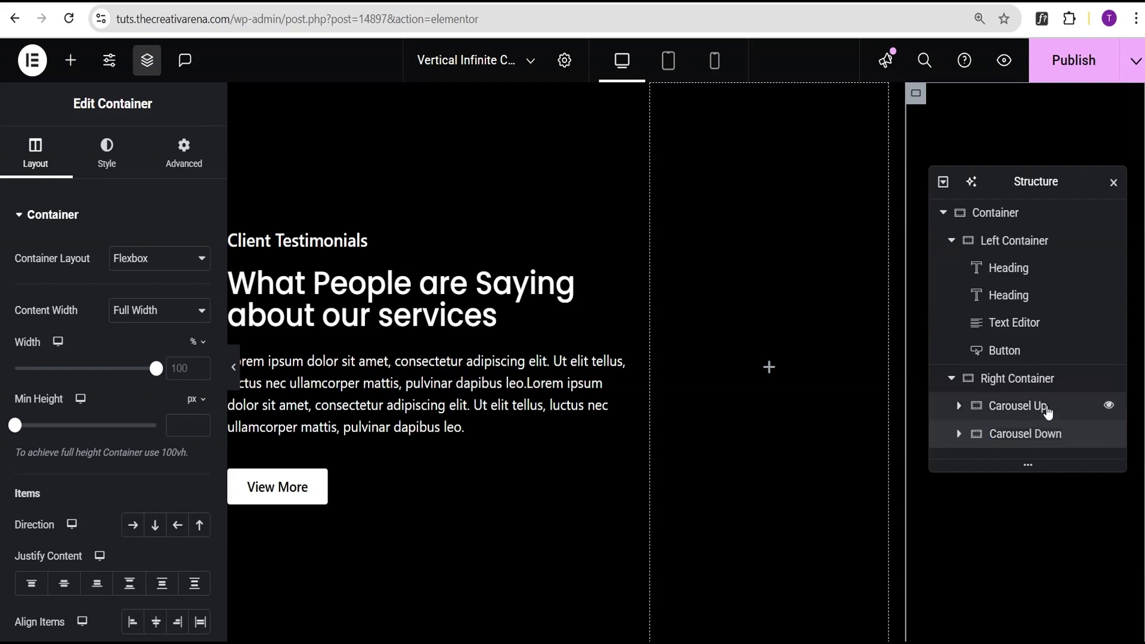
Add a container inside Carousel Up and rename it "Carousel".
{"action": "left_click", "coordinate": [971, 408]}
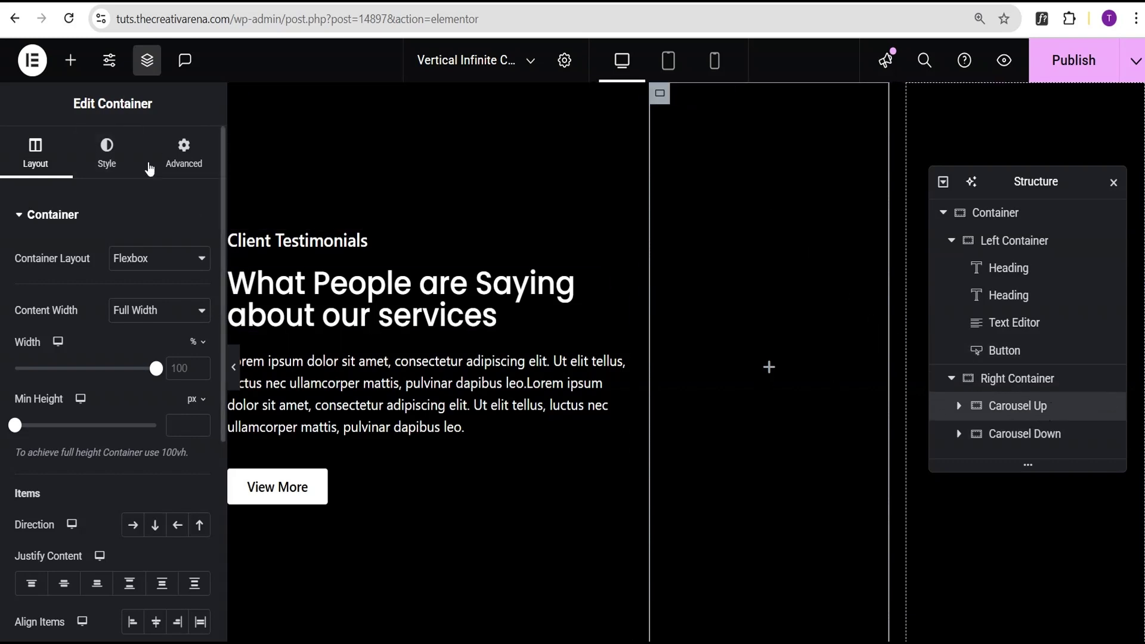
{"action": "left_click", "coordinate": [70, 60]}
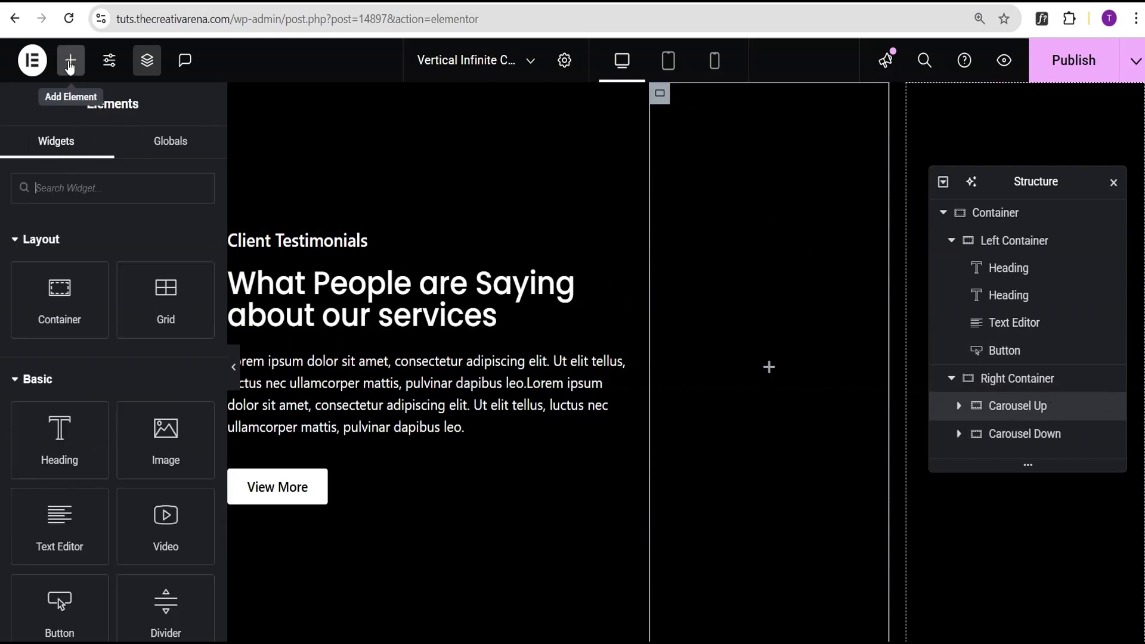
{"action": "left_click", "coordinate": [55, 304]}
{"action": "double_click", "coordinate": [1018, 434]}
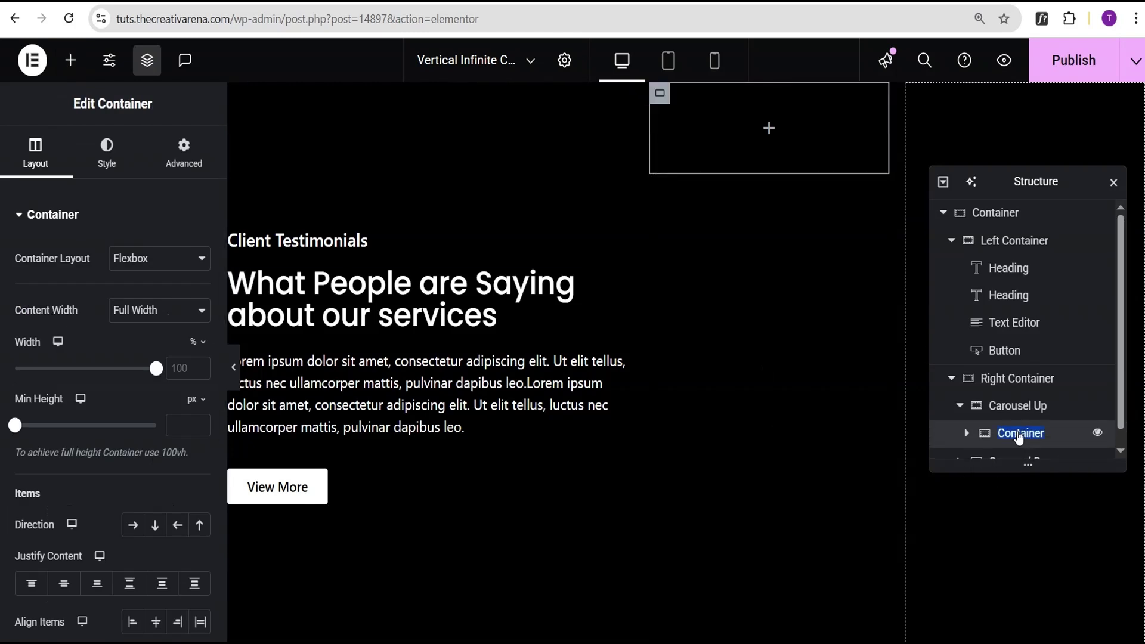
{"action": "type", "text": "Carousel"}
{"action": "key", "text": "Return"}
{"action": "scroll", "coordinate": [1051, 437], "scroll_direction": "down", "scroll_amount": 1}
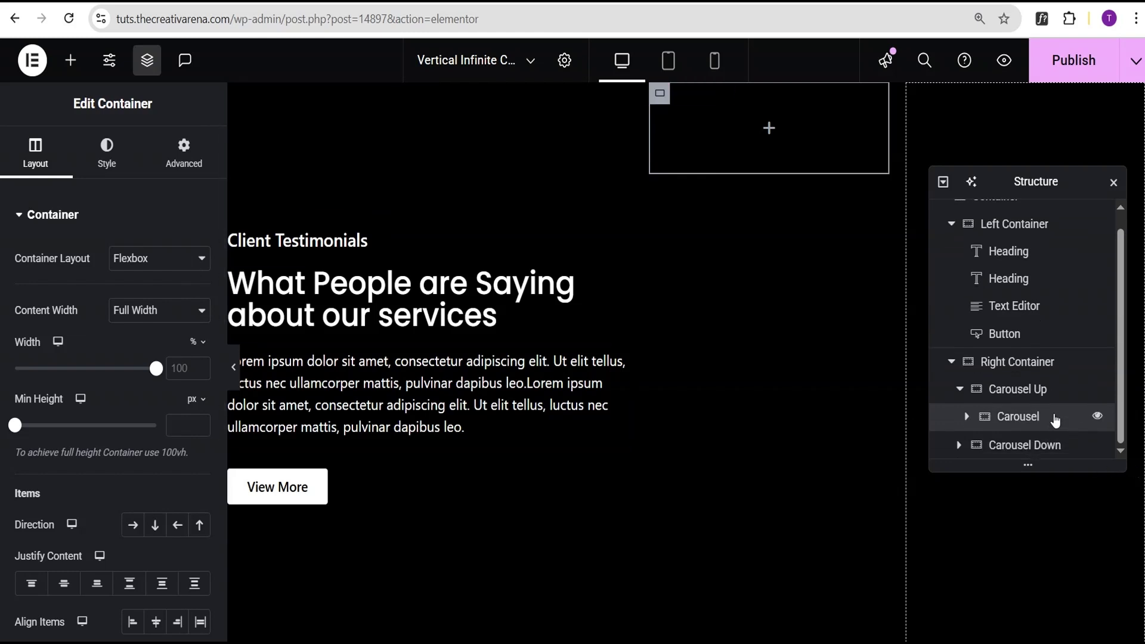
Add a container inside the Carousel container and rename it "testimonials".
{"action": "left_click", "coordinate": [71, 69]}
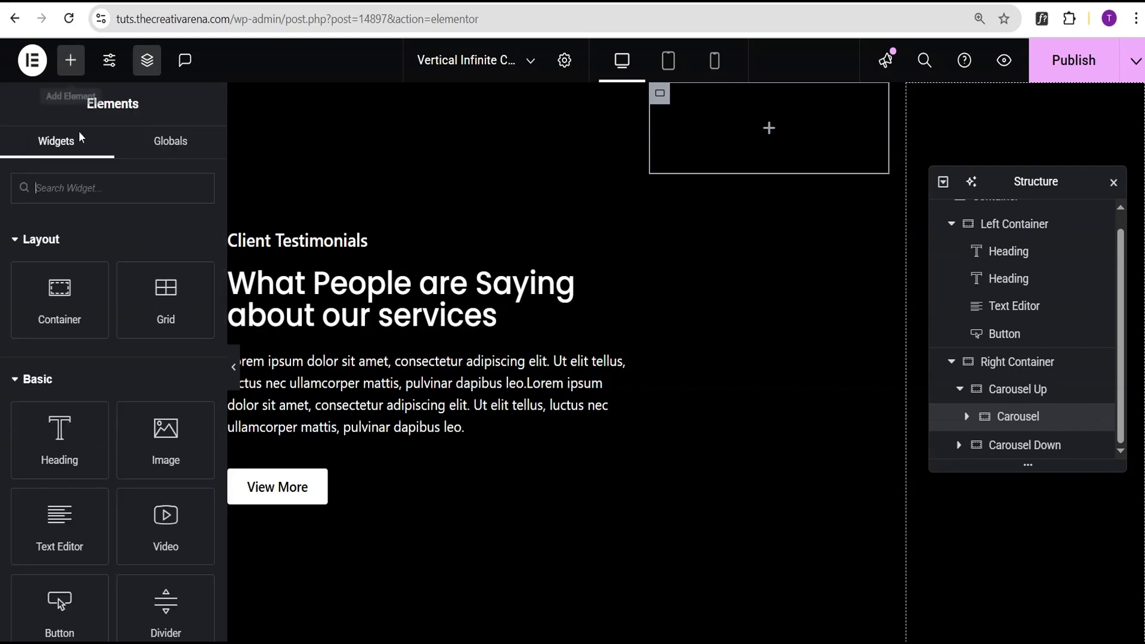
{"action": "left_click", "coordinate": [56, 303]}
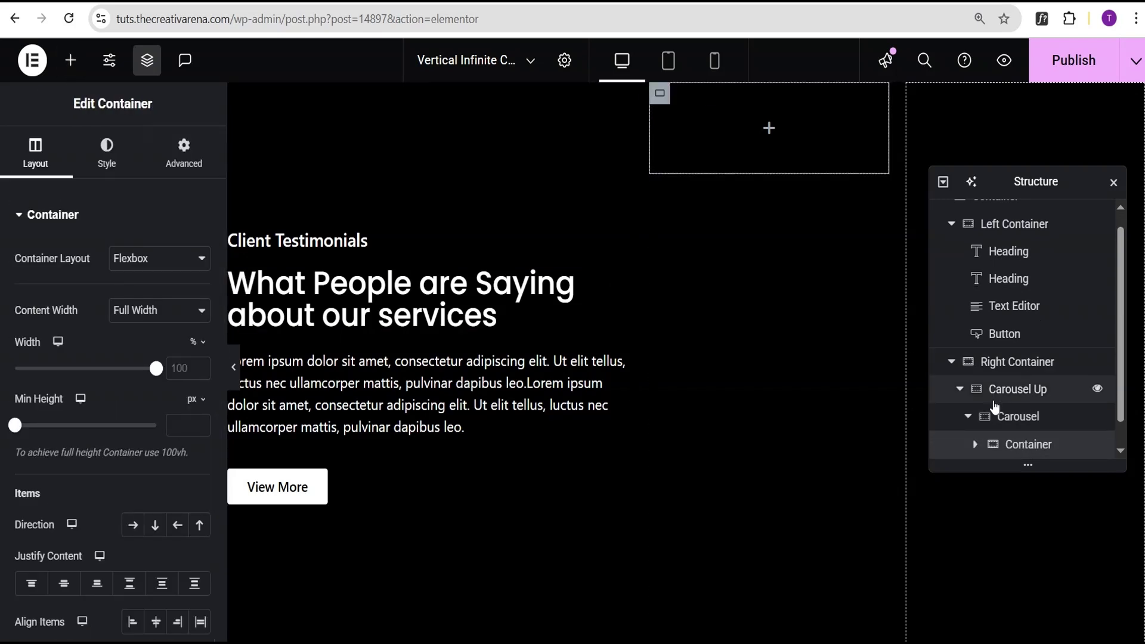
{"action": "double_click", "coordinate": [1022, 446]}
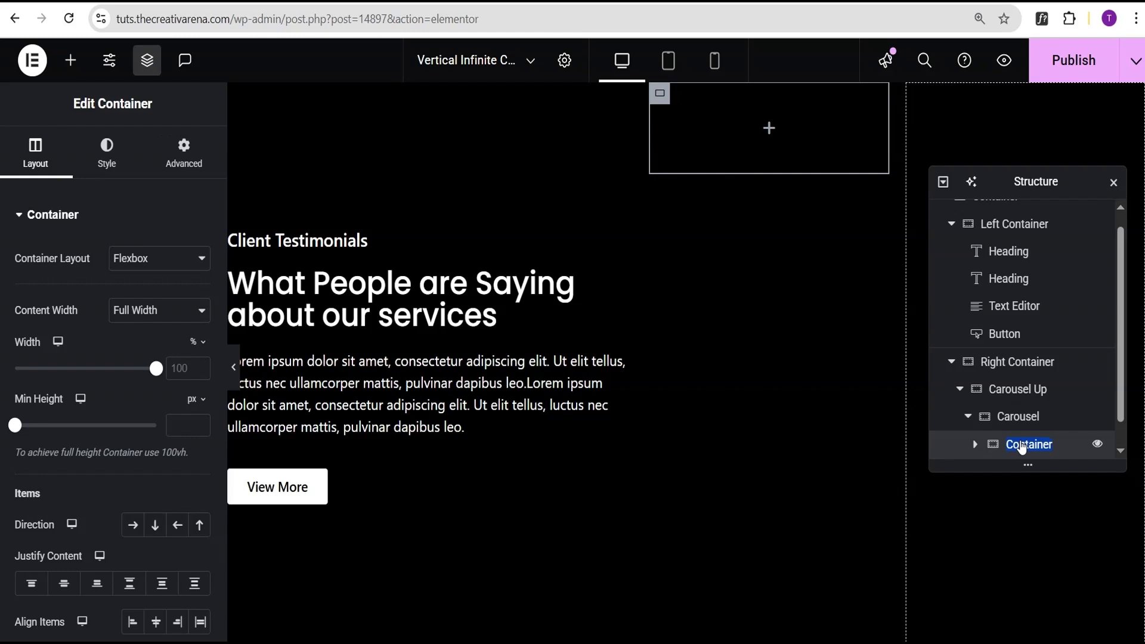
{"action": "type", "text": "testimonials"}
{"action": "key", "text": "Return"}
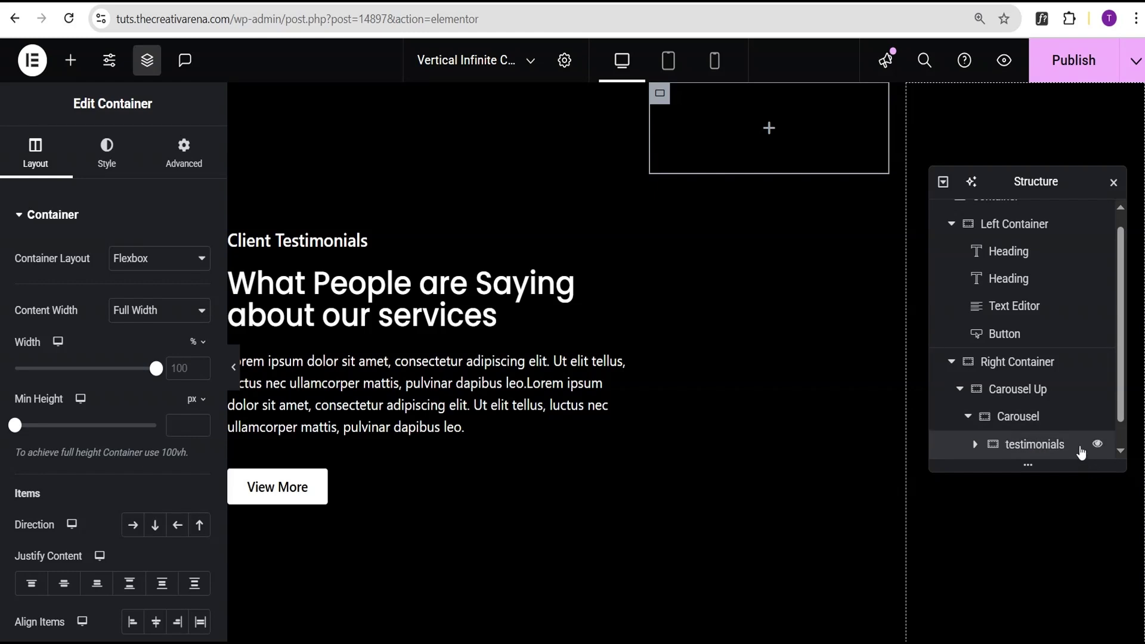
Give the testimonials container a classic background in white #FFFFFF.
{"action": "left_click", "coordinate": [108, 167]}
{"action": "left_click", "coordinate": [133, 296]}
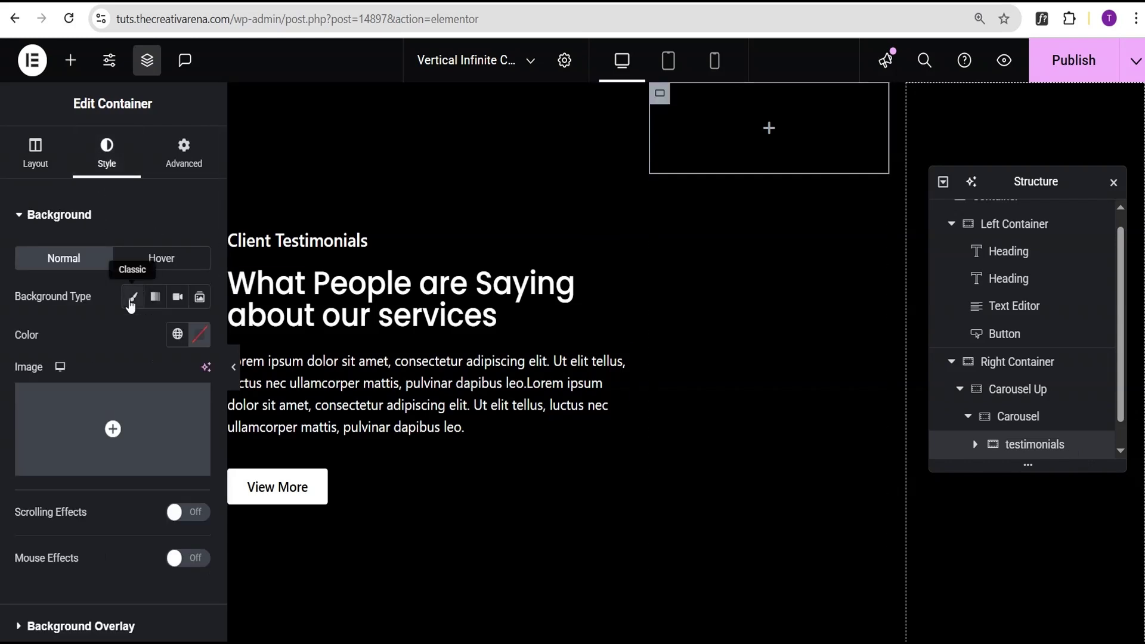
{"action": "left_click", "coordinate": [200, 335]}
{"action": "left_click_drag", "start_coordinate": [200, 542], "coordinate": [86, 396]}
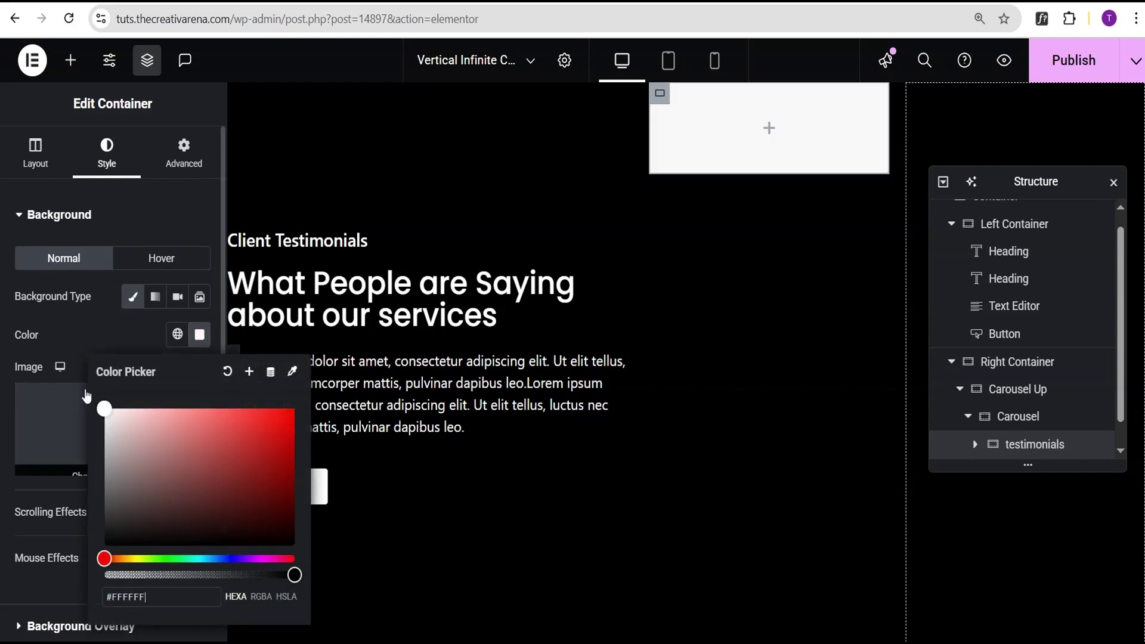
{"action": "left_click", "coordinate": [87, 341]}
Set the testimonials container's border radius to 15 px on all corners.
{"action": "scroll", "coordinate": [88, 341], "scroll_direction": "down", "scroll_amount": 3}
{"action": "left_click", "coordinate": [45, 475]}
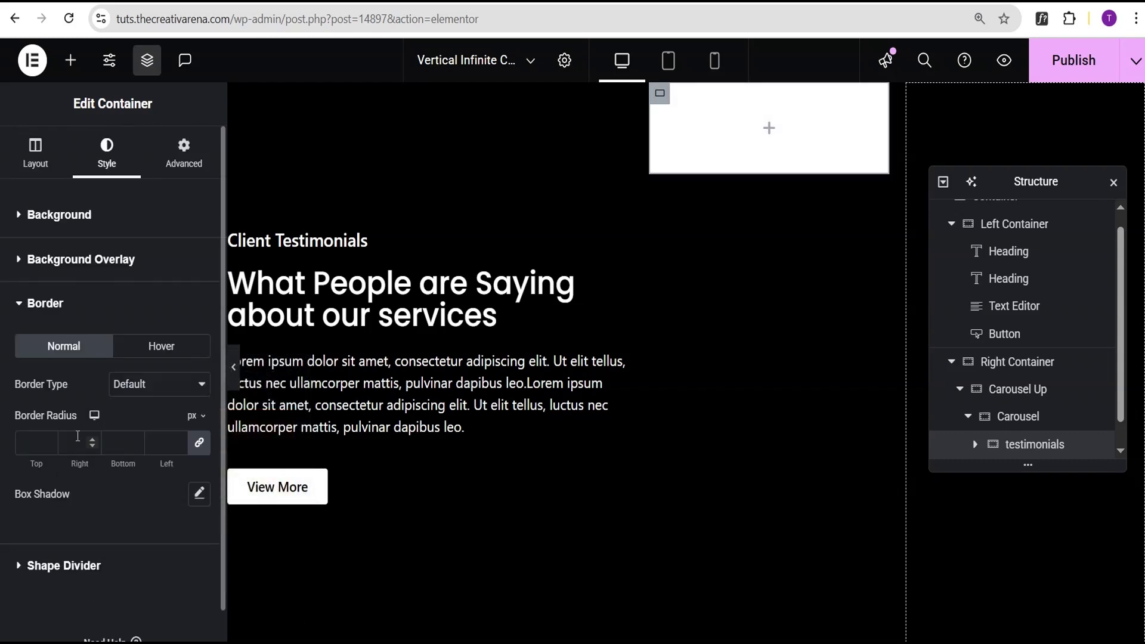
{"action": "left_click", "coordinate": [38, 440]}
{"action": "type", "text": "15"}
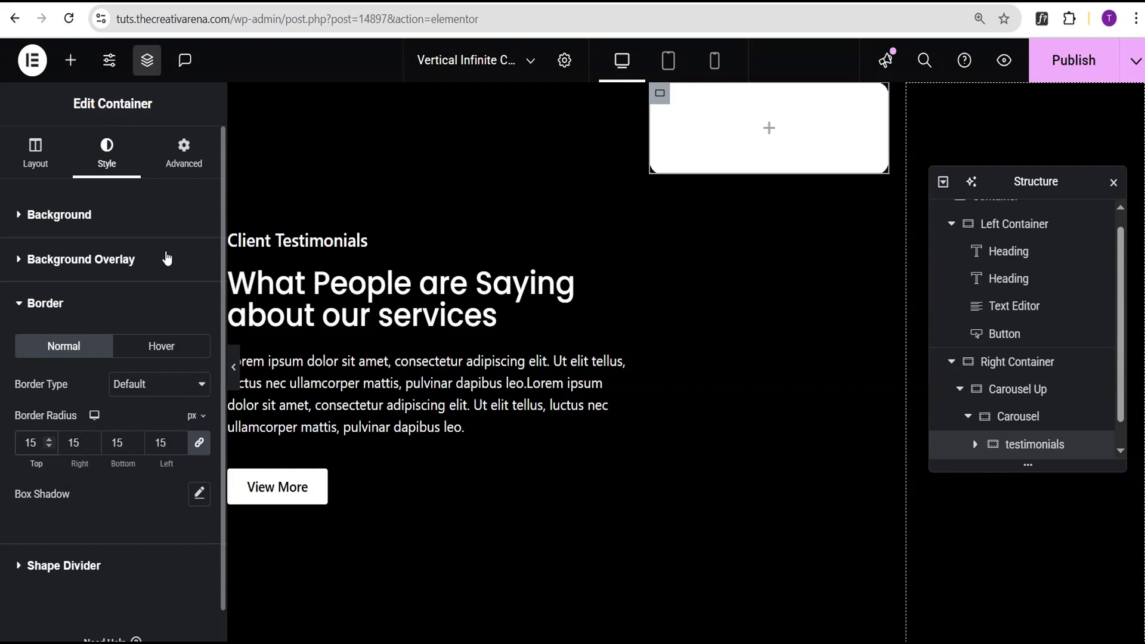
Set the testimonials container's padding to 15 px on all sides.
{"action": "left_click", "coordinate": [184, 153]}
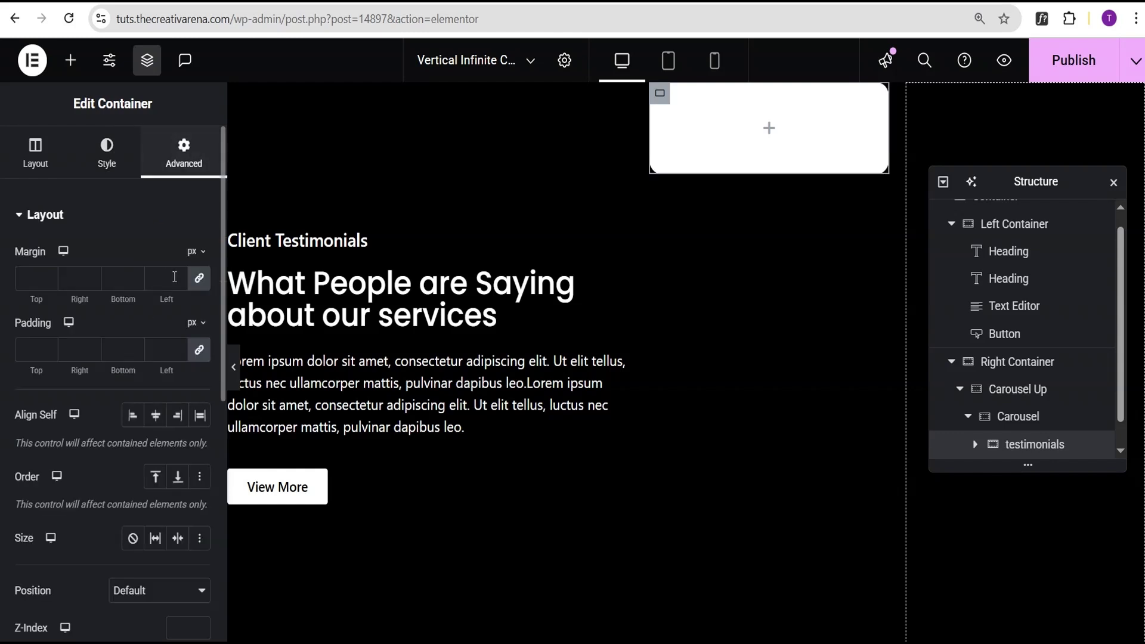
{"action": "left_click", "coordinate": [32, 346]}
{"action": "type", "text": "15"}
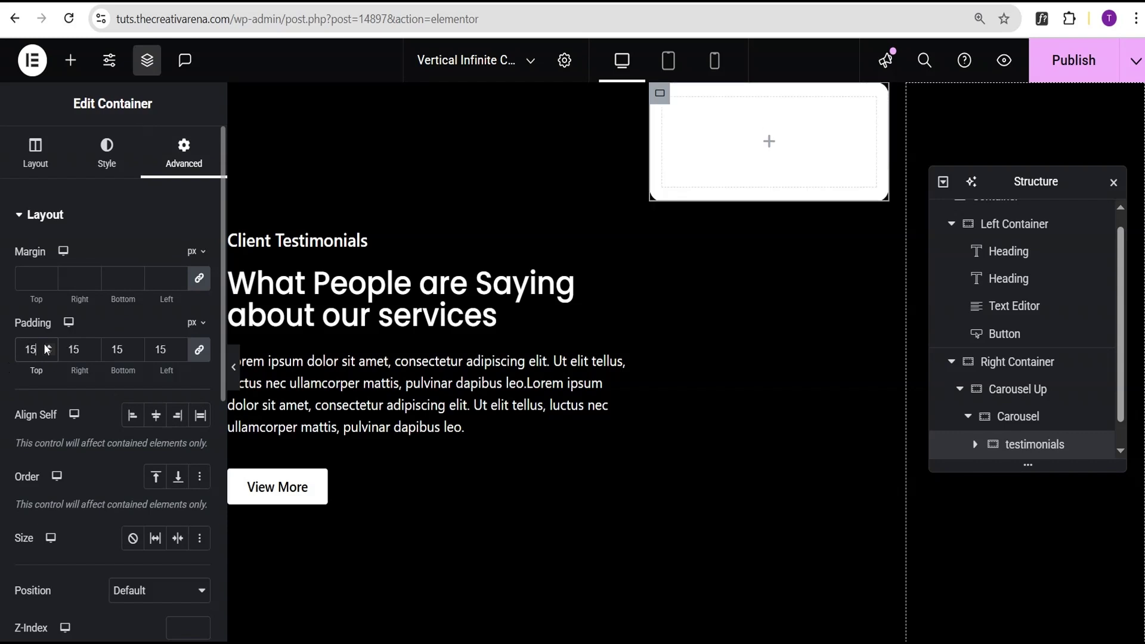
Add a nested container inside the testimonials container.
{"action": "left_click", "coordinate": [70, 60]}
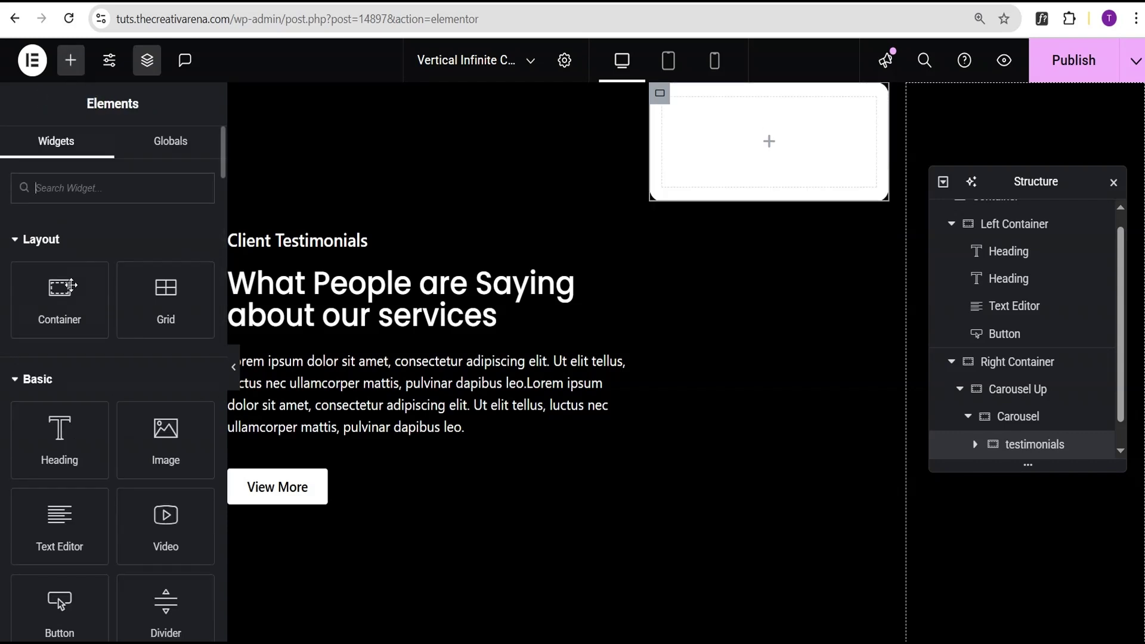
{"action": "left_click", "coordinate": [56, 310]}
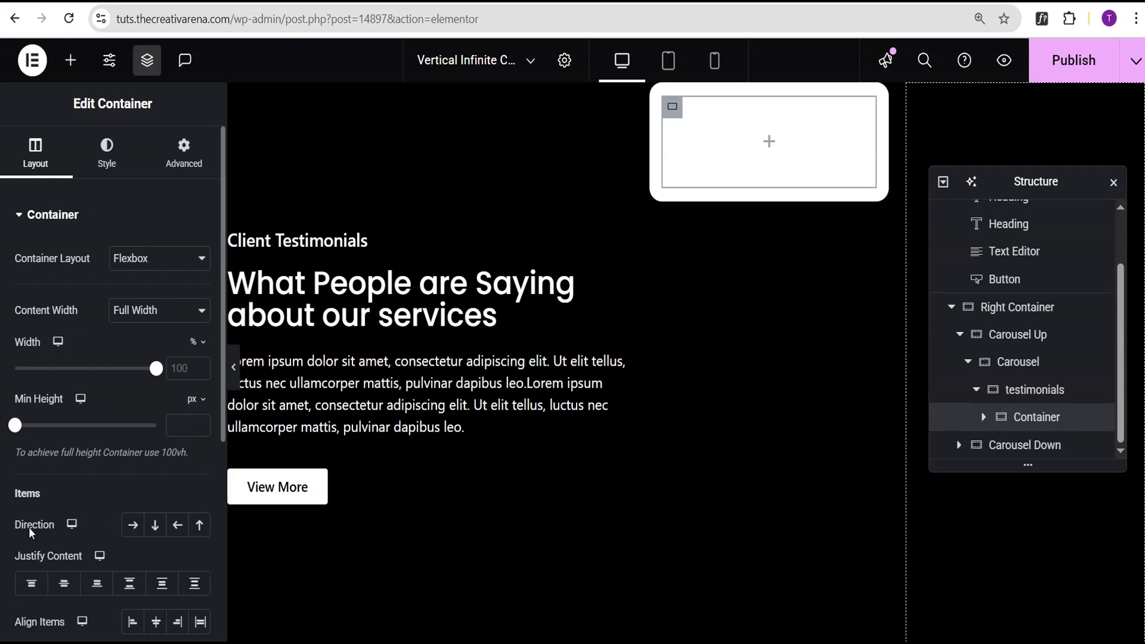
Set the nested container's direction to Row - horizontal and add an image widget using the black-and-white portrait of the blonde woman.
{"action": "left_click", "coordinate": [134, 526]}
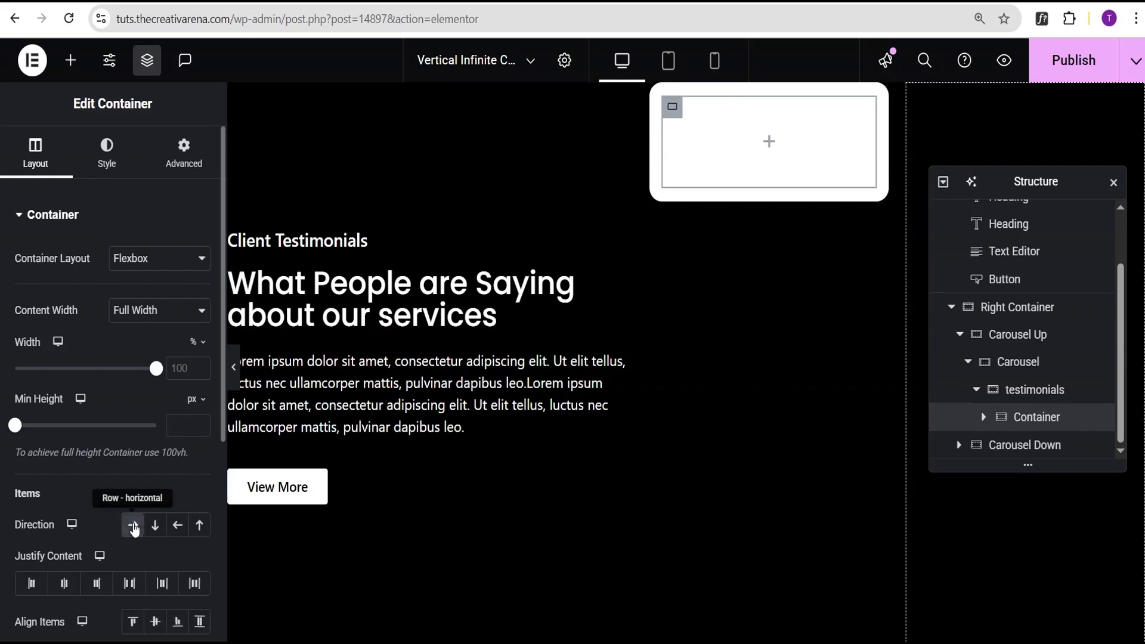
{"action": "left_click", "coordinate": [71, 65]}
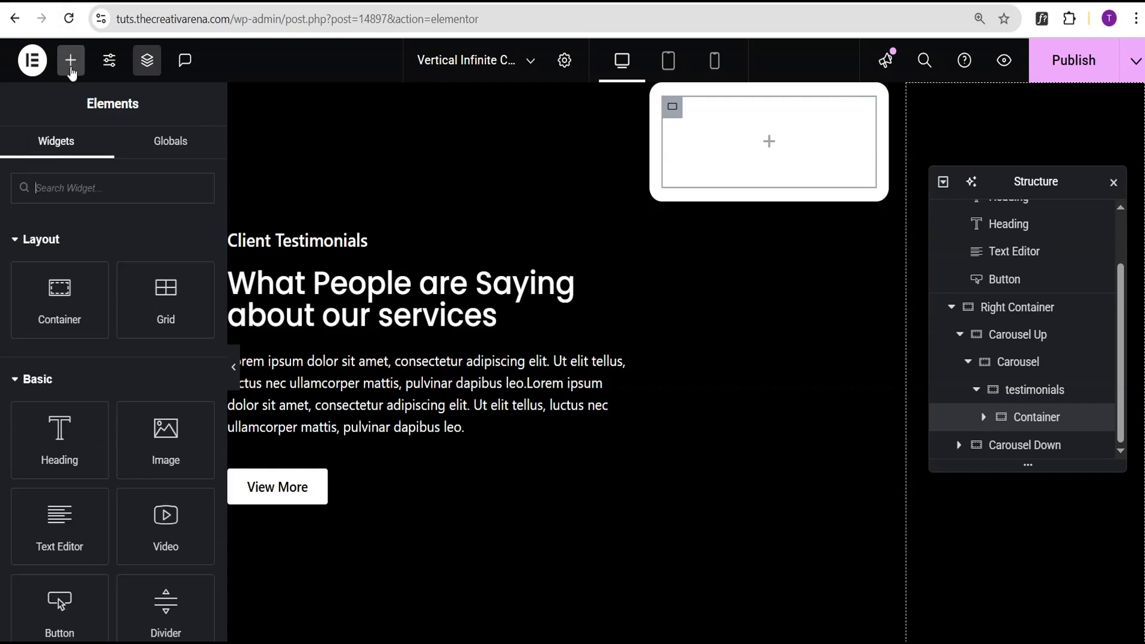
{"action": "left_click", "coordinate": [167, 452]}
{"action": "left_click", "coordinate": [106, 304]}
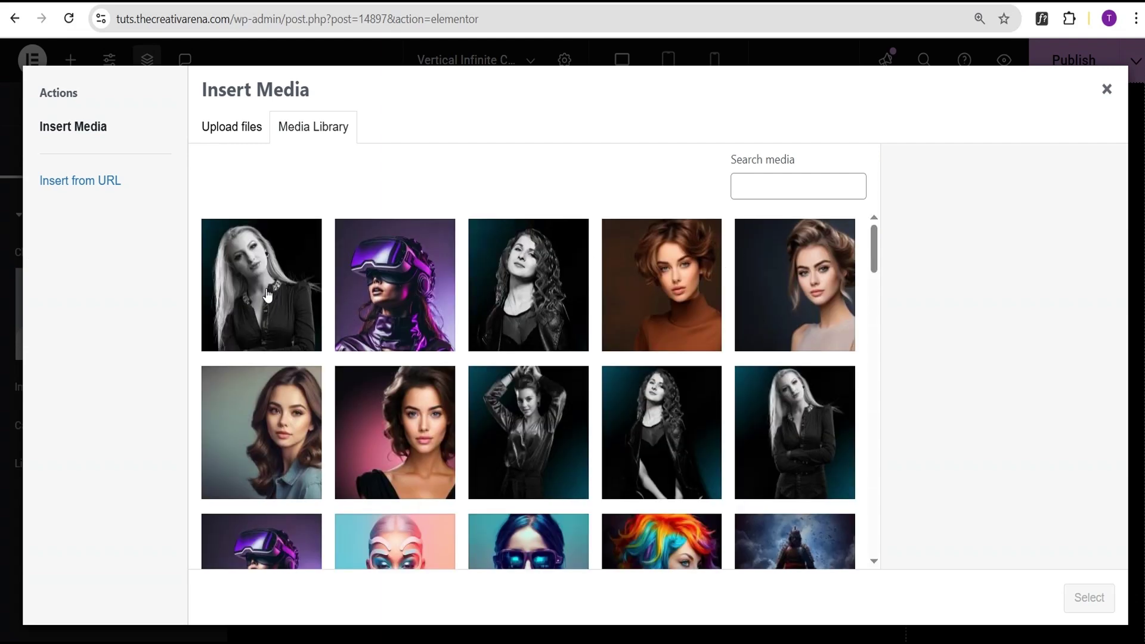
{"action": "left_click", "coordinate": [267, 295]}
{"action": "left_click", "coordinate": [1088, 597]}
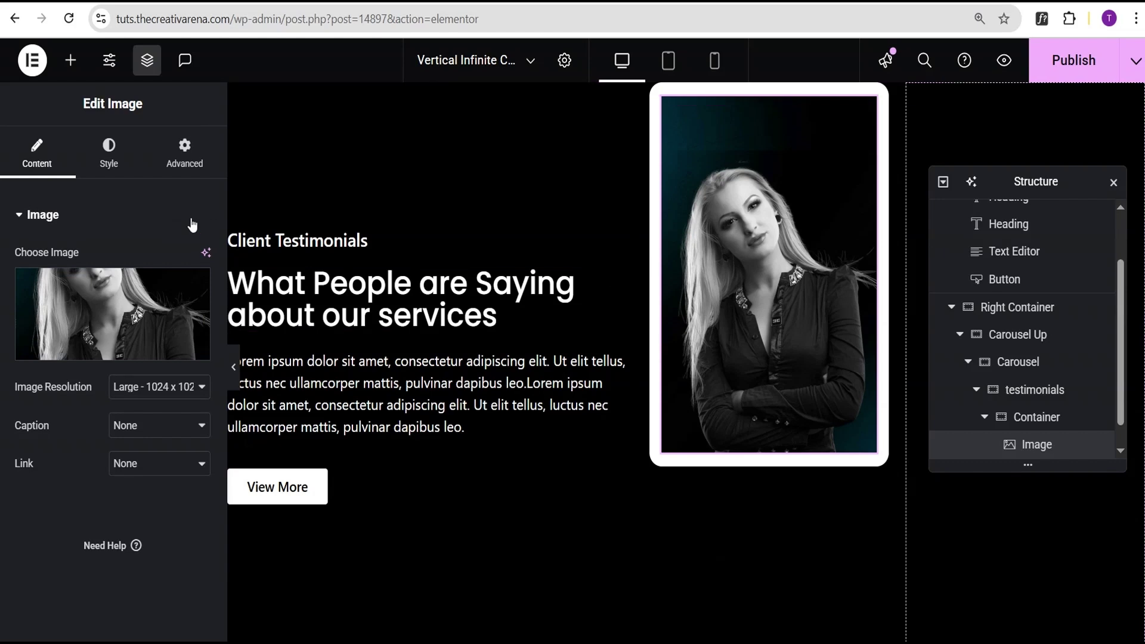
Size the portrait image to 40 px wide and 40 px high with object fit Cover.
{"action": "left_click", "coordinate": [108, 155]}
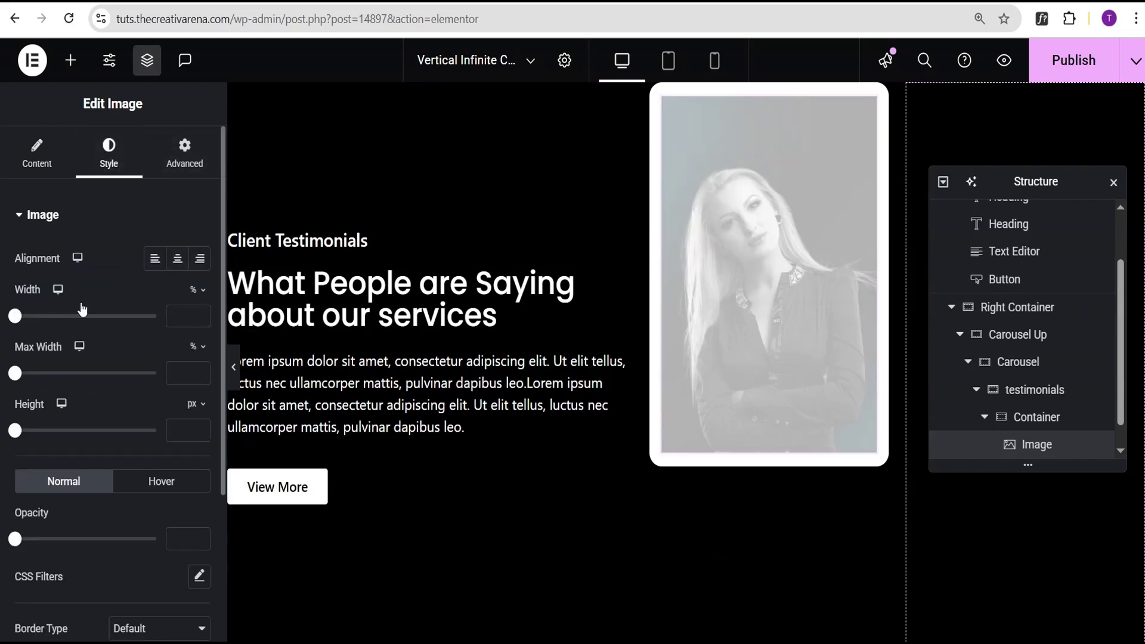
{"action": "left_click", "coordinate": [203, 291]}
{"action": "left_click", "coordinate": [194, 295]}
{"action": "type", "text": "40"}
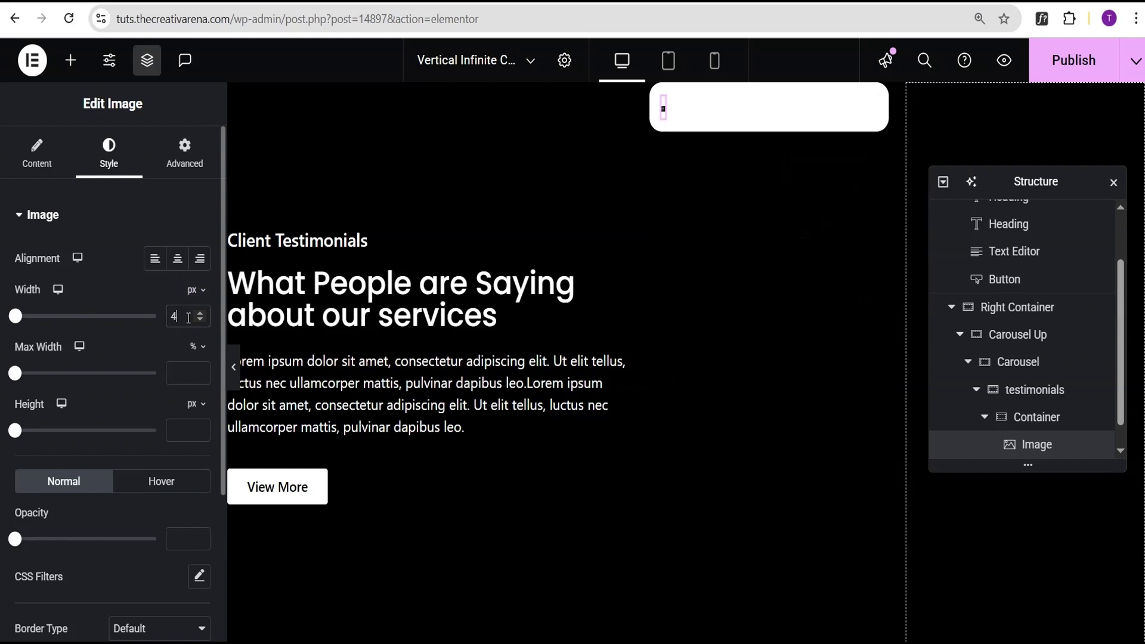
{"action": "left_click", "coordinate": [186, 440]}
{"action": "type", "text": "40"}
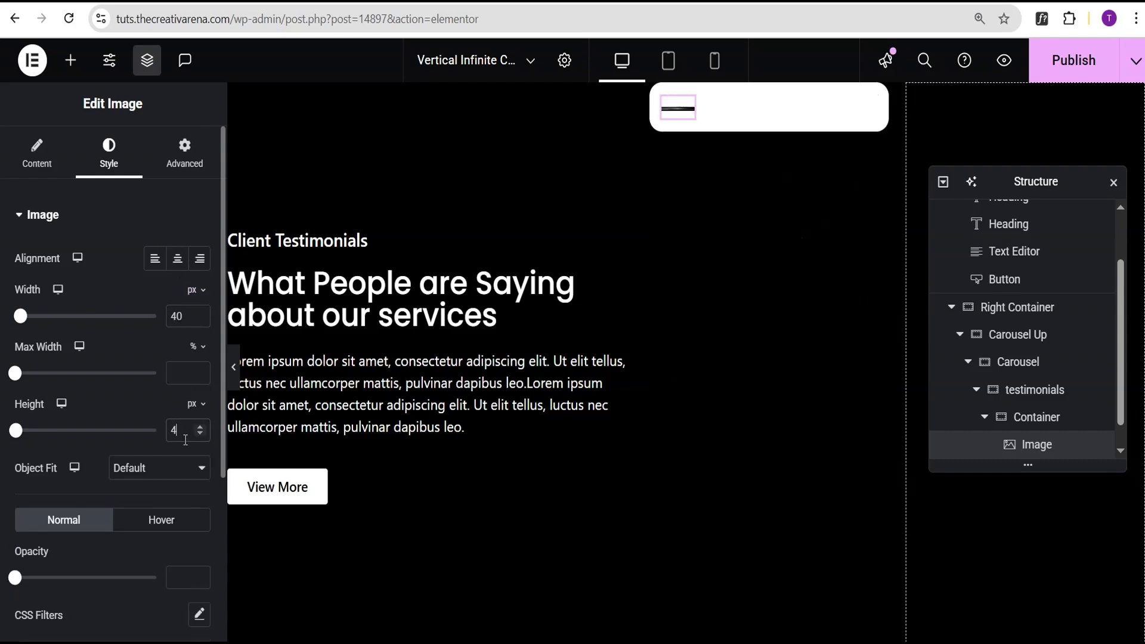
{"action": "left_click", "coordinate": [152, 474]}
{"action": "left_click", "coordinate": [139, 529]}
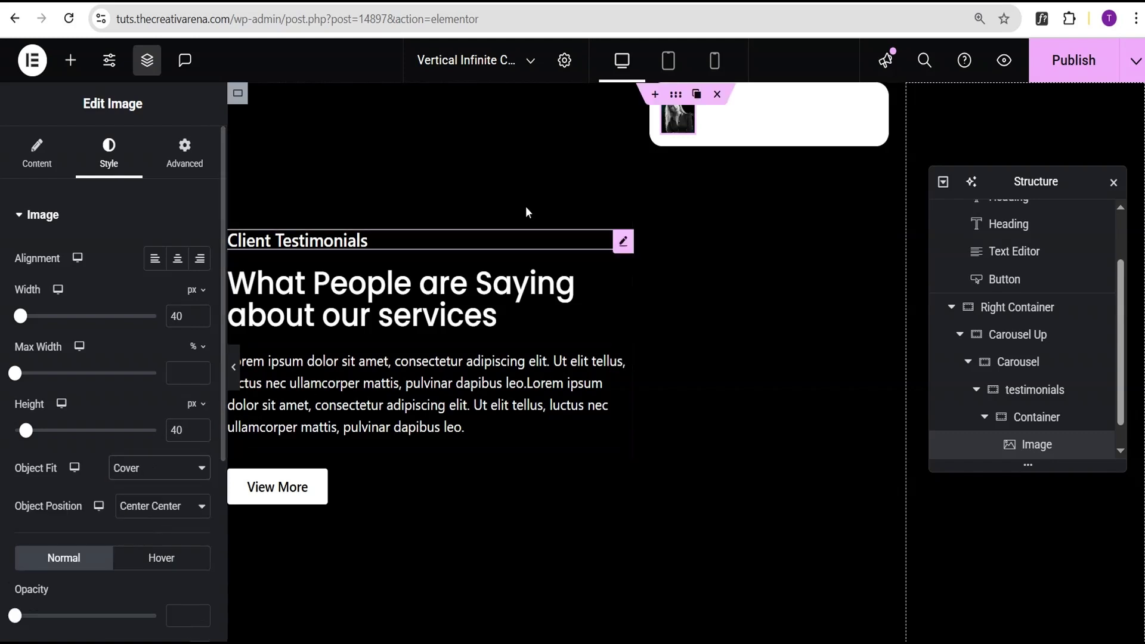
Set the portrait image's border radius to 50 px on all corners.
{"action": "scroll", "coordinate": [77, 538], "scroll_direction": "down", "scroll_amount": 5}
{"action": "left_click", "coordinate": [29, 463]}
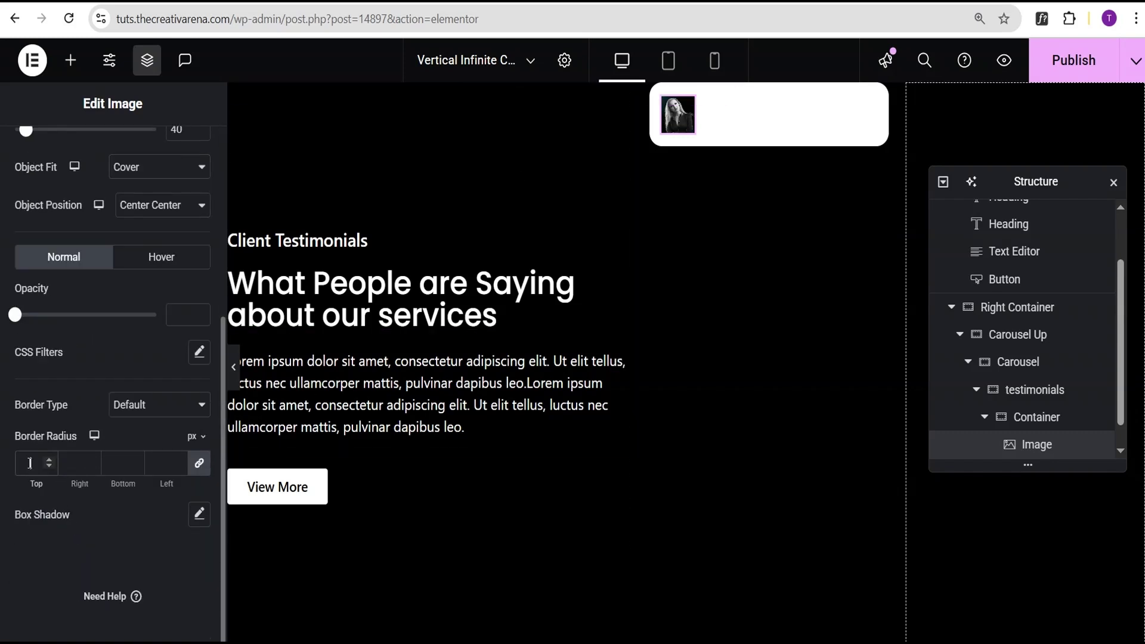
{"action": "type", "text": "50"}
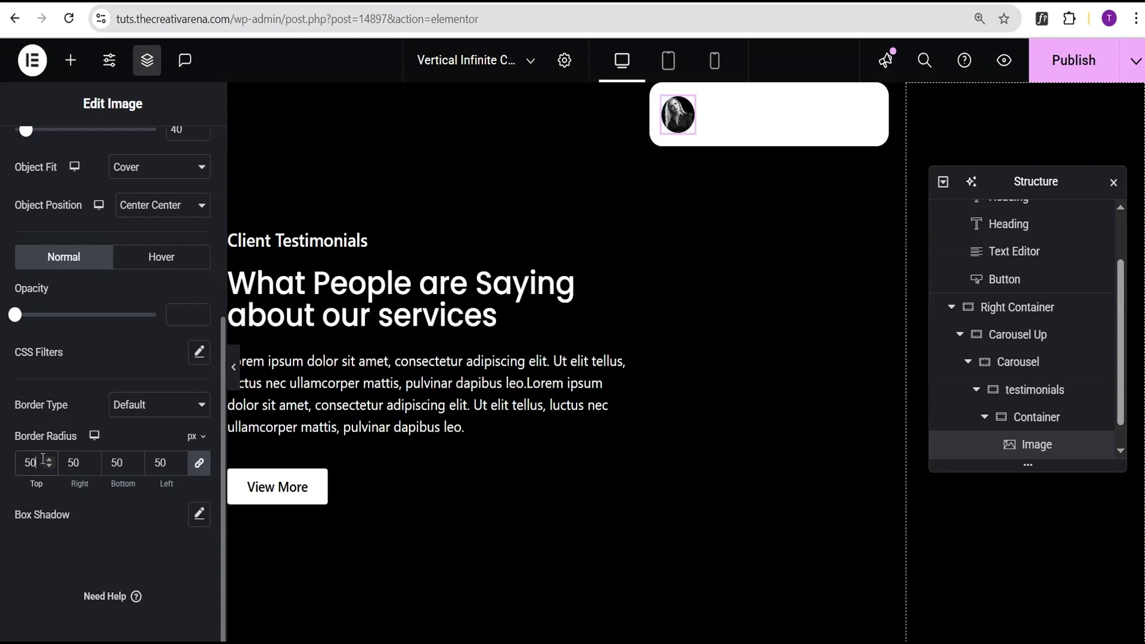
Add a heading widget beside the portrait, enter the client's name as its title and set its HTML tag to H3.
{"action": "left_click", "coordinate": [70, 59]}
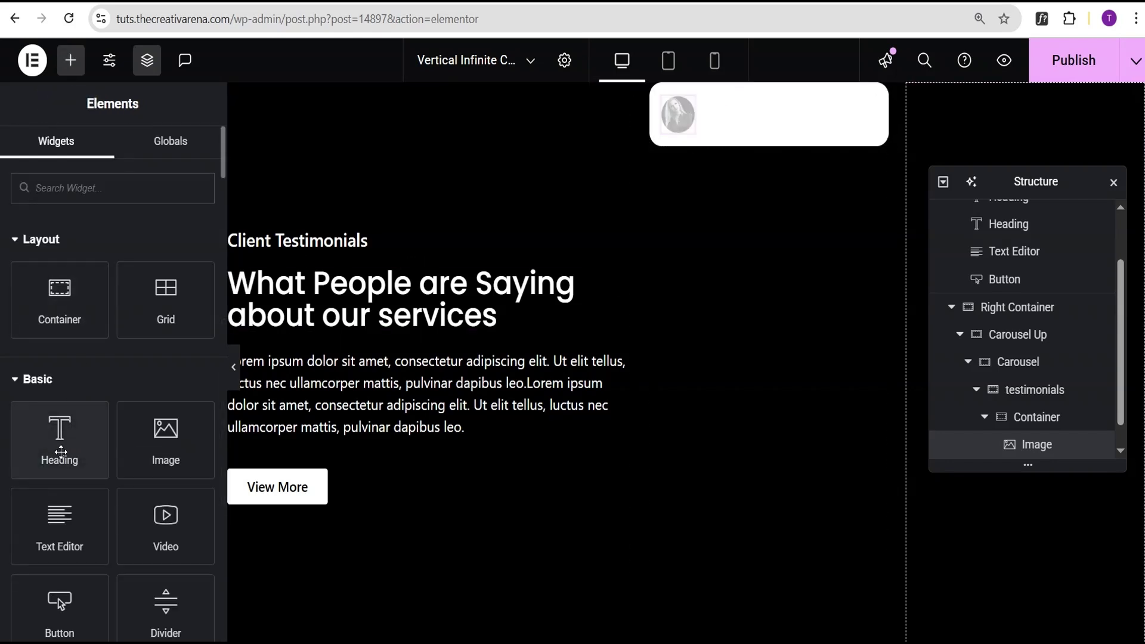
{"action": "left_click", "coordinate": [61, 453]}
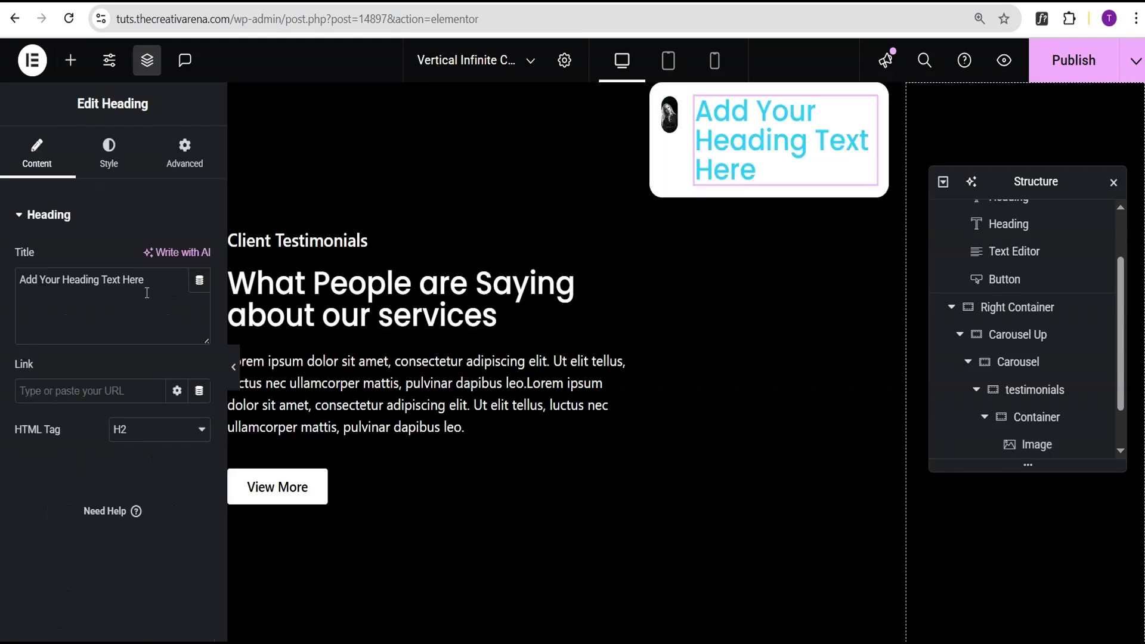
{"action": "left_click_drag", "start_coordinate": [146, 292], "coordinate": [0, 285]}
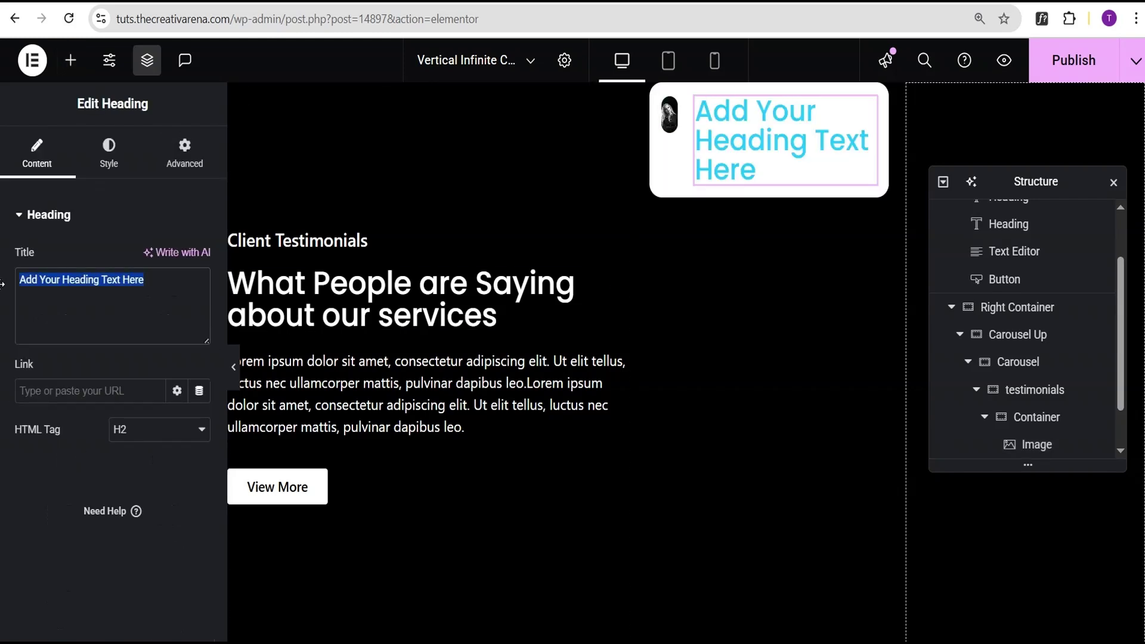
{"action": "type", "text": "Jane Ann"}
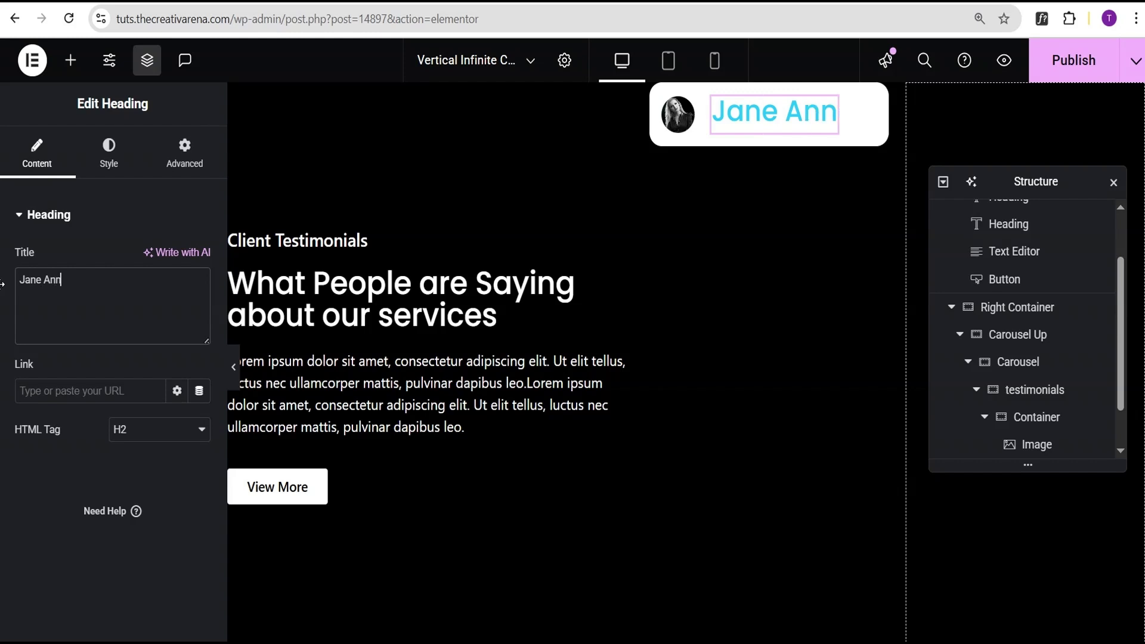
{"action": "left_click", "coordinate": [145, 431]}
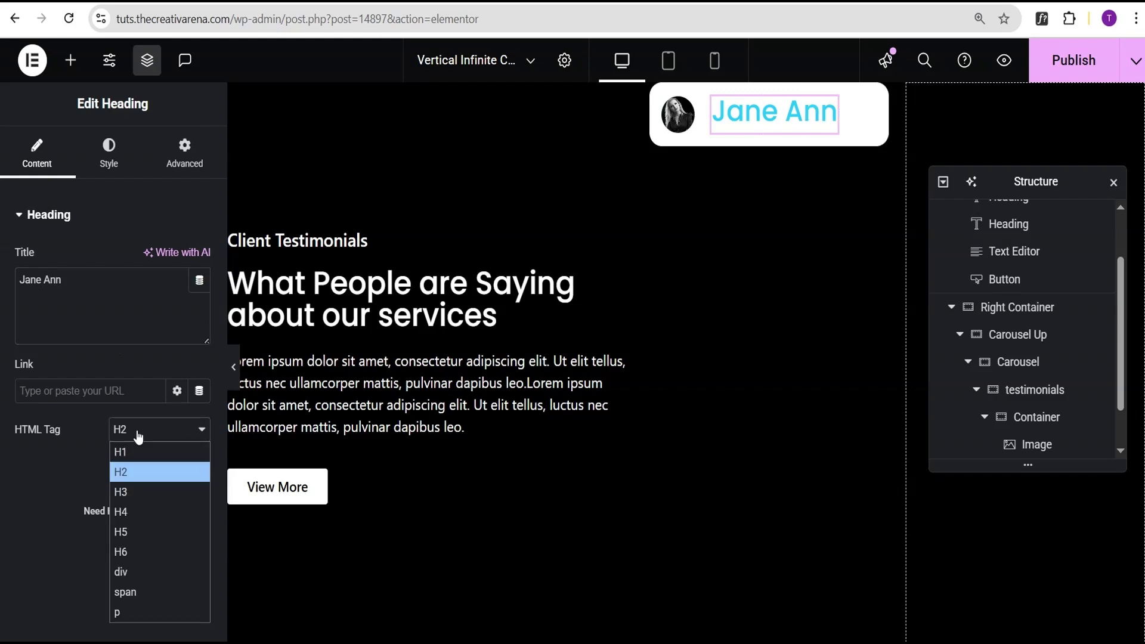
{"action": "left_click", "coordinate": [132, 485]}
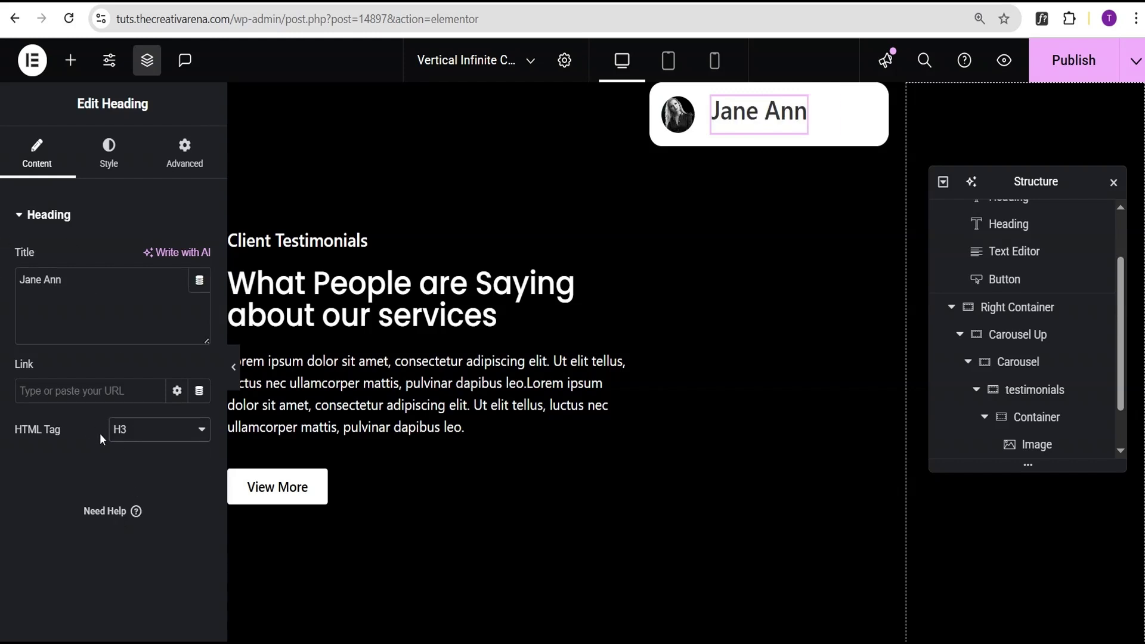
Left-align the client name heading and set its typography to size 20 px and weight 600 (Semi Bold).
{"action": "left_click", "coordinate": [97, 172]}
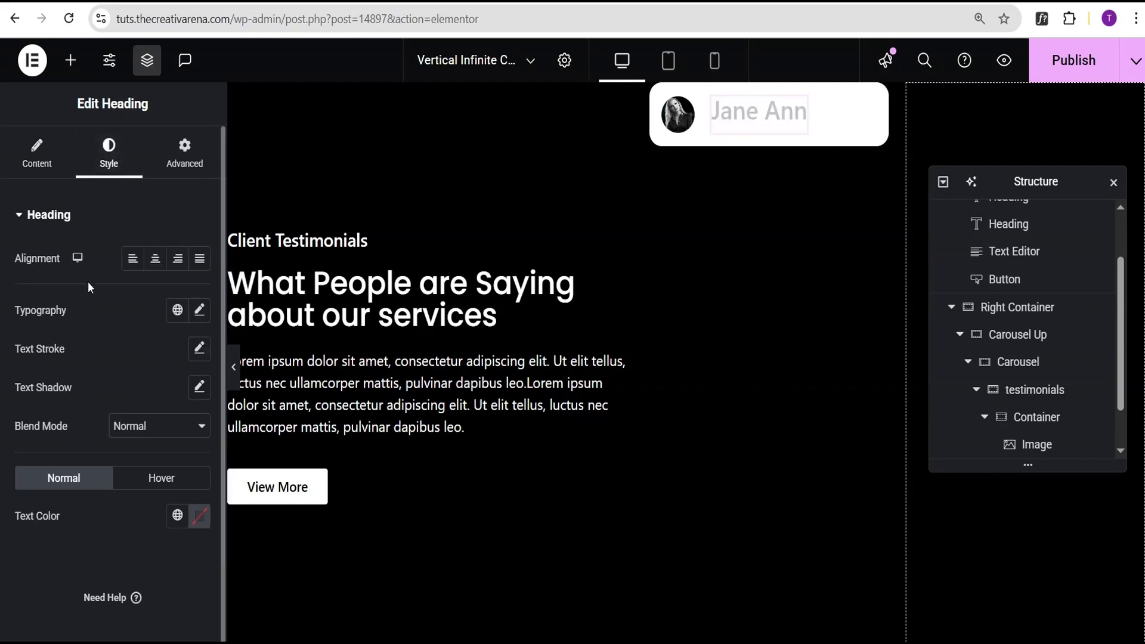
{"action": "left_click", "coordinate": [132, 261]}
{"action": "left_click", "coordinate": [199, 310]}
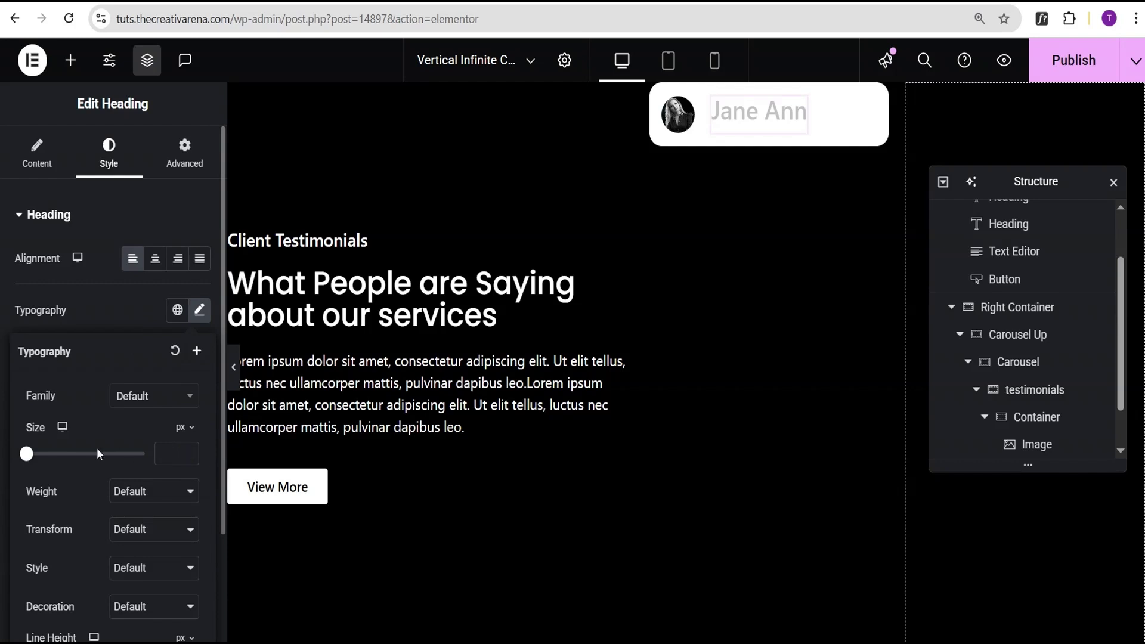
{"action": "left_click", "coordinate": [162, 451]}
{"action": "type", "text": "20"}
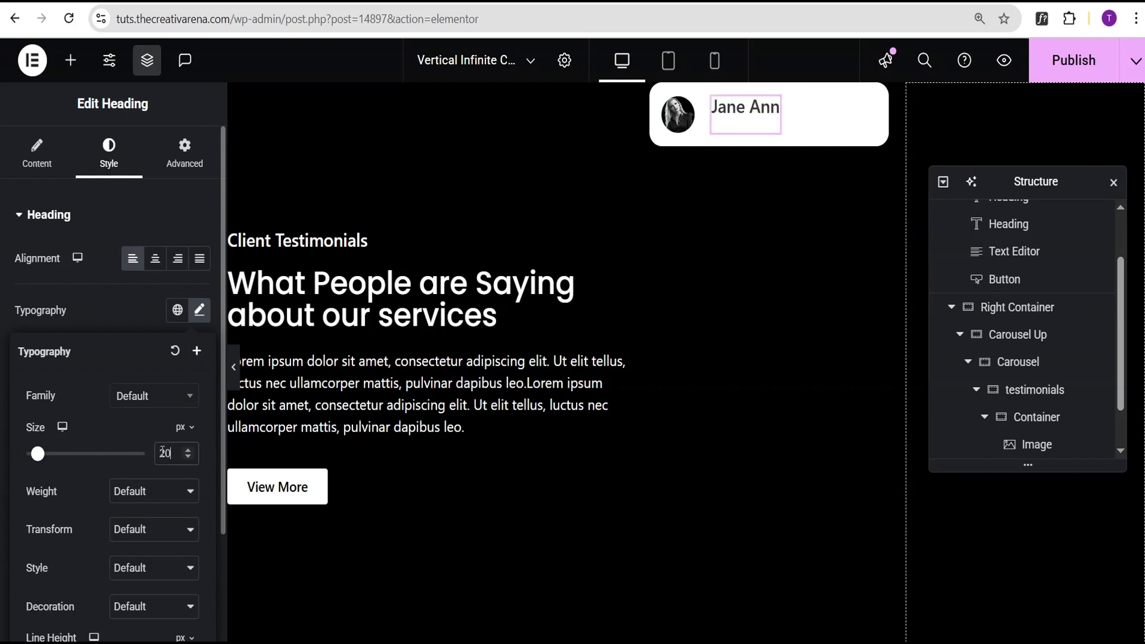
{"action": "left_click", "coordinate": [132, 299]}
{"action": "left_click", "coordinate": [199, 310]}
{"action": "left_click", "coordinate": [123, 497]}
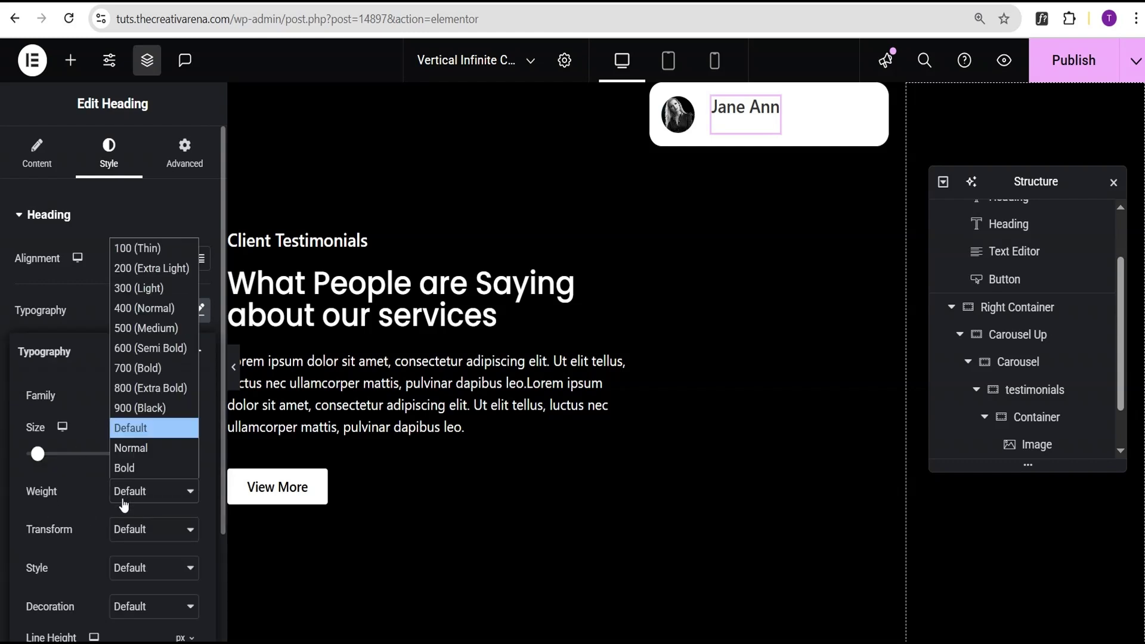
{"action": "left_click", "coordinate": [141, 349]}
{"action": "left_click", "coordinate": [133, 316]}
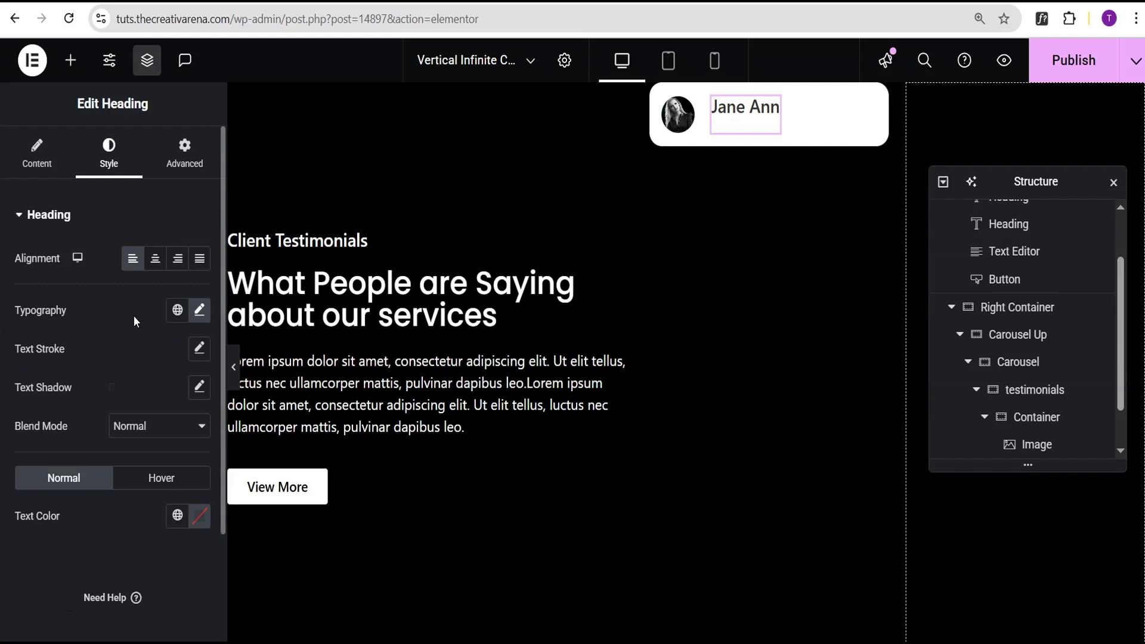
Set the client name heading's text color to black #000000.
{"action": "left_click", "coordinate": [200, 518]}
{"action": "left_click", "coordinate": [199, 417]}
{"action": "left_click", "coordinate": [122, 520]}
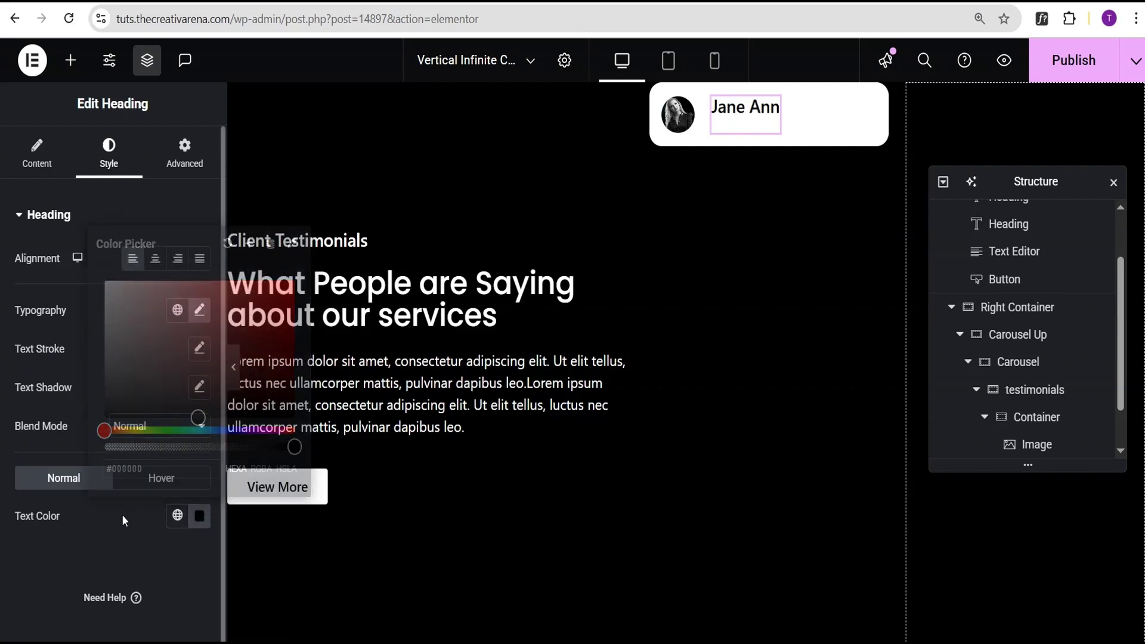
Align the items of the nested container holding the portrait and client name to the center.
{"action": "left_click", "coordinate": [1036, 417]}
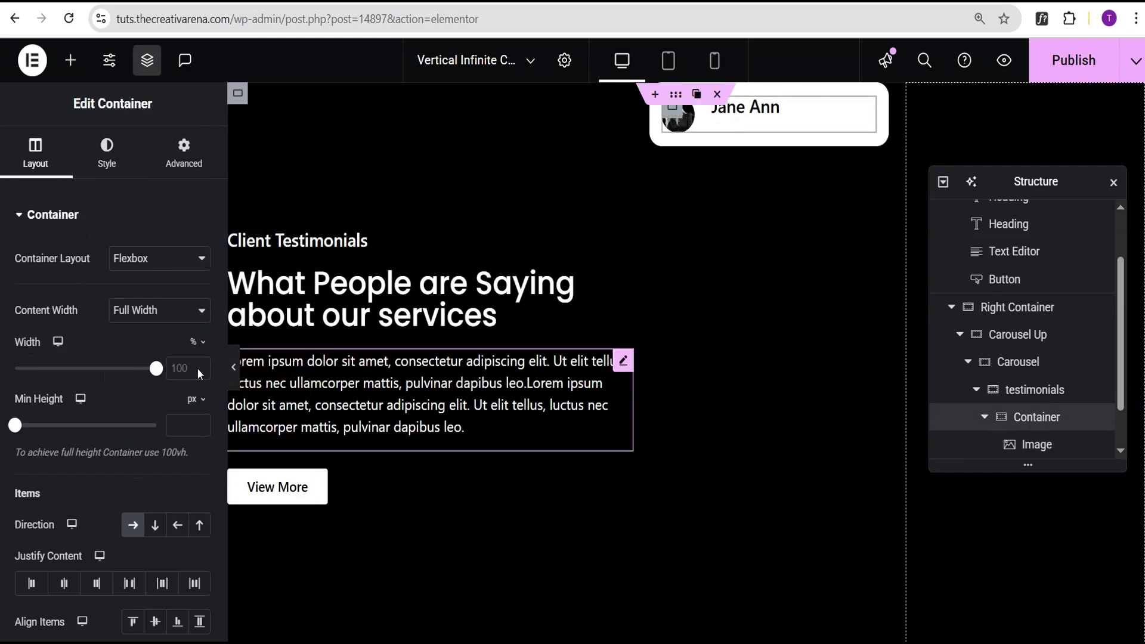
{"action": "scroll", "coordinate": [60, 482], "scroll_direction": "down", "scroll_amount": 1}
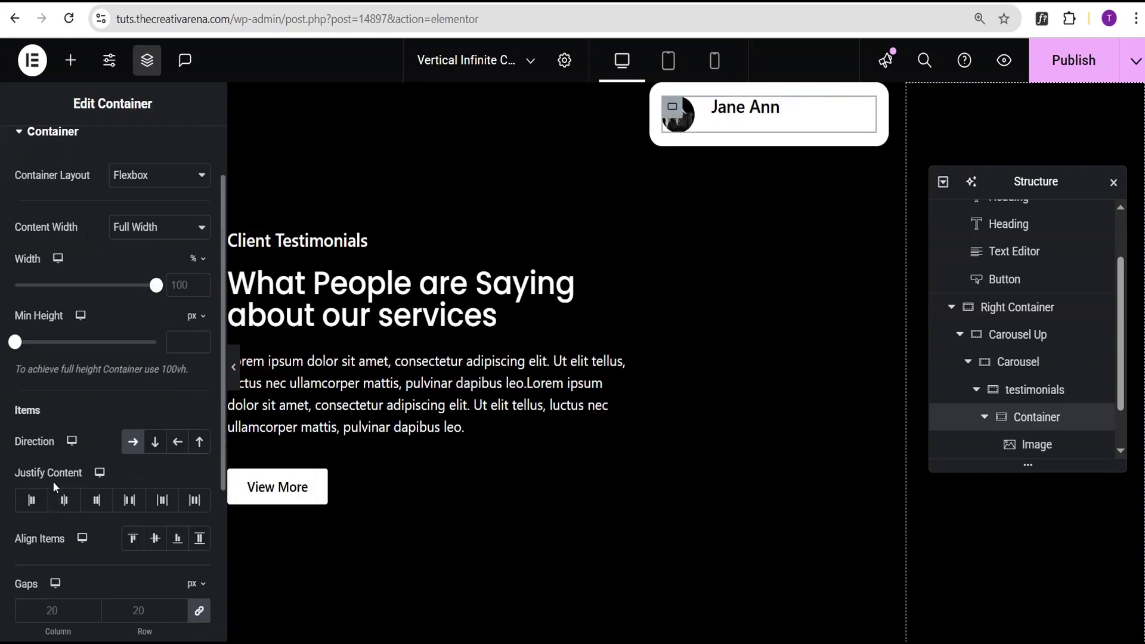
{"action": "left_click", "coordinate": [155, 538]}
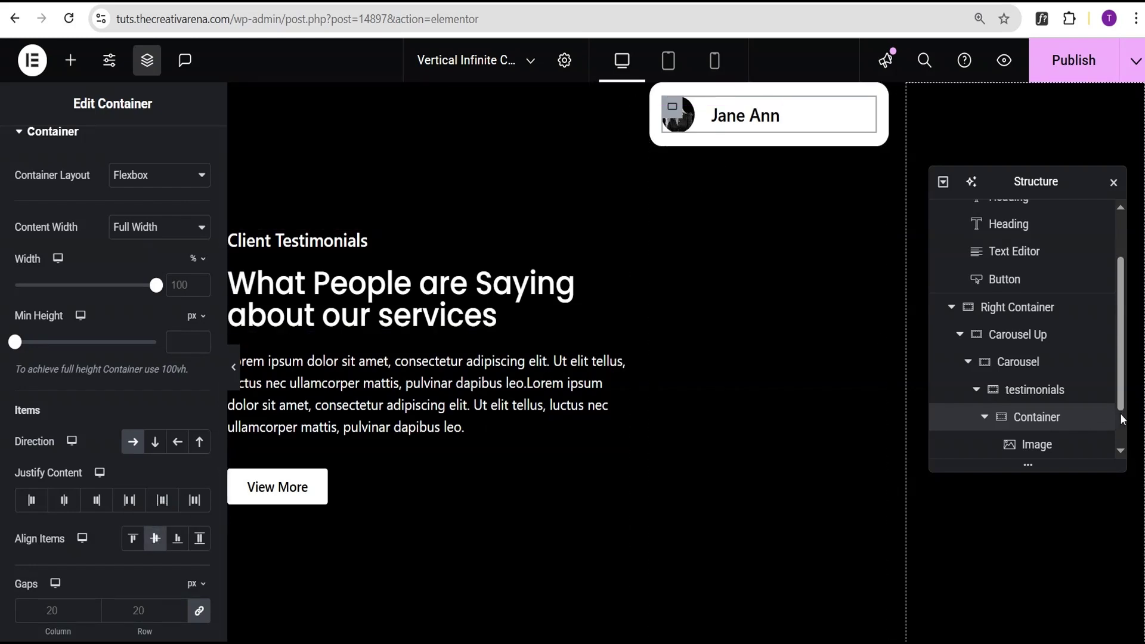
Add a Rating widget to the testimonials container, below the nested container with the portrait and name.
{"action": "left_click", "coordinate": [1036, 398]}
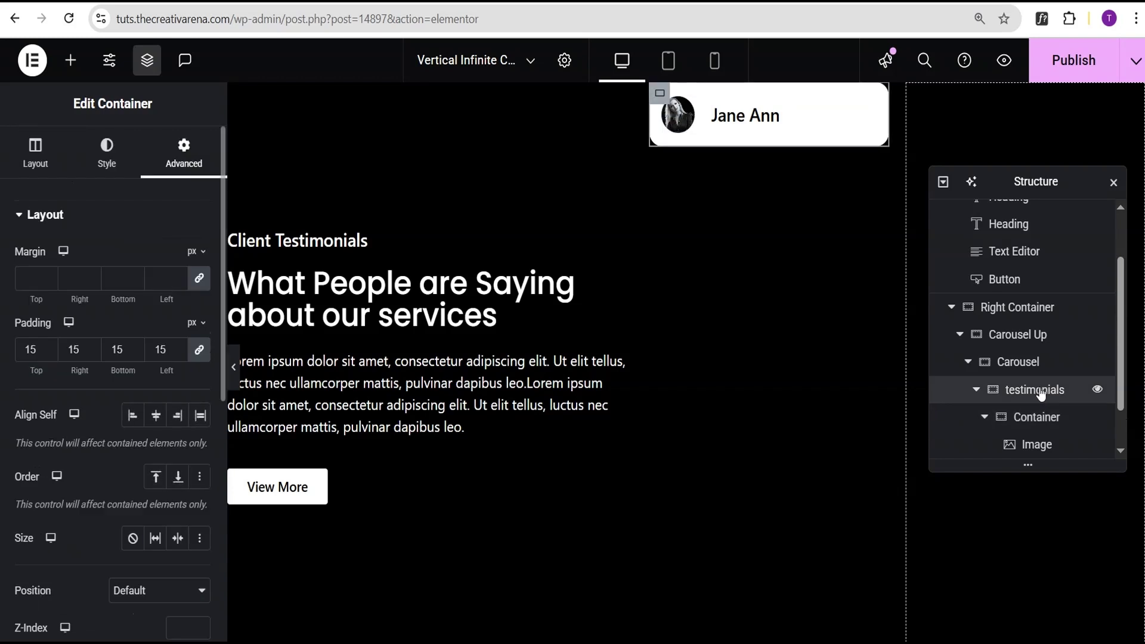
{"action": "left_click", "coordinate": [68, 62]}
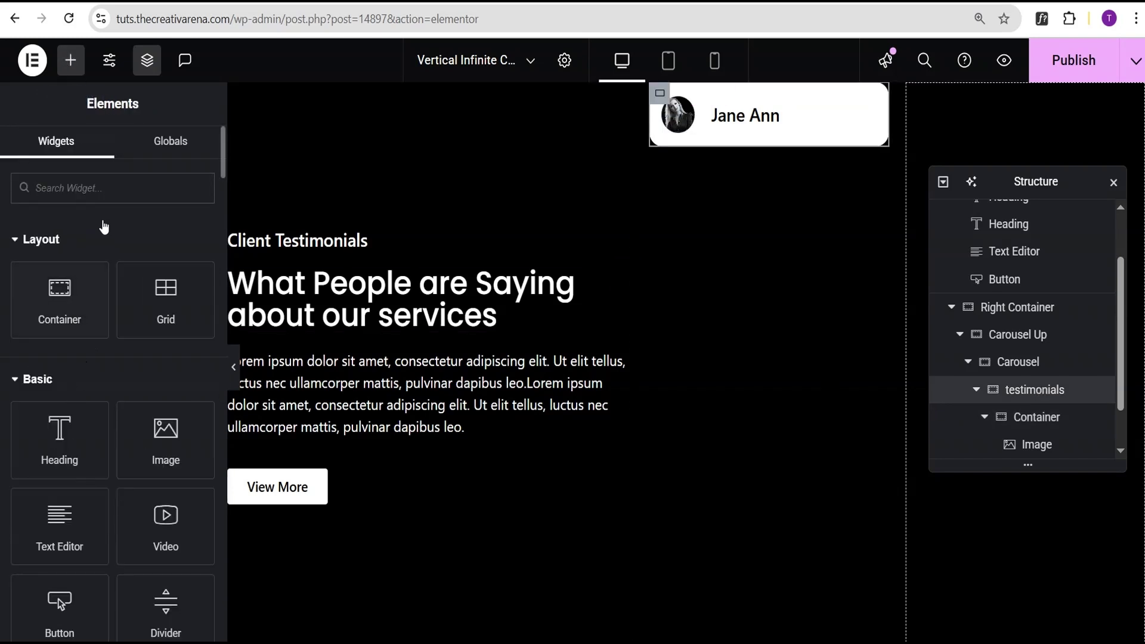
{"action": "type", "text": "rat"}
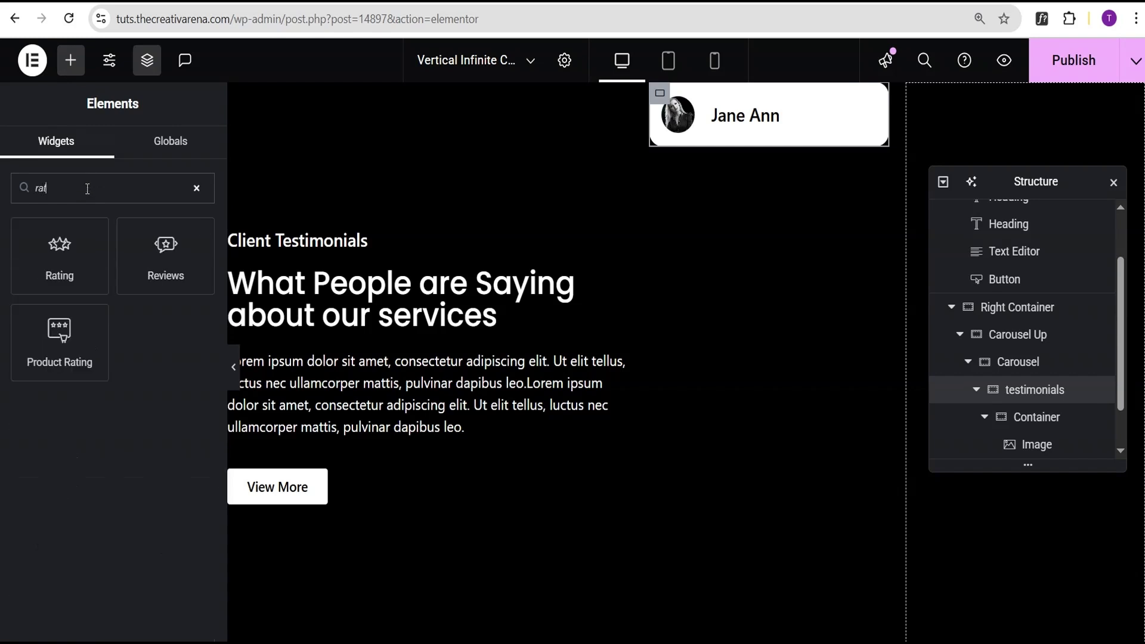
{"action": "left_click", "coordinate": [56, 266]}
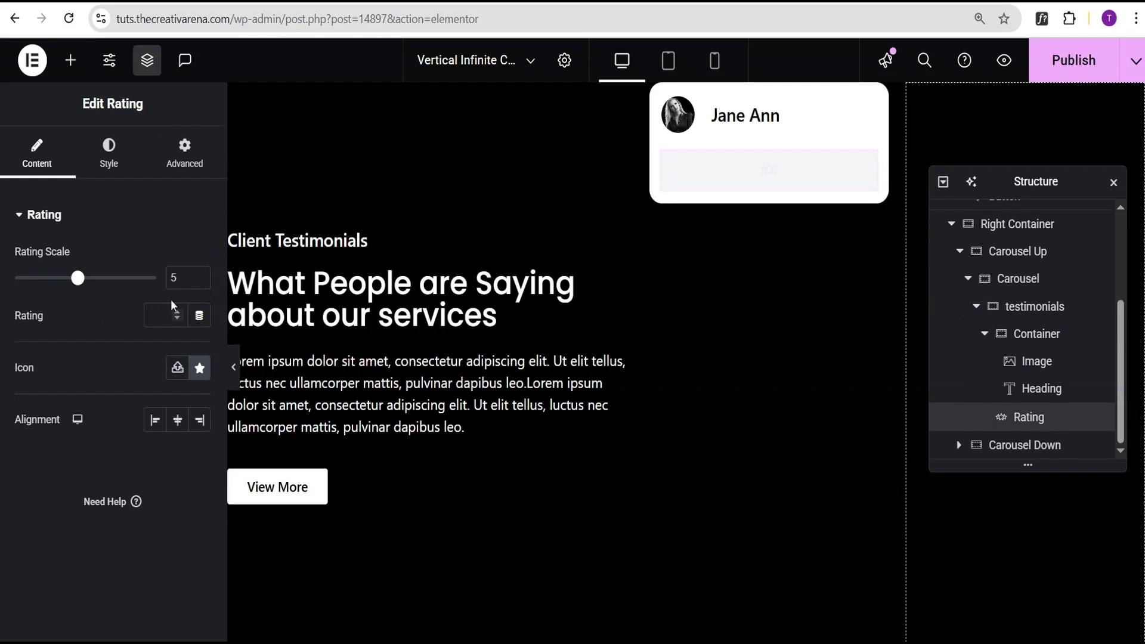
Set the rating stars' icon size to 17 px and their spacing to 3 px.
{"action": "left_click", "coordinate": [108, 153]}
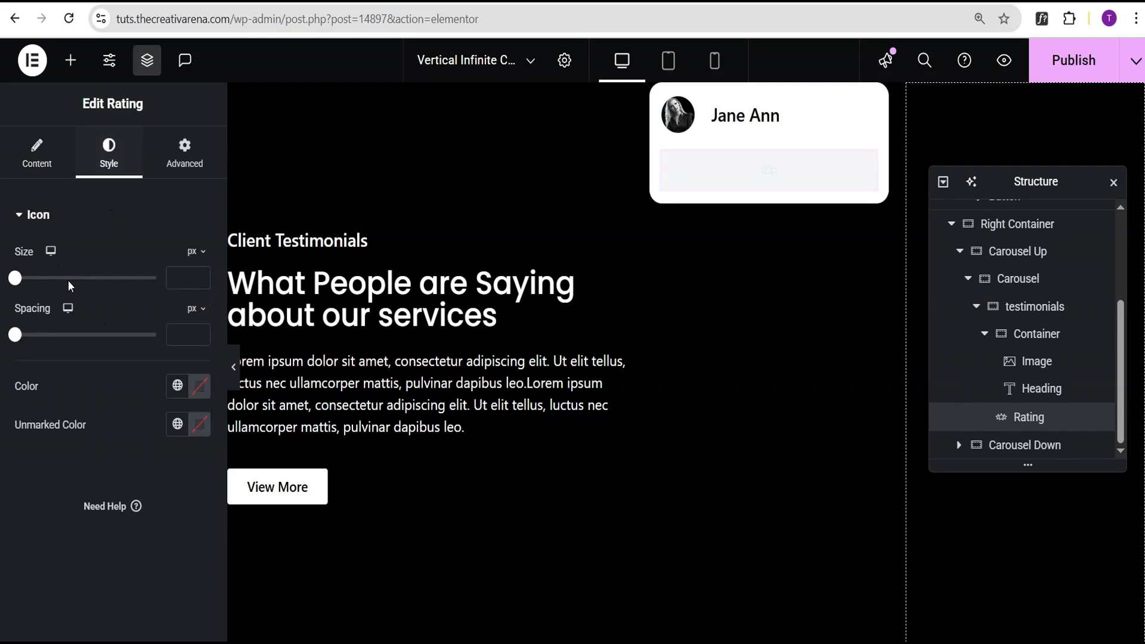
{"action": "left_click", "coordinate": [169, 273]}
{"action": "type", "text": "17"}
{"action": "left_click", "coordinate": [176, 334]}
{"action": "type", "text": "3"}
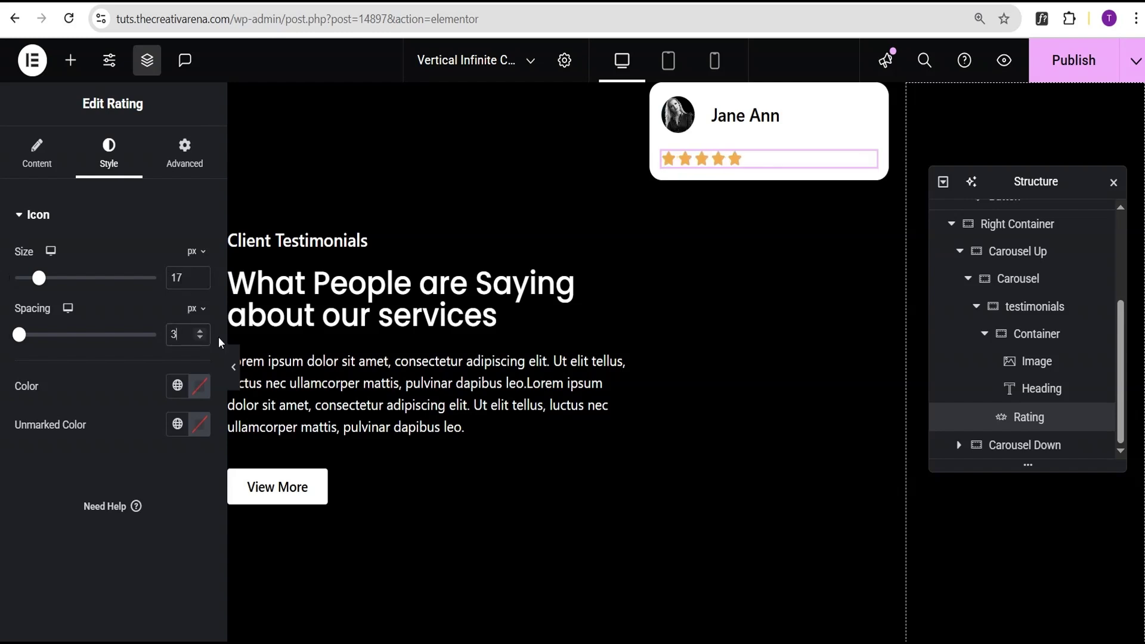
Add a Text Editor widget below the rating stars in the testimonial card and set its text color to black.
{"action": "left_click", "coordinate": [71, 60]}
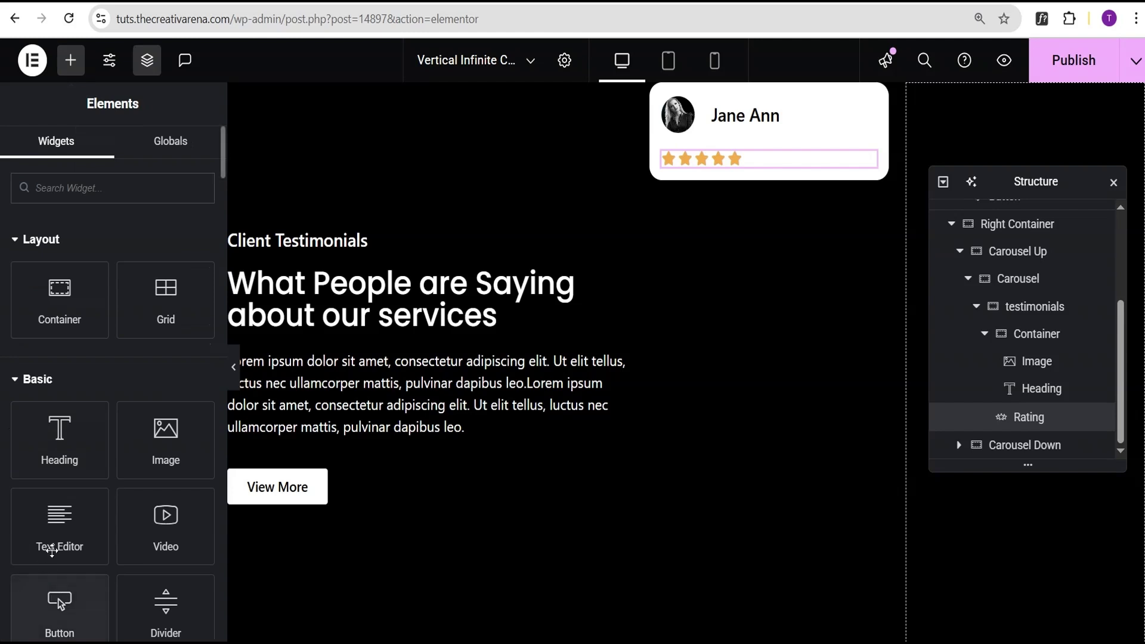
{"action": "left_click", "coordinate": [52, 549]}
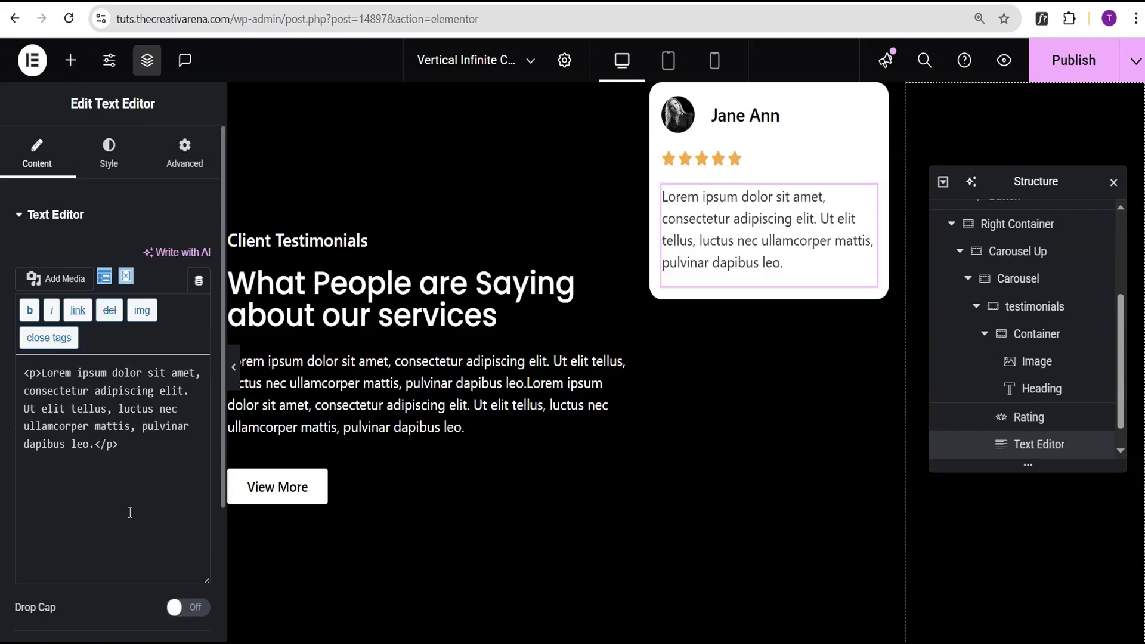
{"action": "left_click", "coordinate": [113, 167]}
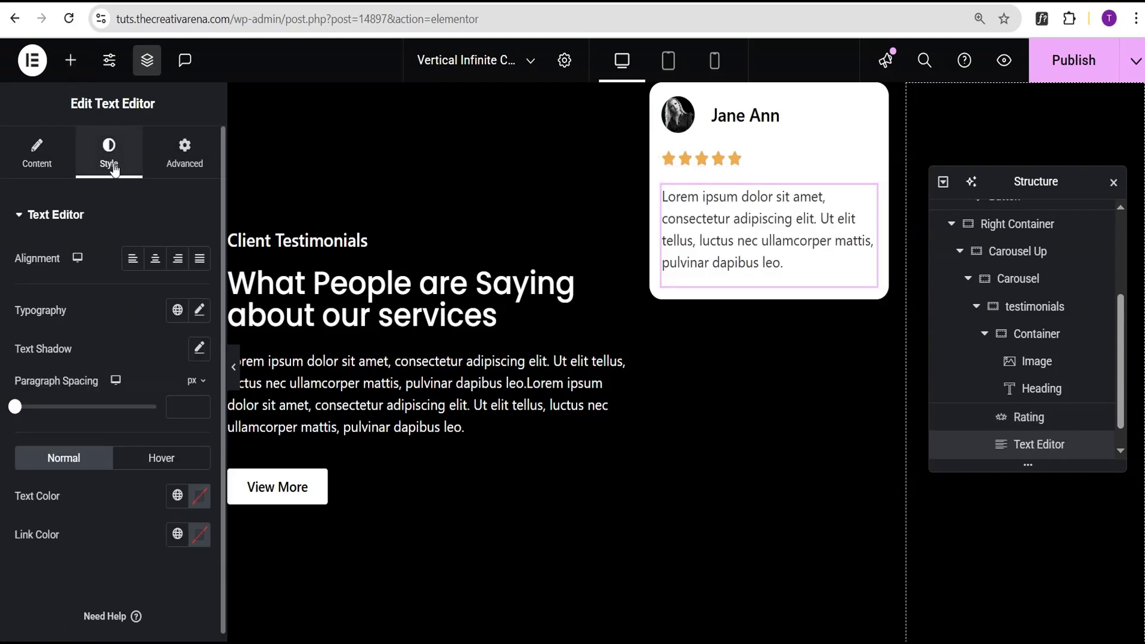
{"action": "left_click", "coordinate": [198, 497]}
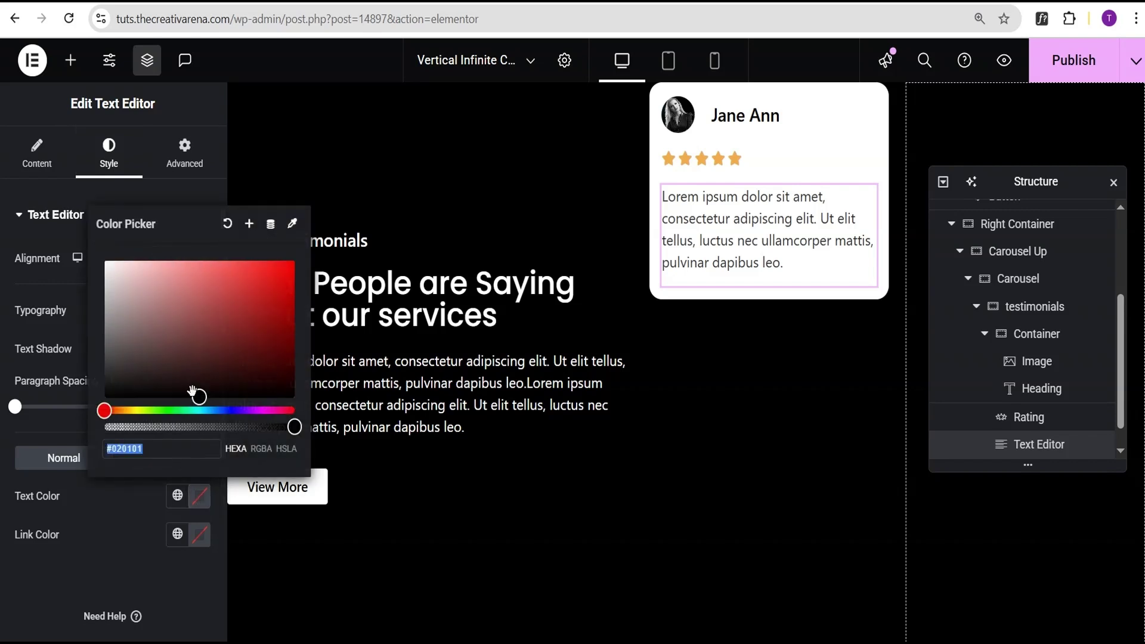
{"action": "left_click", "coordinate": [114, 566]}
Set the testimonial text's font size to 15 px and preview the card on the full-width canvas.
{"action": "left_click", "coordinate": [200, 311]}
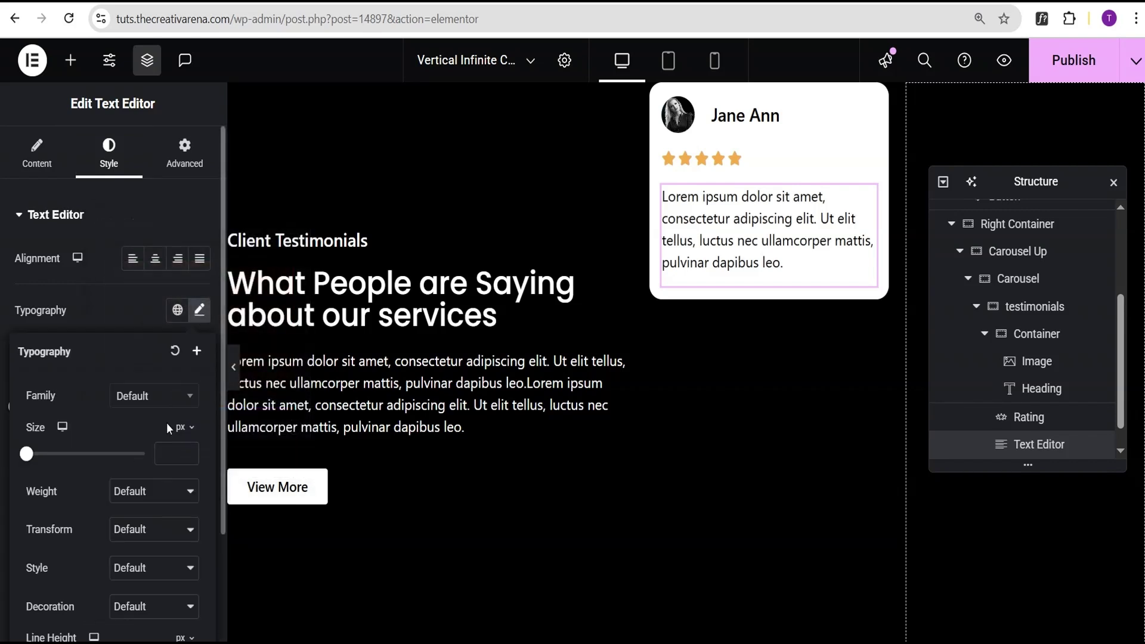
{"action": "left_click", "coordinate": [168, 454]}
{"action": "type", "text": "20"}
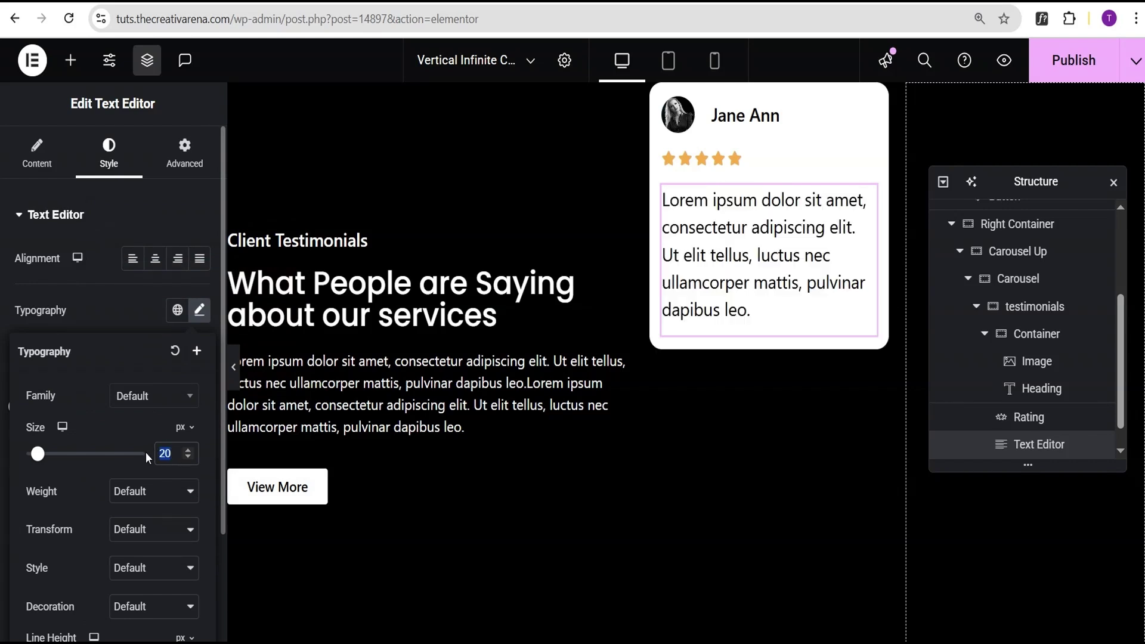
{"action": "type", "text": "14"}
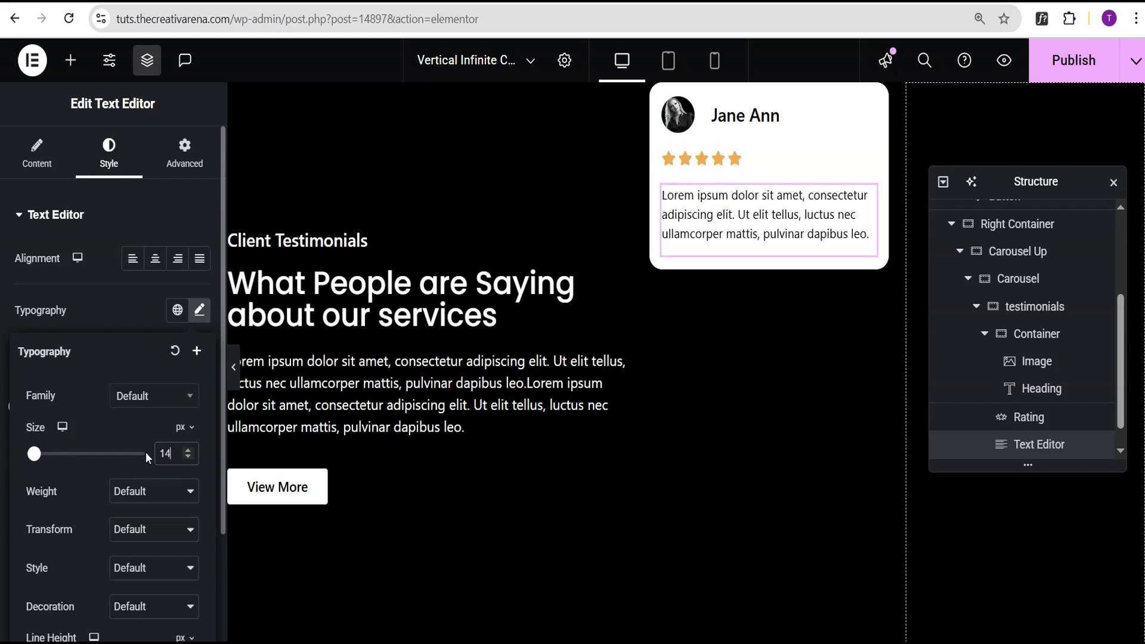
{"action": "left_click", "coordinate": [186, 450]}
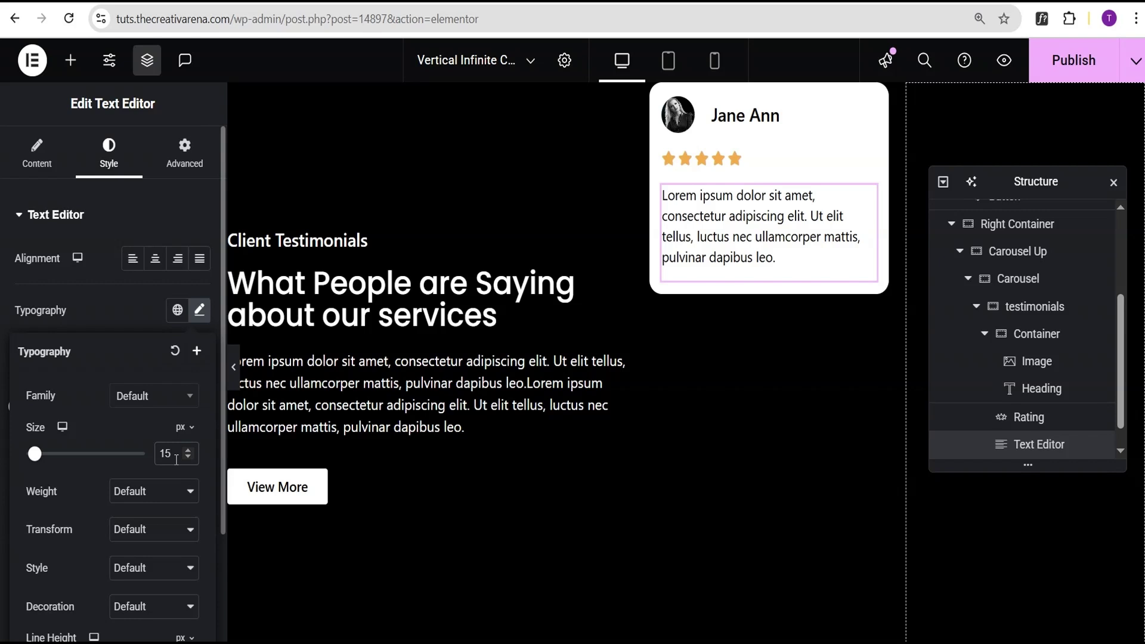
{"action": "left_click", "coordinate": [138, 321]}
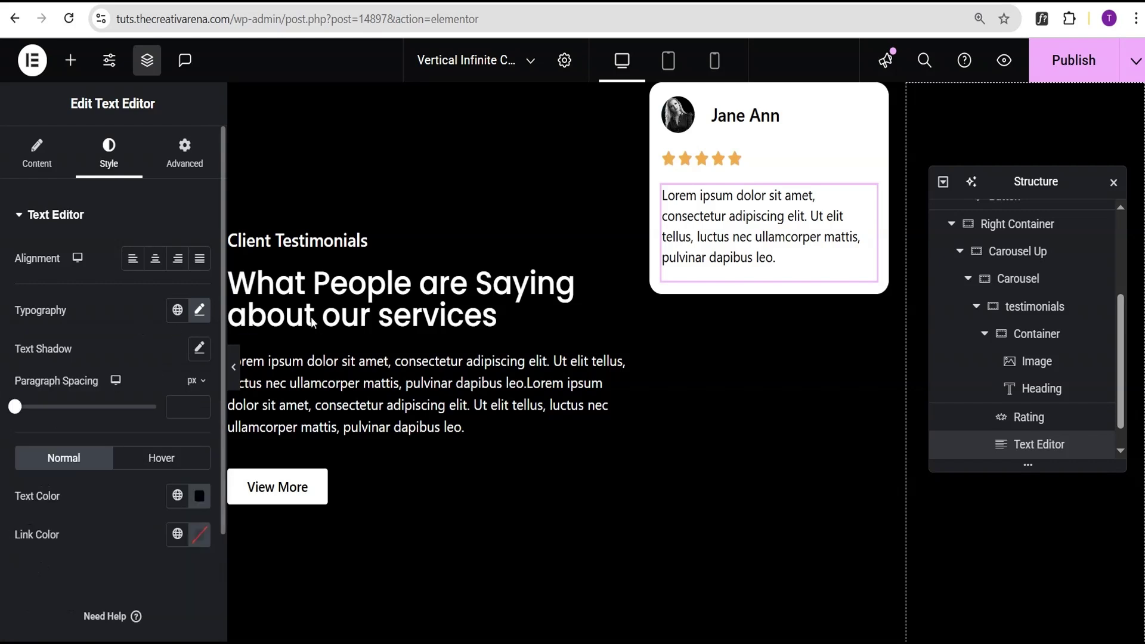
{"action": "left_click", "coordinate": [234, 376]}
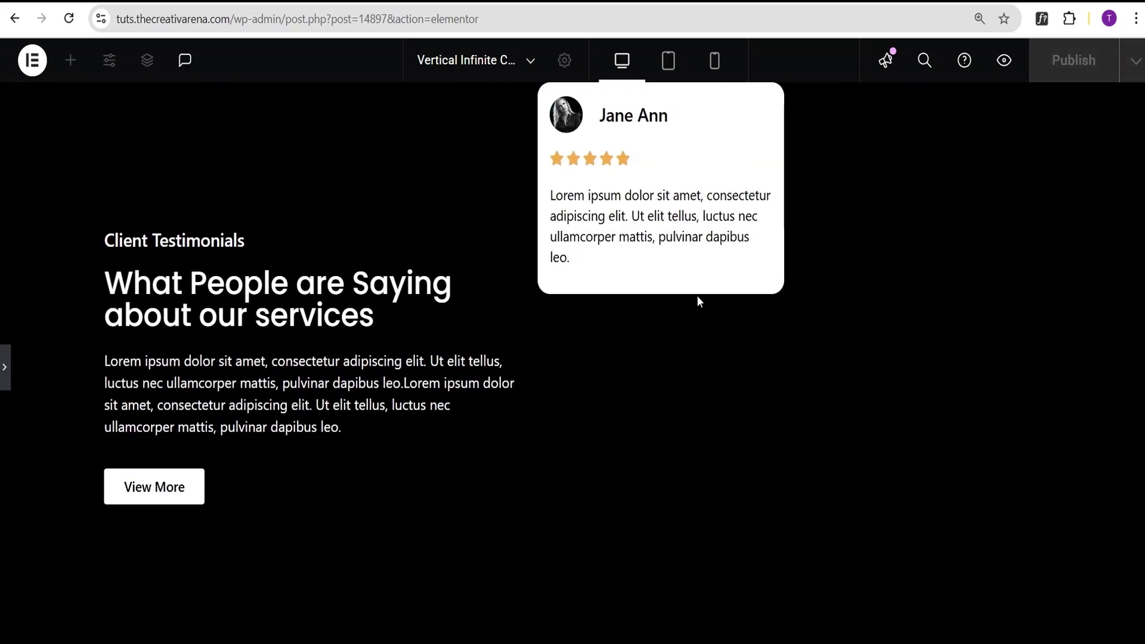
{"action": "left_click", "coordinate": [7, 373]}
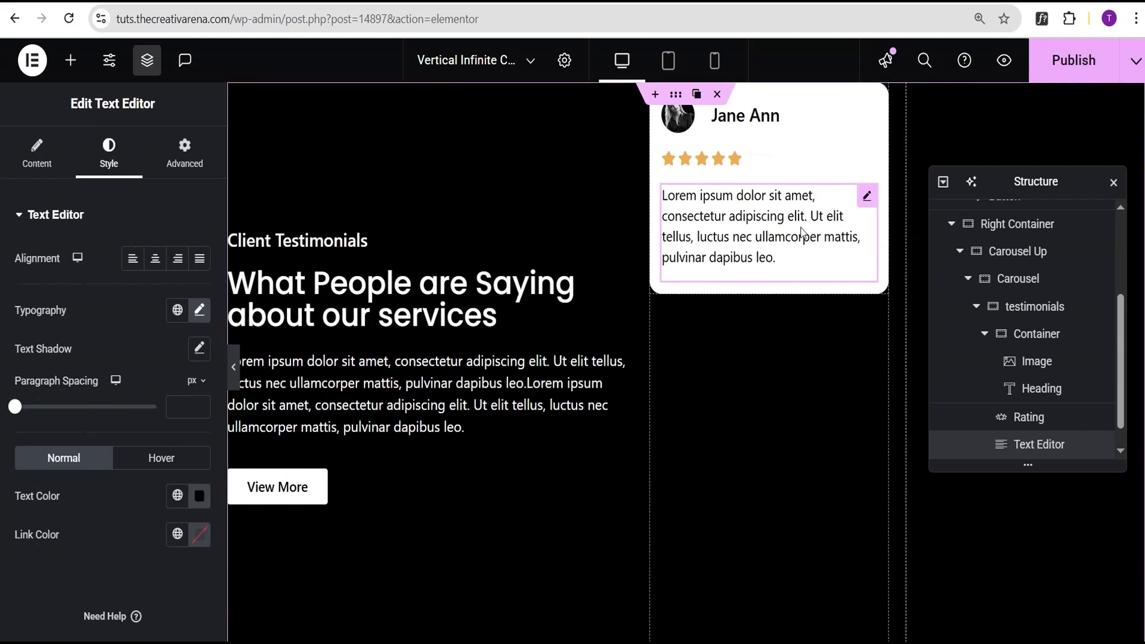
Duplicate the testimonials container three times inside the Carousel container and preview the column of cards.
{"action": "mouse_move", "coordinate": [864, 199]}
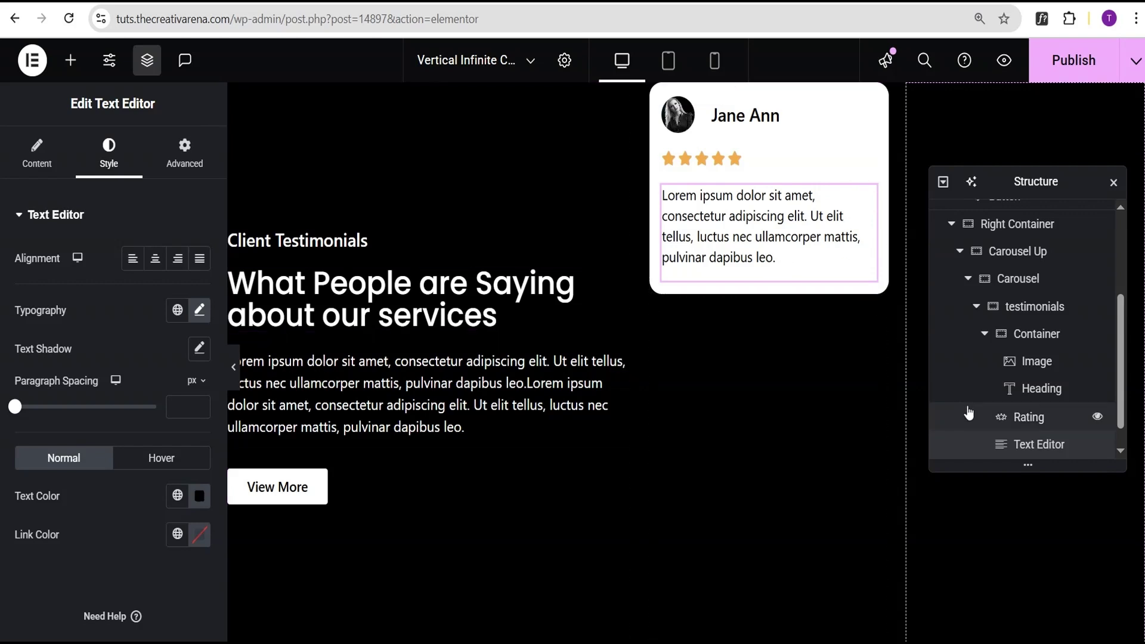
{"action": "left_click", "coordinate": [984, 335]}
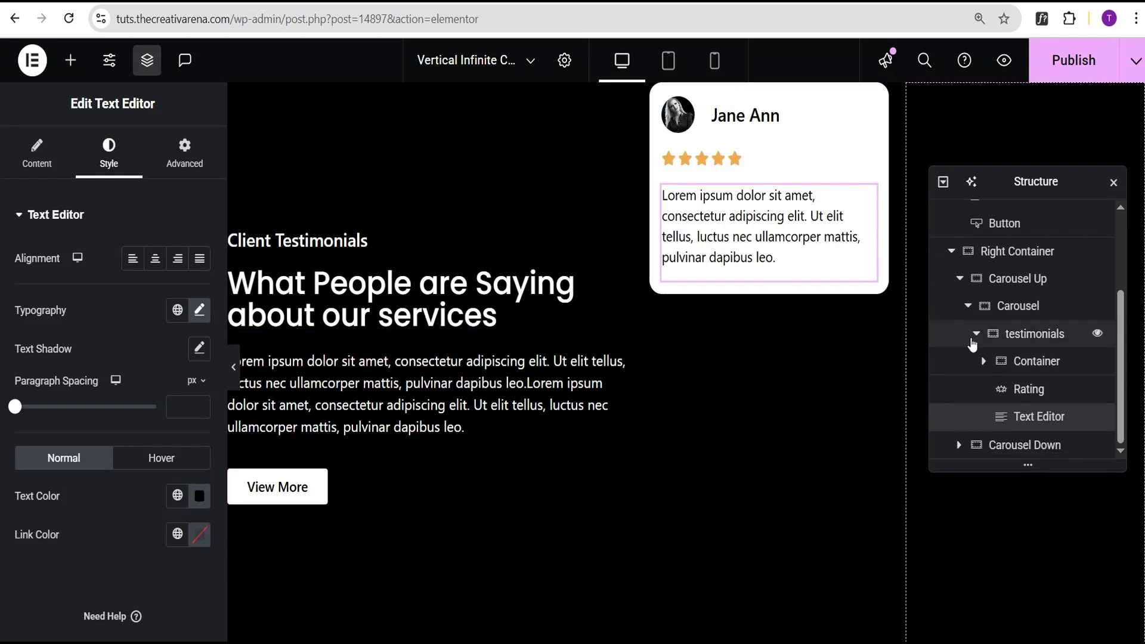
{"action": "left_click", "coordinate": [974, 332]}
{"action": "left_click", "coordinate": [1036, 421]}
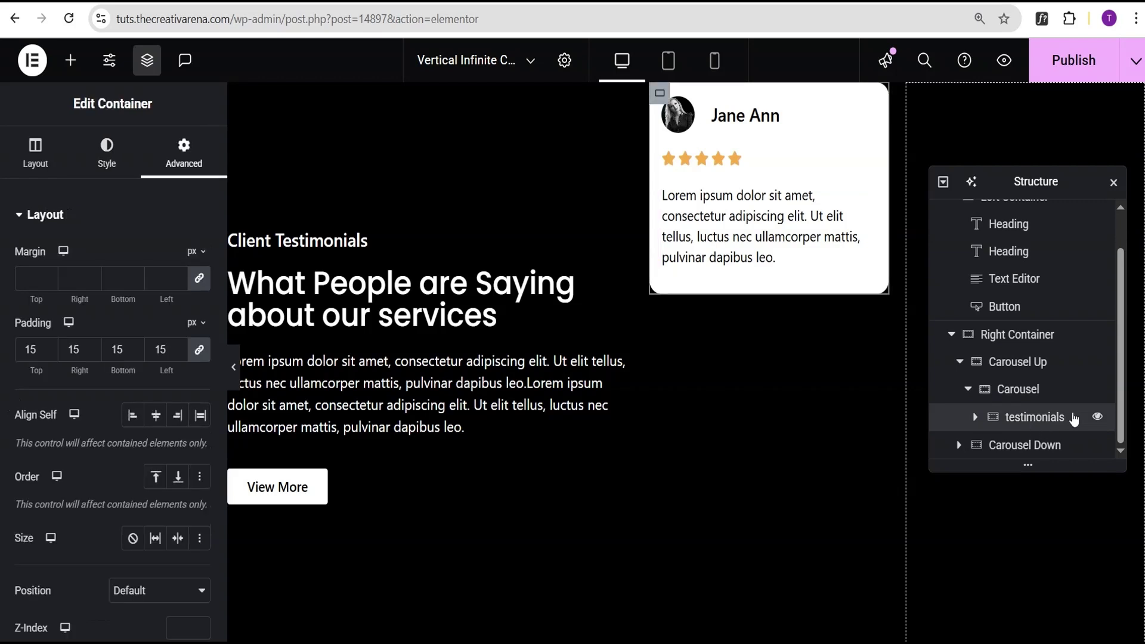
{"action": "right_click", "coordinate": [1074, 421]}
{"action": "left_click", "coordinate": [989, 212]}
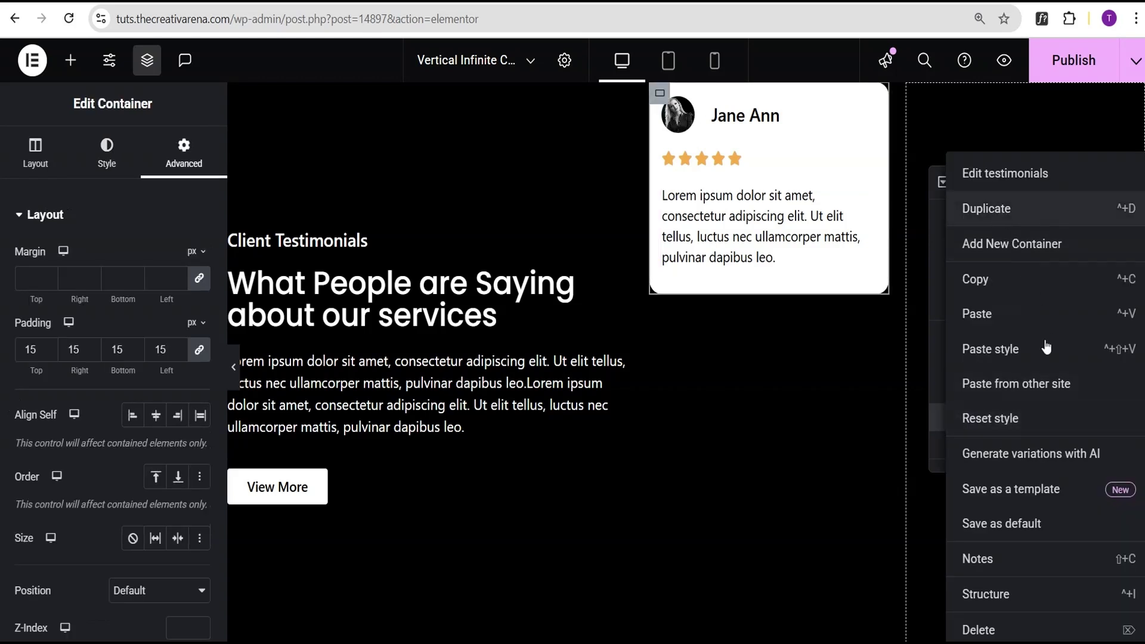
{"action": "right_click", "coordinate": [1083, 442]}
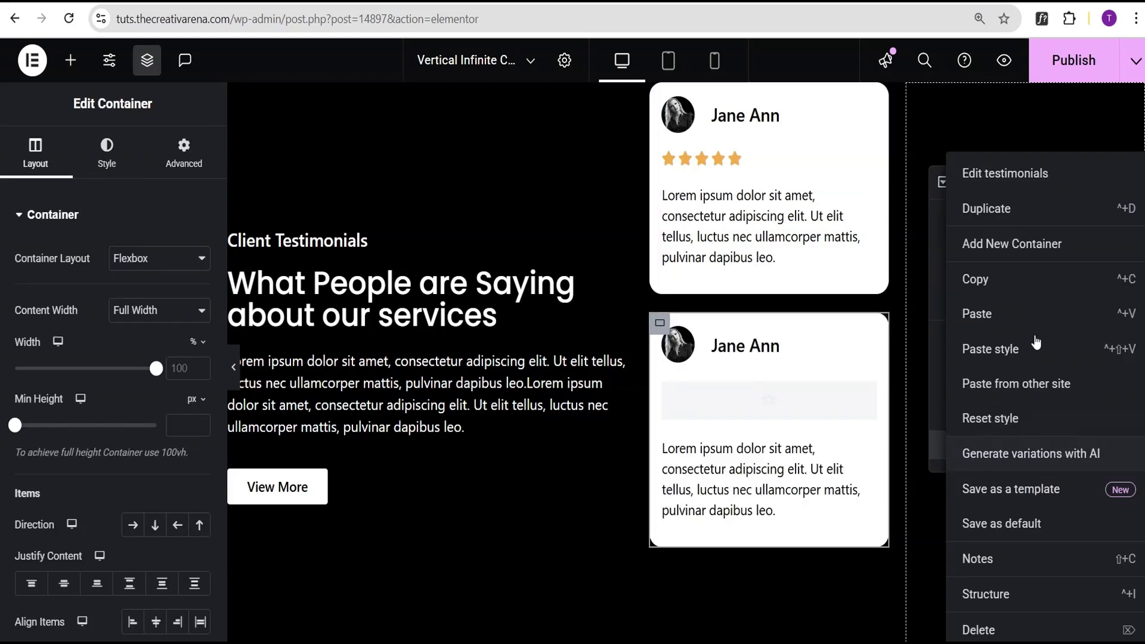
{"action": "left_click", "coordinate": [997, 211]}
{"action": "scroll", "coordinate": [1037, 447], "scroll_direction": "down", "scroll_amount": 2}
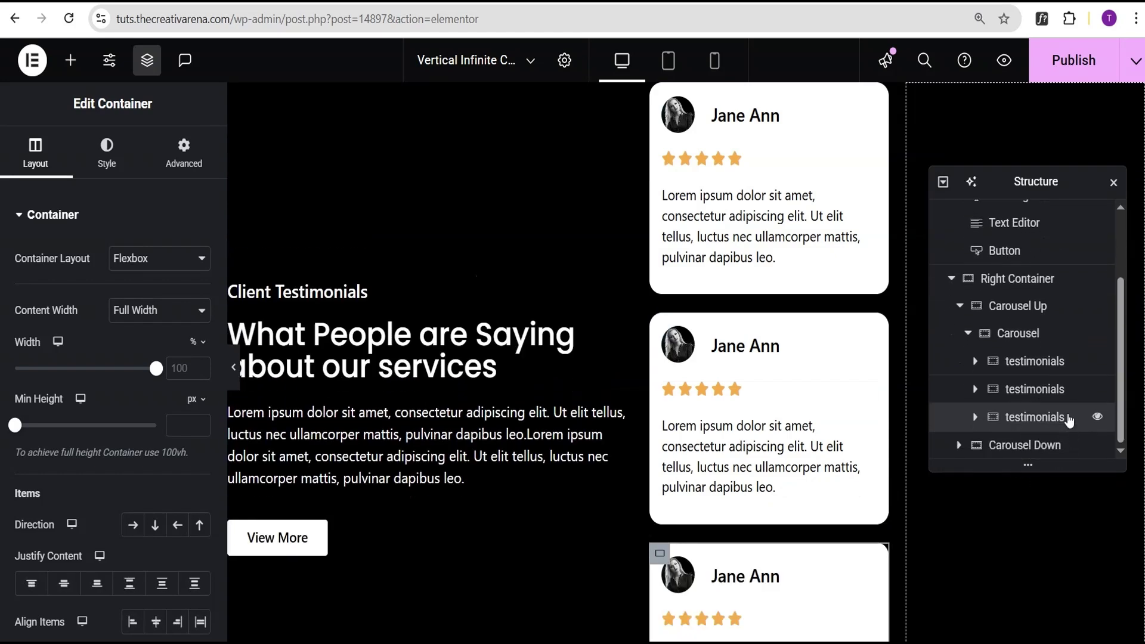
{"action": "right_click", "coordinate": [1072, 421]}
{"action": "left_click", "coordinate": [991, 211]}
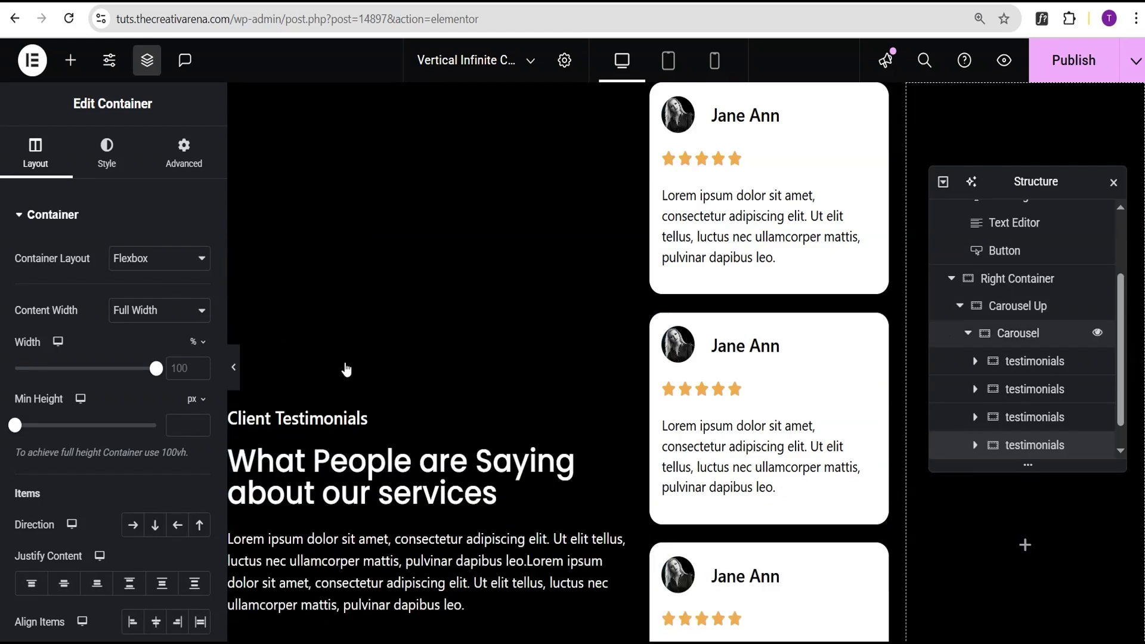
{"action": "left_click", "coordinate": [233, 366]}
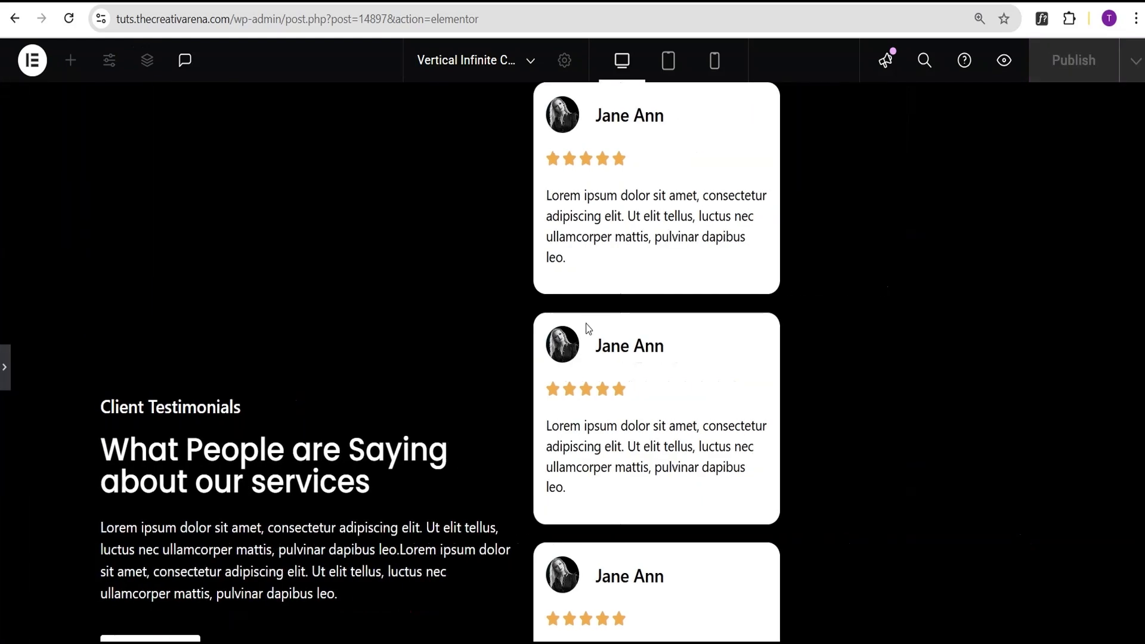
{"action": "scroll", "coordinate": [623, 325], "scroll_direction": "down", "scroll_amount": 4}
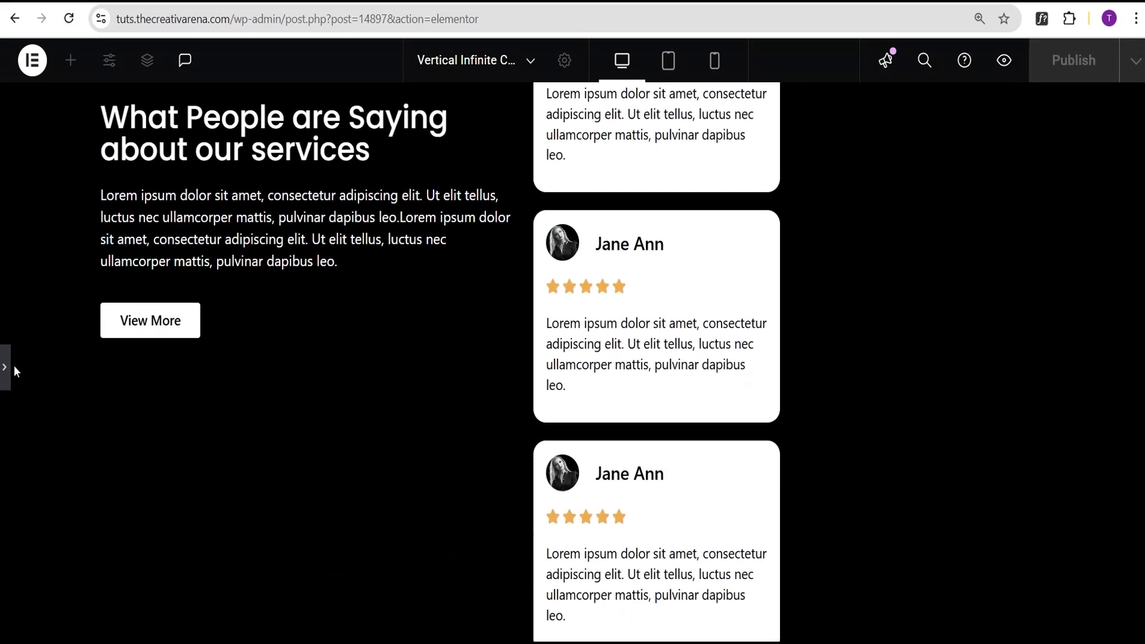
{"action": "left_click", "coordinate": [8, 374]}
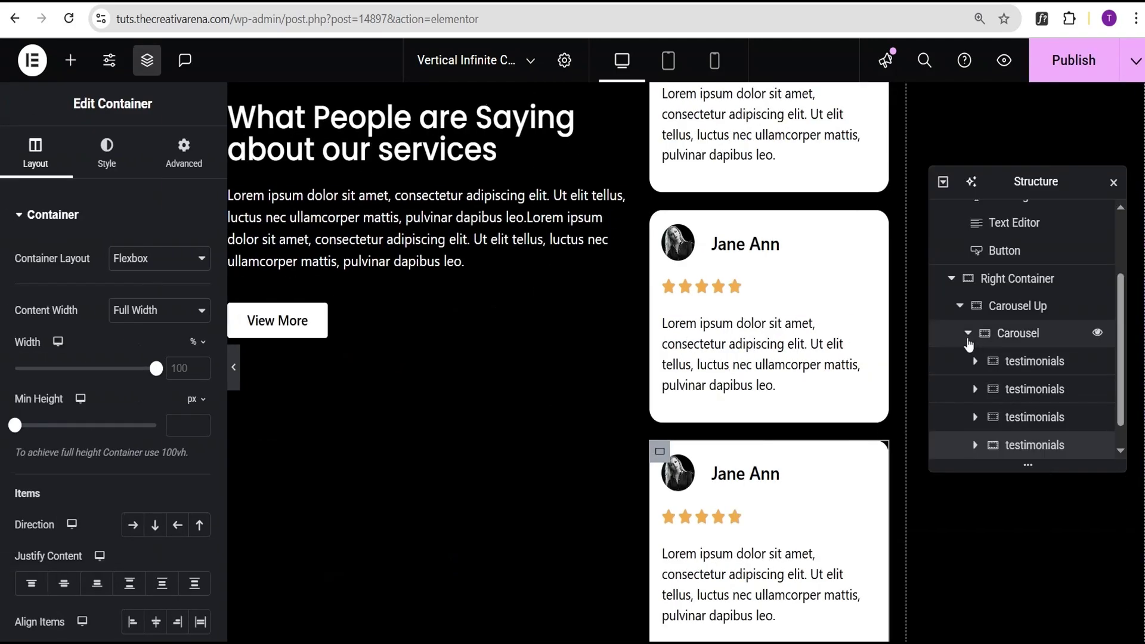
Switch to the code editor and copy the class name carousel-container-up from client testimonial carousel.html.
{"action": "left_click", "coordinate": [967, 334]}
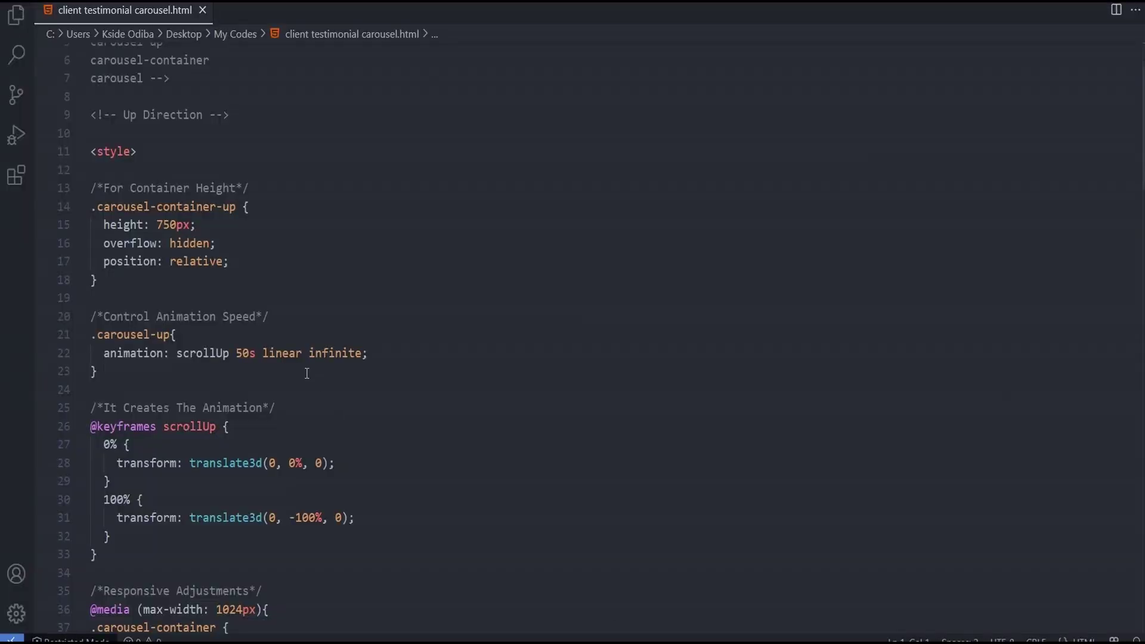
{"action": "scroll", "coordinate": [308, 373], "scroll_direction": "up", "scroll_amount": 3}
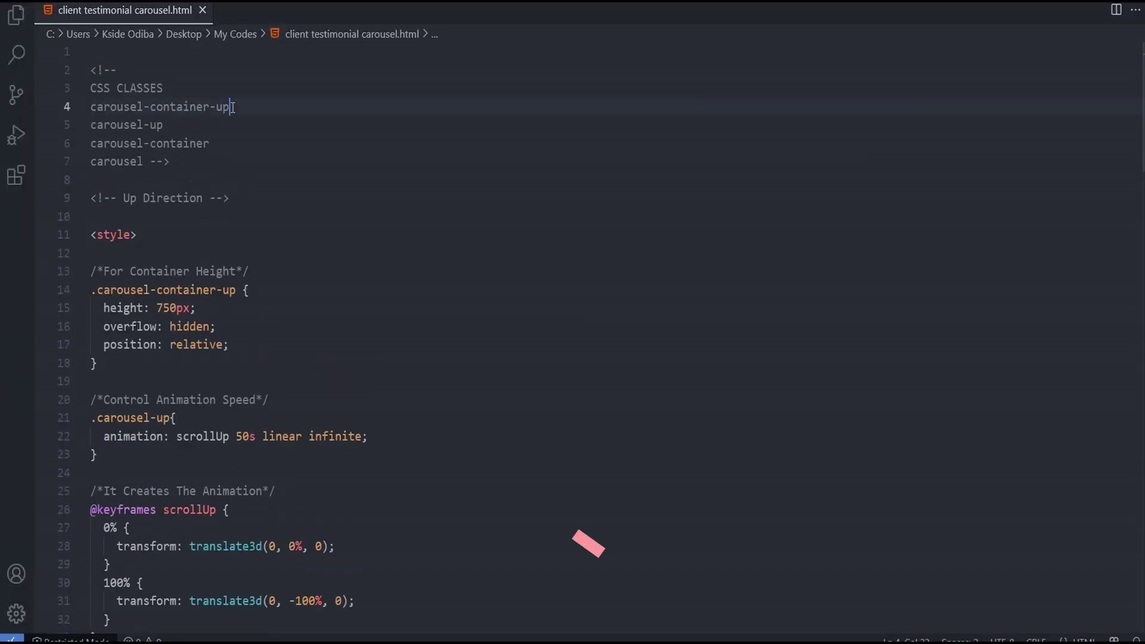
{"action": "left_click_drag", "start_coordinate": [233, 108], "coordinate": [98, 107]}
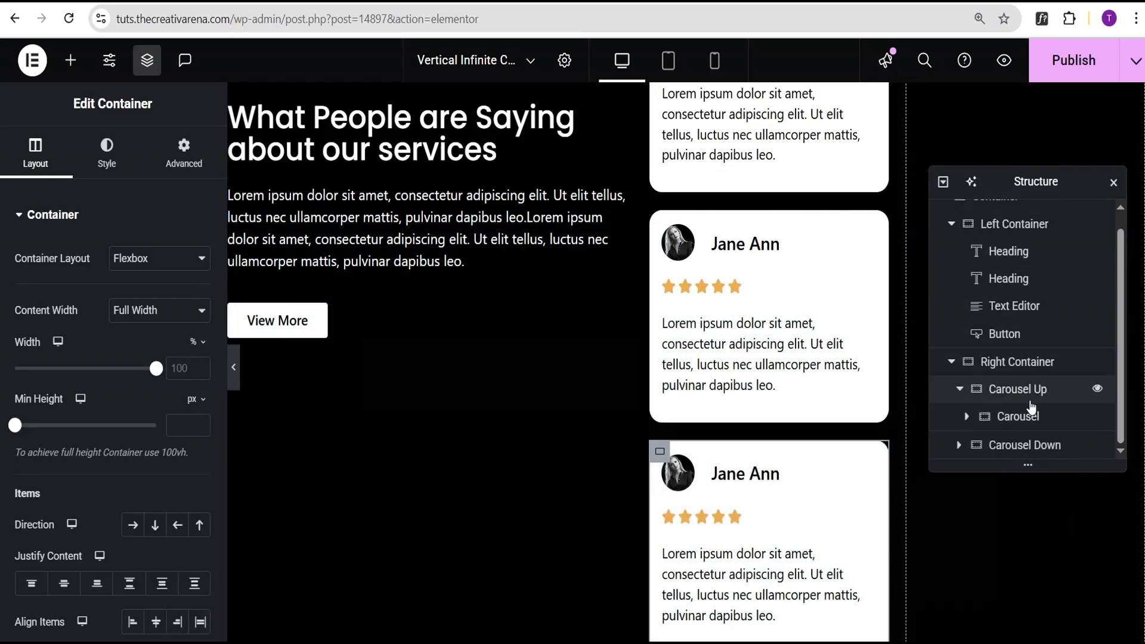
Assign the copied class carousel-container-up as the CSS class of the Carousel Up container in Elementor.
{"action": "left_click", "coordinate": [1026, 393]}
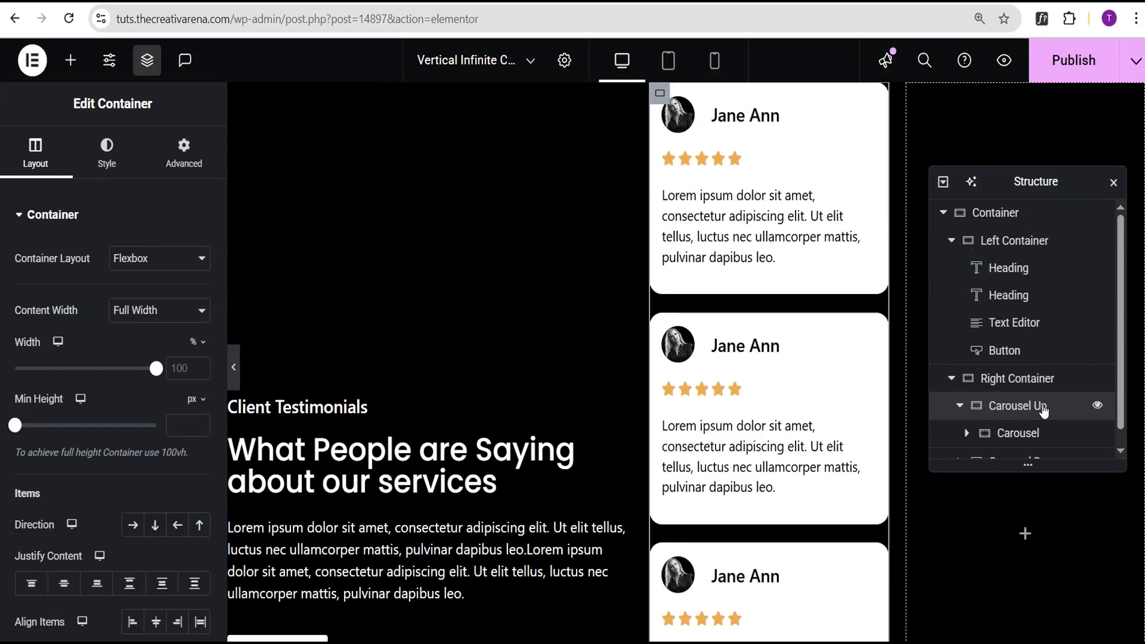
{"action": "left_click", "coordinate": [183, 156]}
{"action": "scroll", "coordinate": [178, 321], "scroll_direction": "down", "scroll_amount": 6}
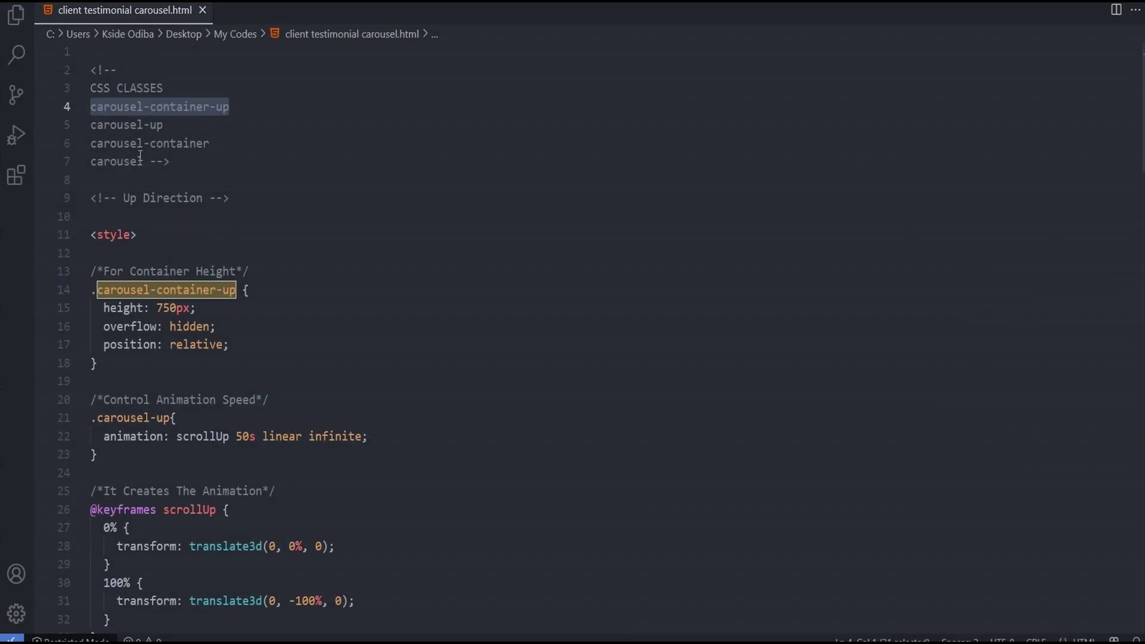
Copy the class name carousel-up from the code file and assign it as the CSS class of the Carousel container inside Carousel Up.
{"action": "left_click_drag", "start_coordinate": [165, 127], "coordinate": [158, 125]}
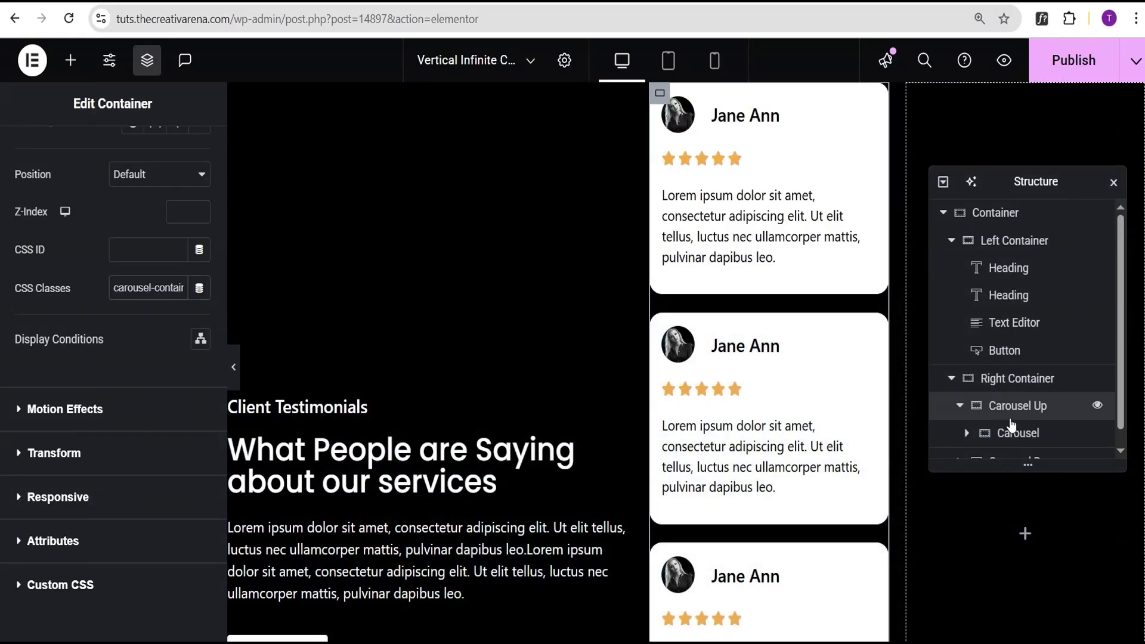
{"action": "scroll", "coordinate": [1021, 421], "scroll_direction": "down", "scroll_amount": 1}
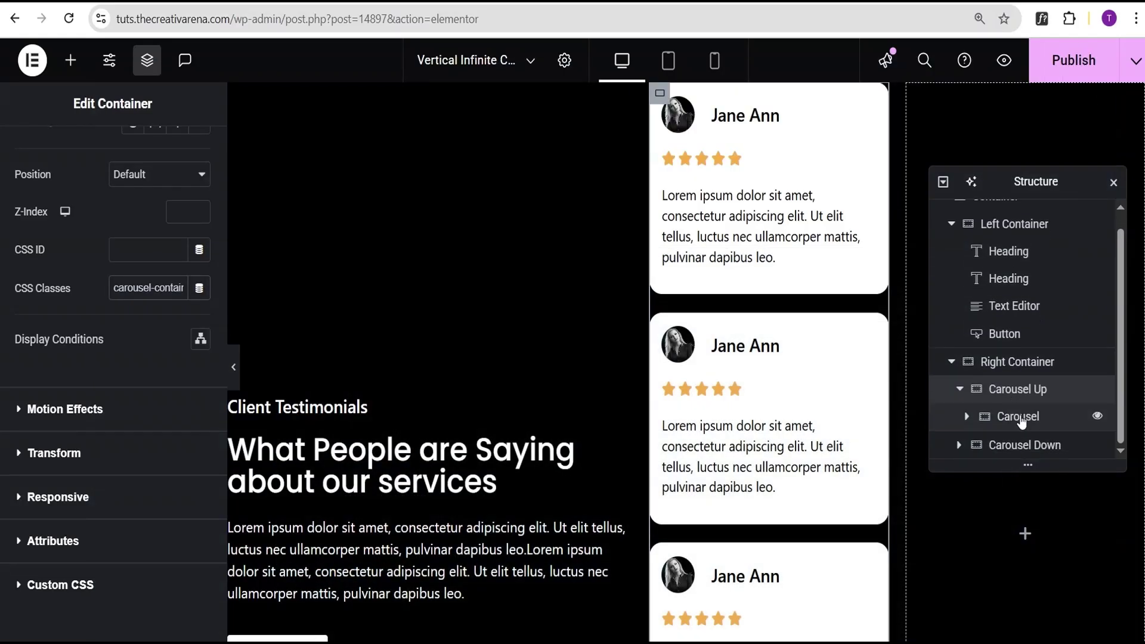
{"action": "left_click", "coordinate": [1029, 421]}
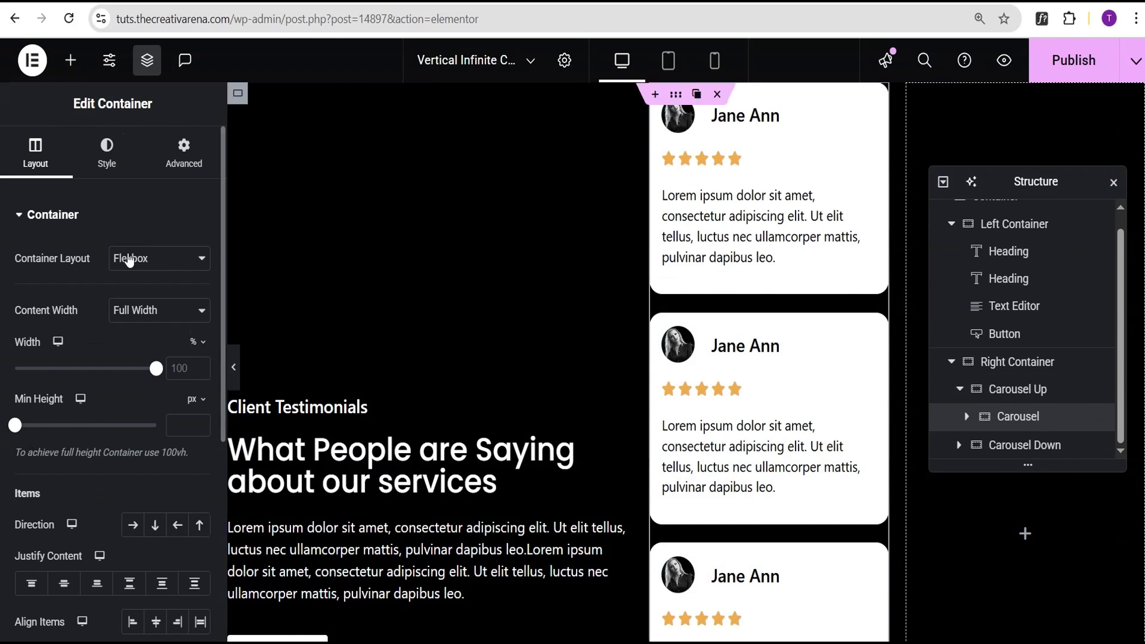
{"action": "left_click", "coordinate": [177, 168]}
{"action": "scroll", "coordinate": [182, 295], "scroll_direction": "down", "scroll_amount": 6}
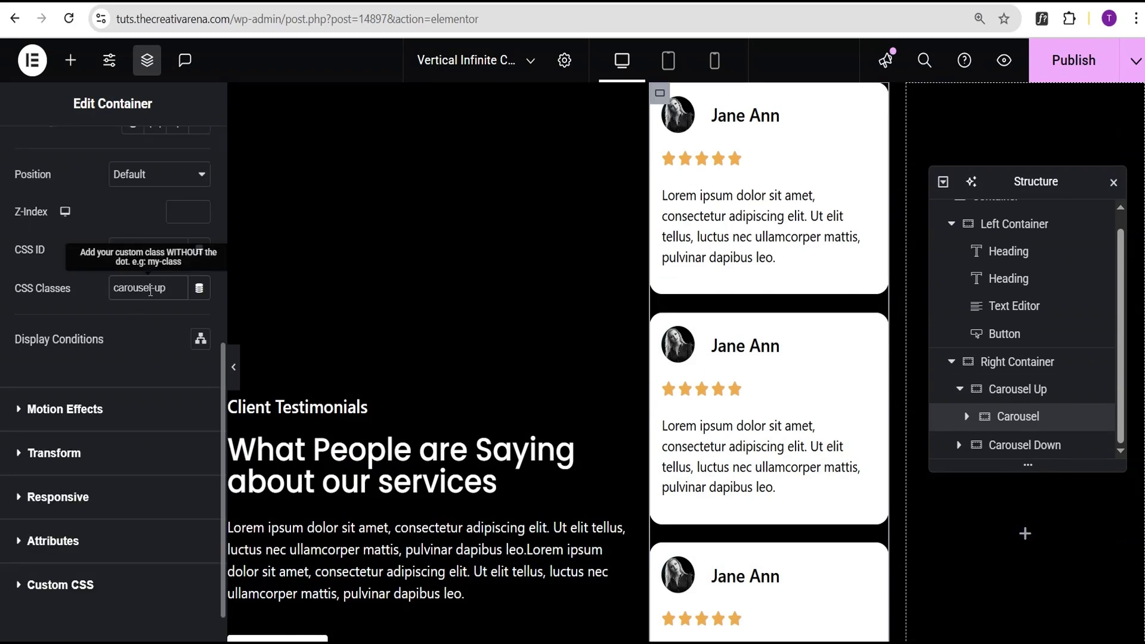
Search the widgets for html and add an HTML widget at the end of the Left Container, below the View More button.
{"action": "scroll", "coordinate": [829, 256], "scroll_direction": "down", "scroll_amount": 5}
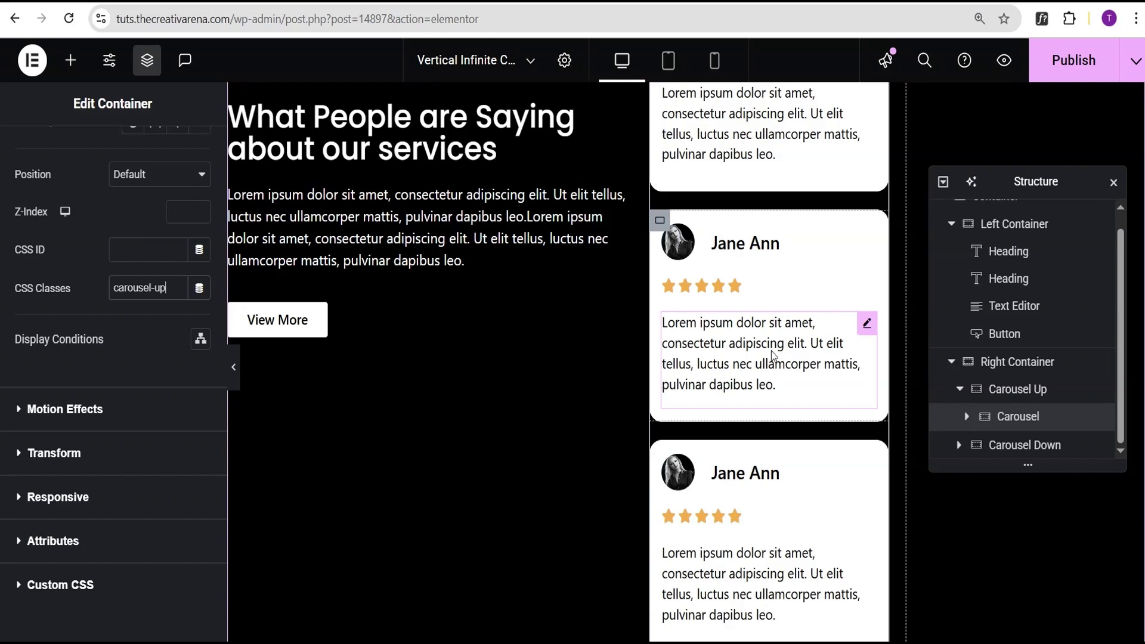
{"action": "scroll", "coordinate": [244, 237], "scroll_direction": "down", "scroll_amount": 1}
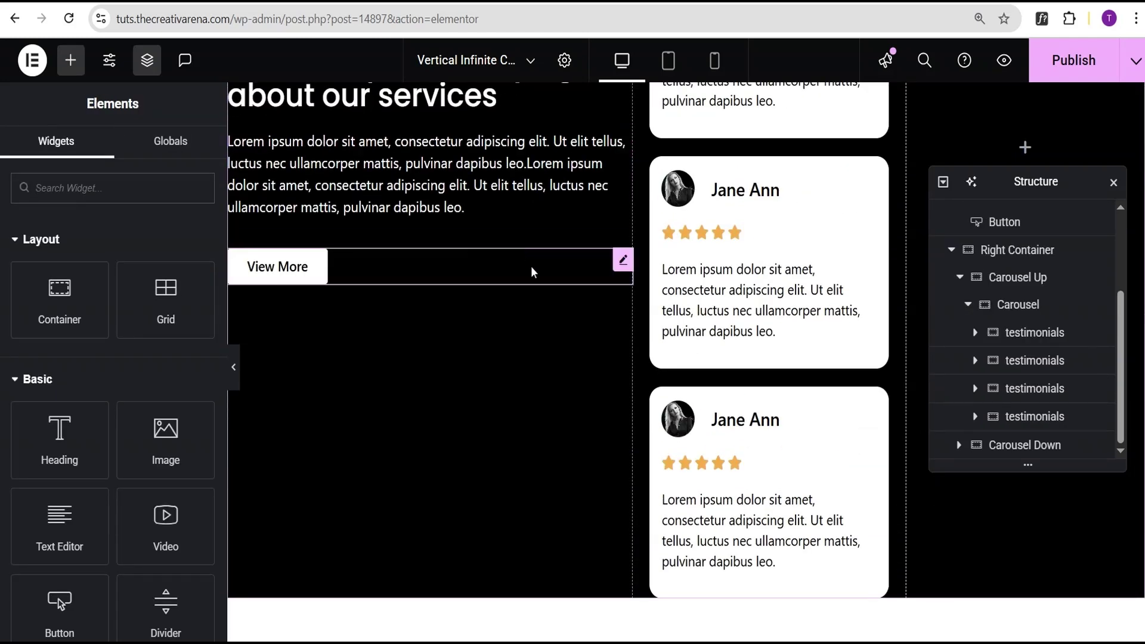
{"action": "left_click", "coordinate": [951, 250]}
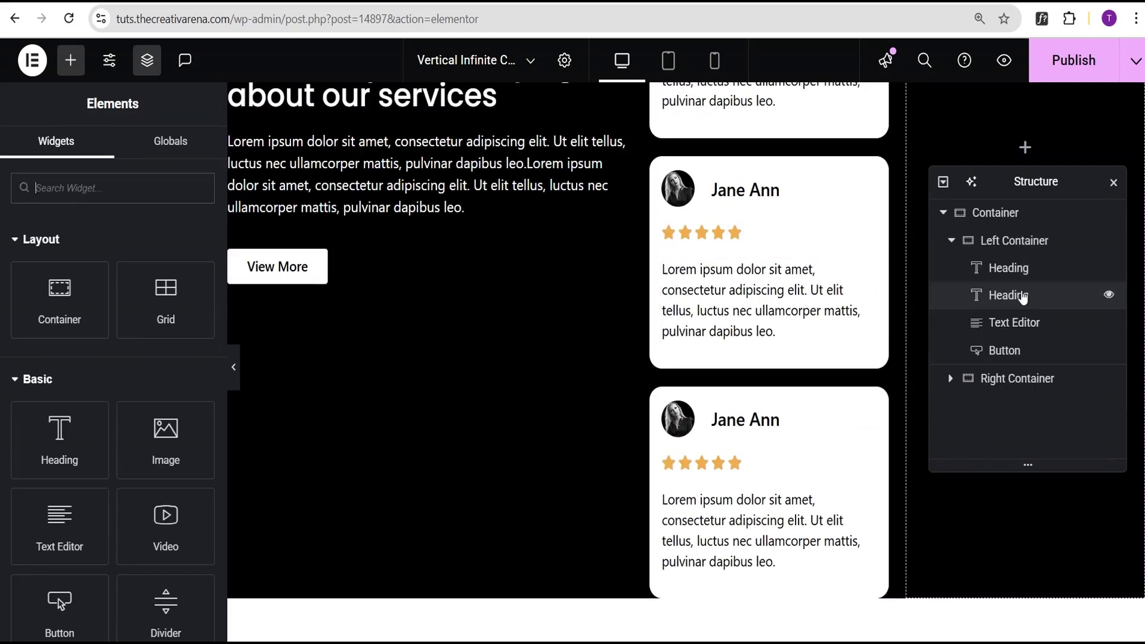
{"action": "left_click", "coordinate": [989, 241]}
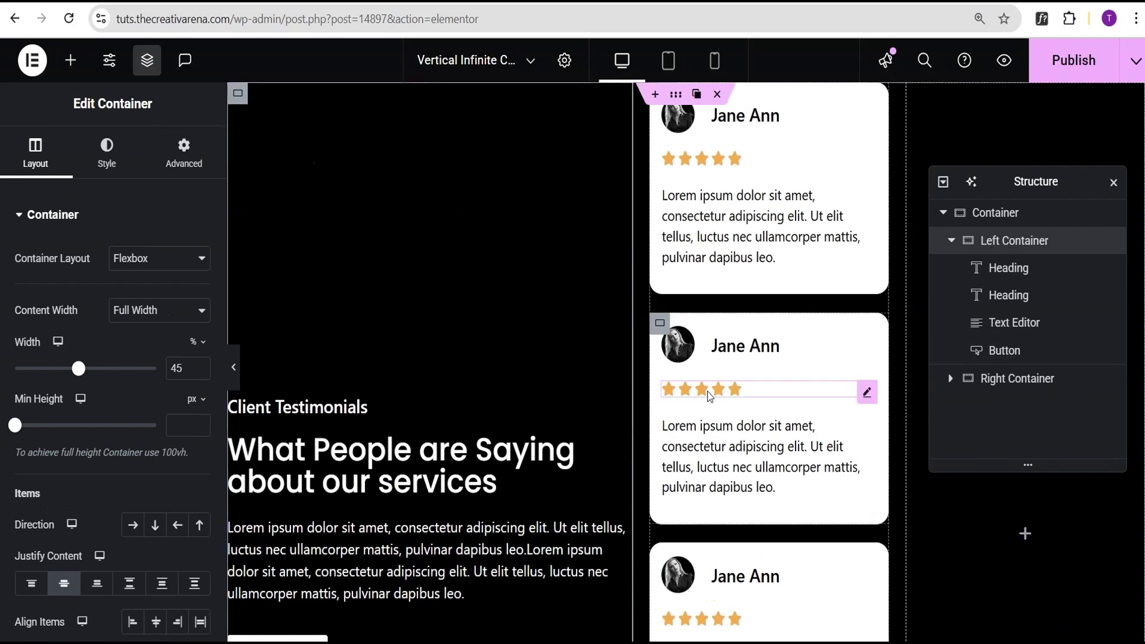
{"action": "left_click", "coordinate": [71, 61]}
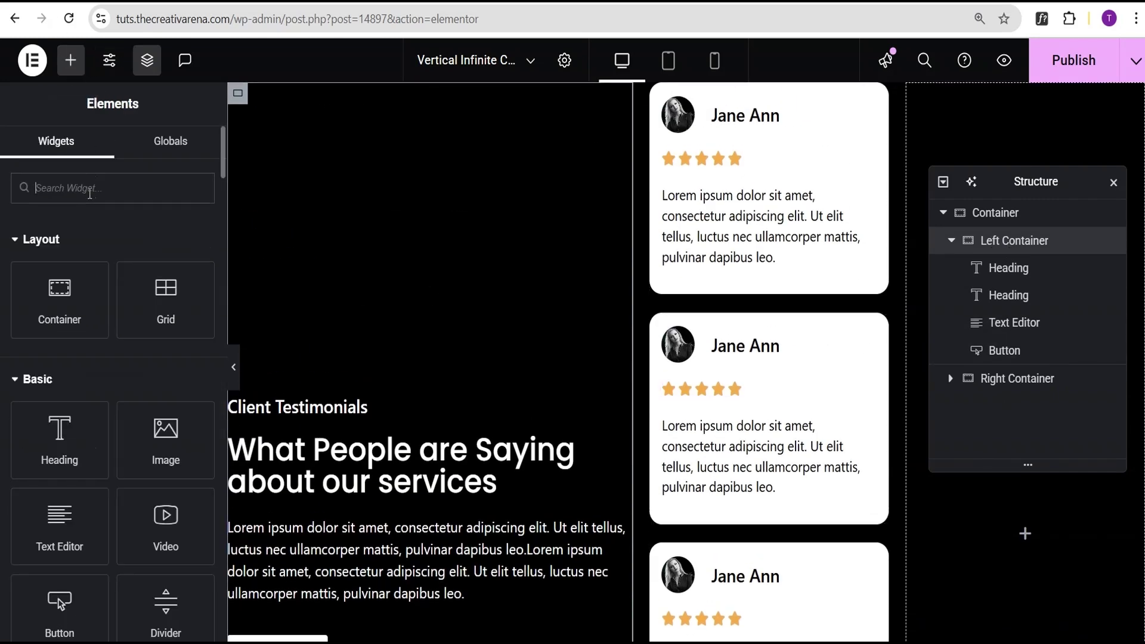
{"action": "type", "text": "html"}
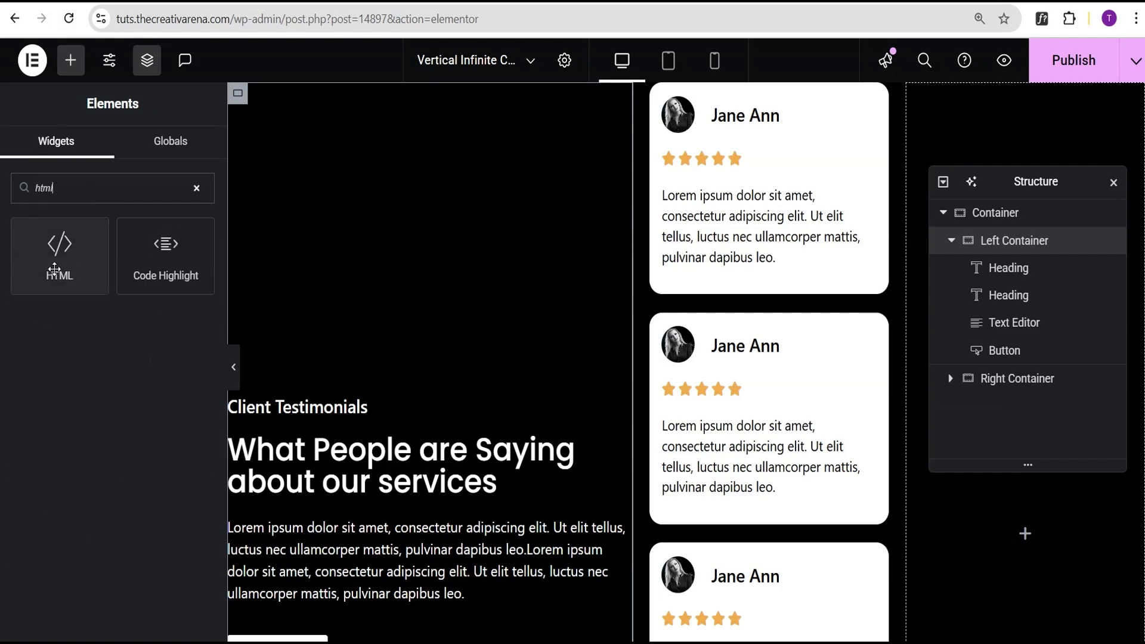
{"action": "left_click_drag", "start_coordinate": [54, 270], "coordinate": [431, 374]}
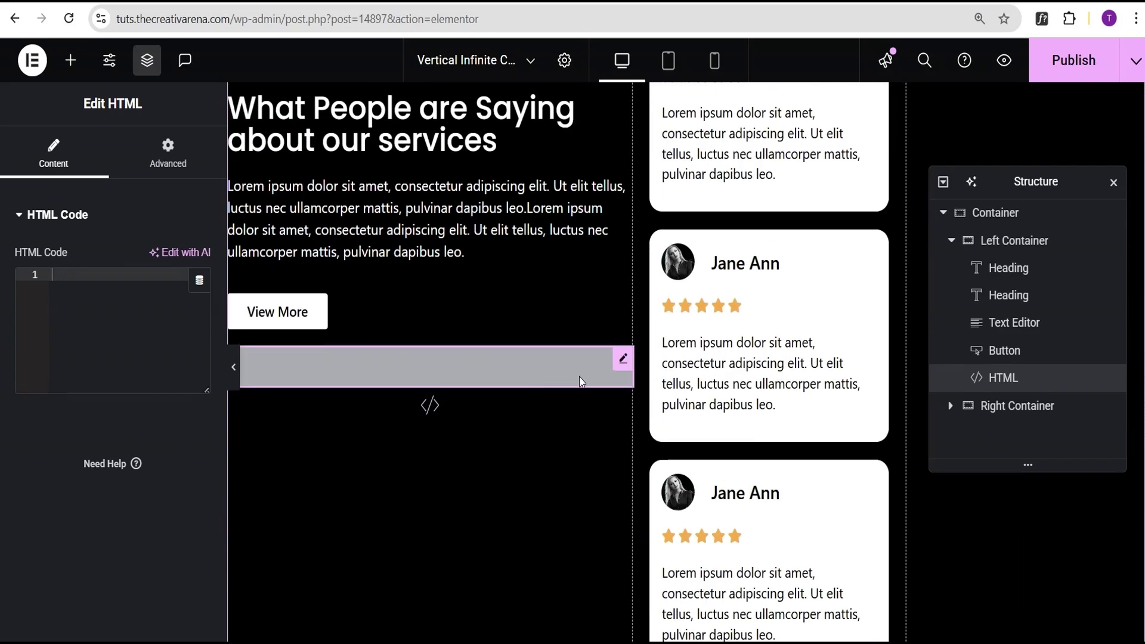
{"action": "left_click", "coordinate": [167, 145]}
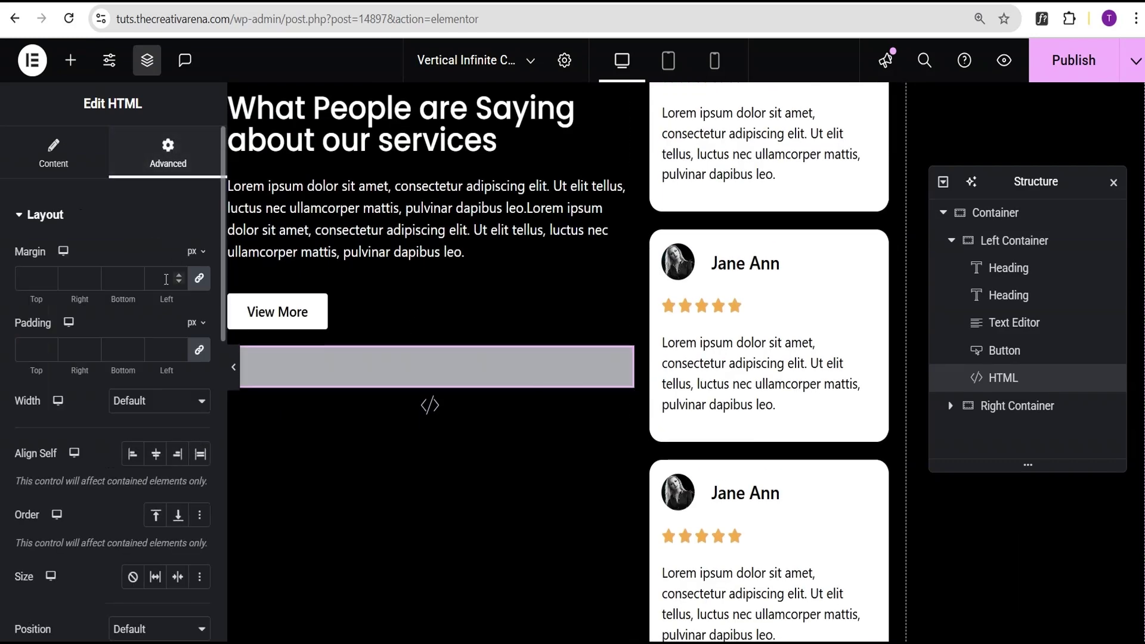
{"action": "scroll", "coordinate": [141, 511], "scroll_direction": "down", "scroll_amount": 10}
{"action": "left_click", "coordinate": [101, 609]}
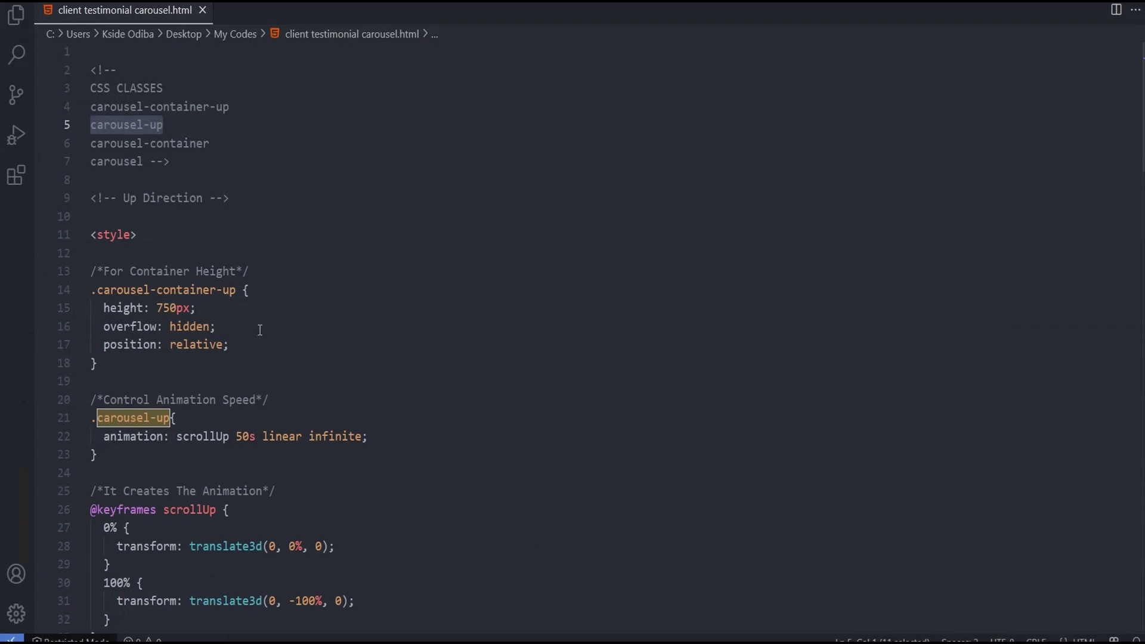
Switch to the code editor and copy the whole Up Direction style block from client testimonial carousel.html, including both style tags.
{"action": "scroll", "coordinate": [283, 301], "scroll_direction": "down", "scroll_amount": 2}
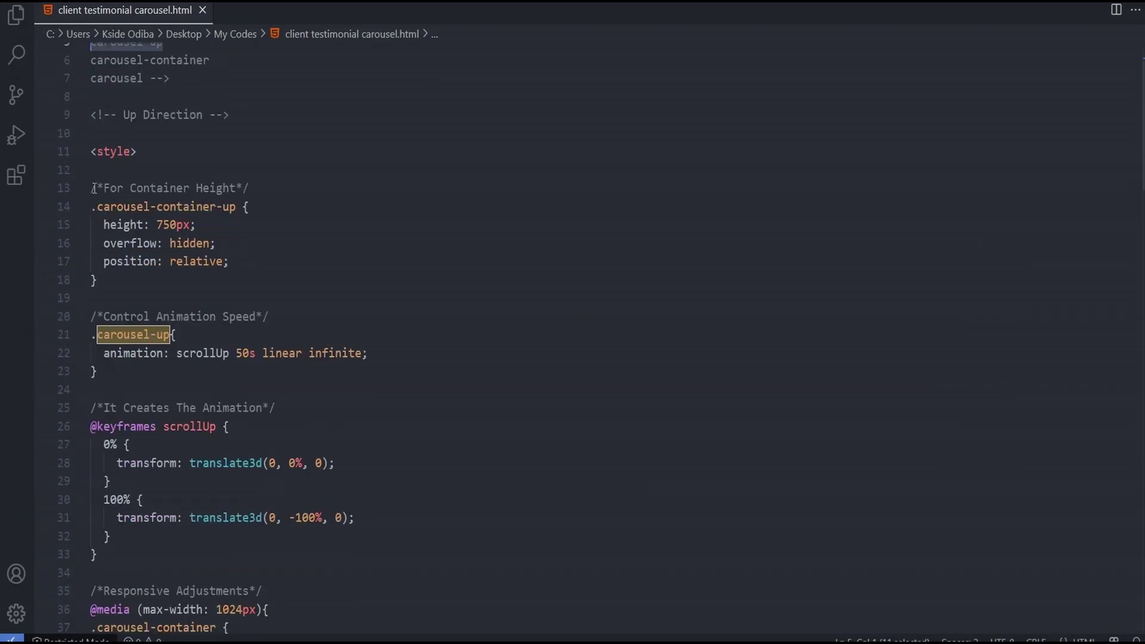
{"action": "left_click_drag", "start_coordinate": [94, 188], "coordinate": [101, 247]}
{"action": "left_click", "coordinate": [133, 152]}
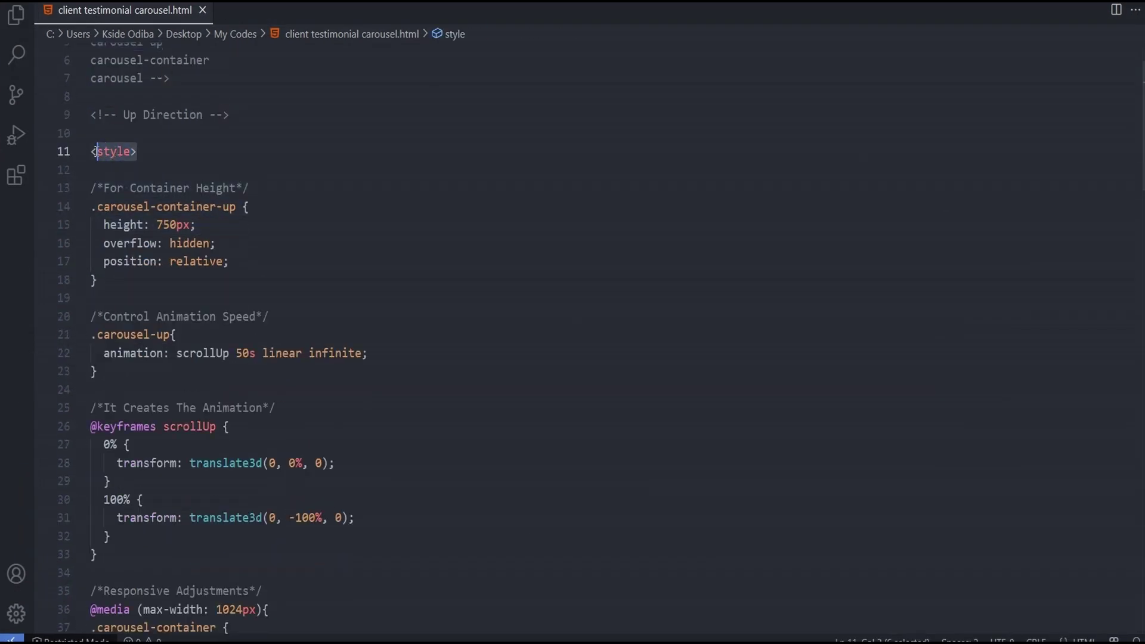
{"action": "left_click_drag", "start_coordinate": [94, 207], "coordinate": [132, 467]}
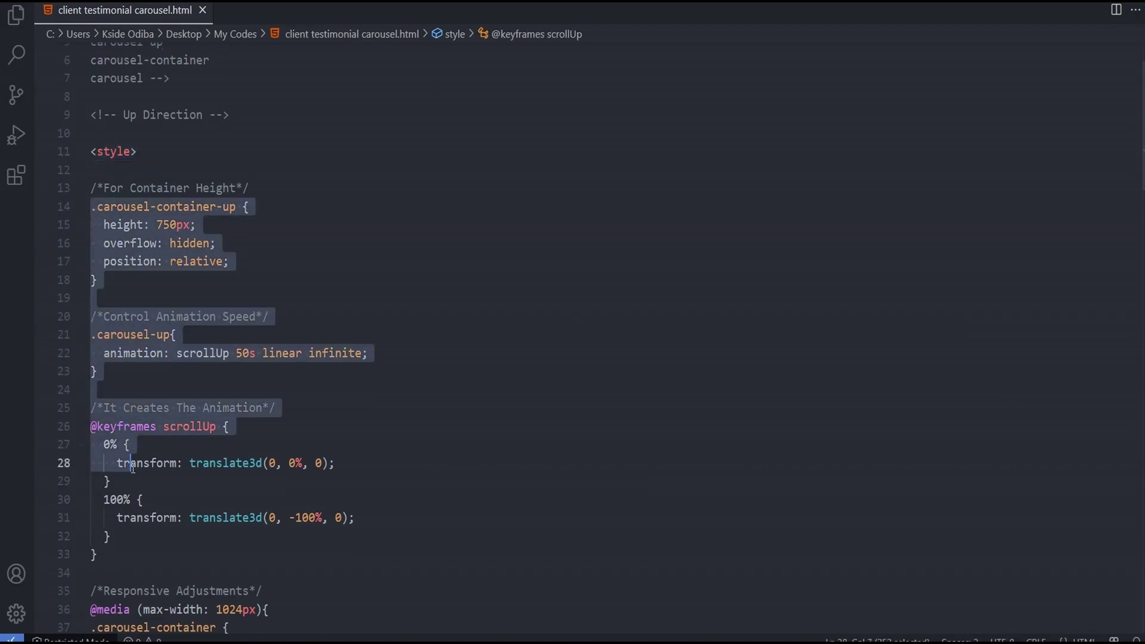
{"action": "left_click_drag", "start_coordinate": [91, 151], "coordinate": [155, 184]}
{"action": "scroll", "coordinate": [155, 266], "scroll_direction": "down", "scroll_amount": 6}
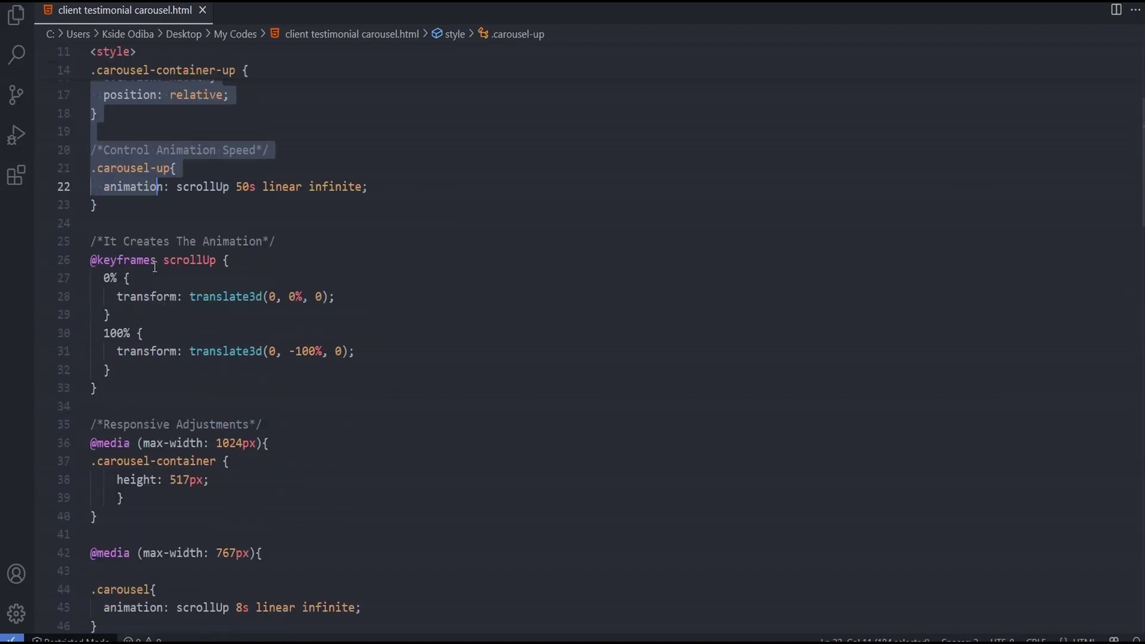
{"action": "scroll", "coordinate": [155, 266], "scroll_direction": "down", "scroll_amount": 6}
{"action": "left_click_drag", "start_coordinate": [155, 266], "coordinate": [159, 337]}
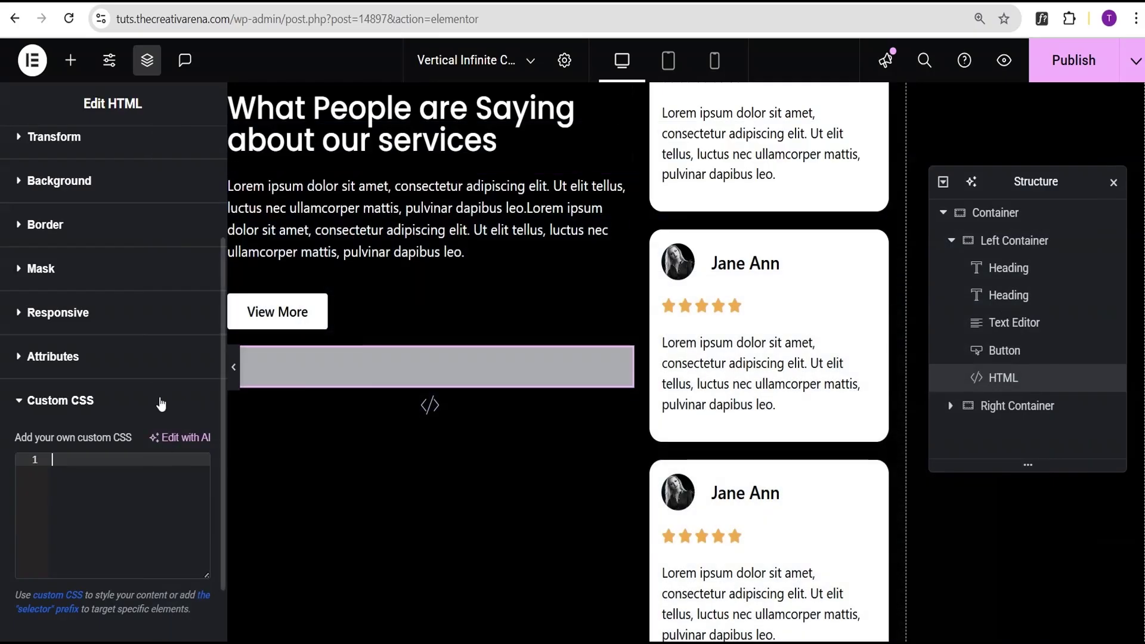
Paste the copied Up Direction style block into the HTML Code field of the HTML widget in Elementor.
{"action": "scroll", "coordinate": [102, 169], "scroll_direction": "up", "scroll_amount": 3}
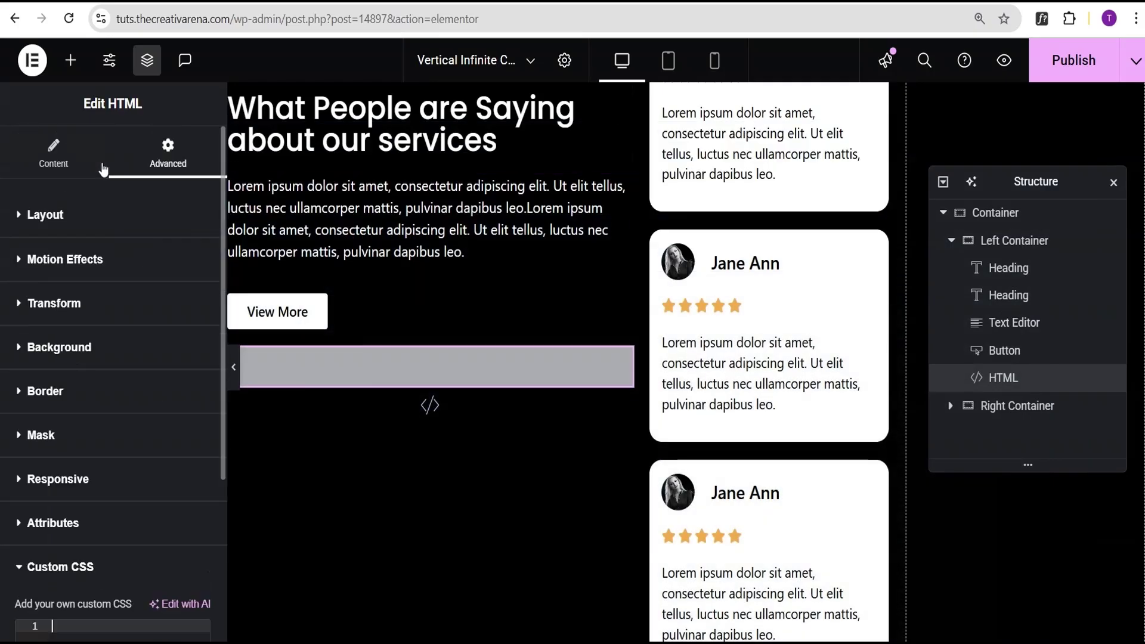
{"action": "left_click", "coordinate": [67, 165]}
{"action": "key", "text": "ctrl+v"}
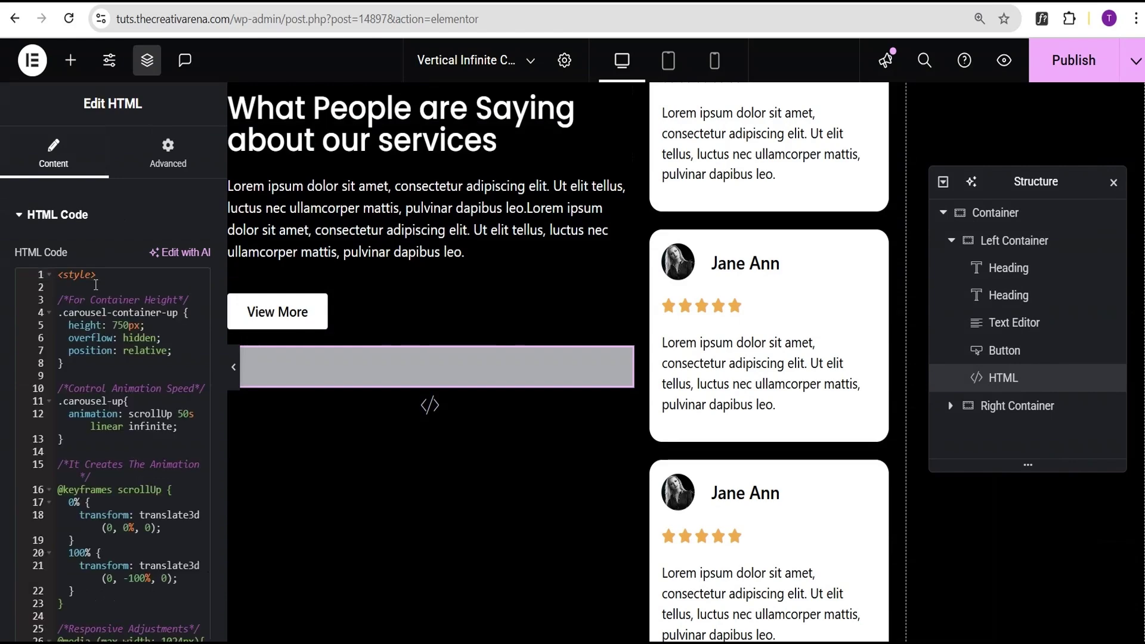
Examine the upward-scrolling testimonial cards on the canvas, including with the editing panels hidden, and restore the editing view.
{"action": "scroll", "coordinate": [589, 263], "scroll_direction": "up", "scroll_amount": 4}
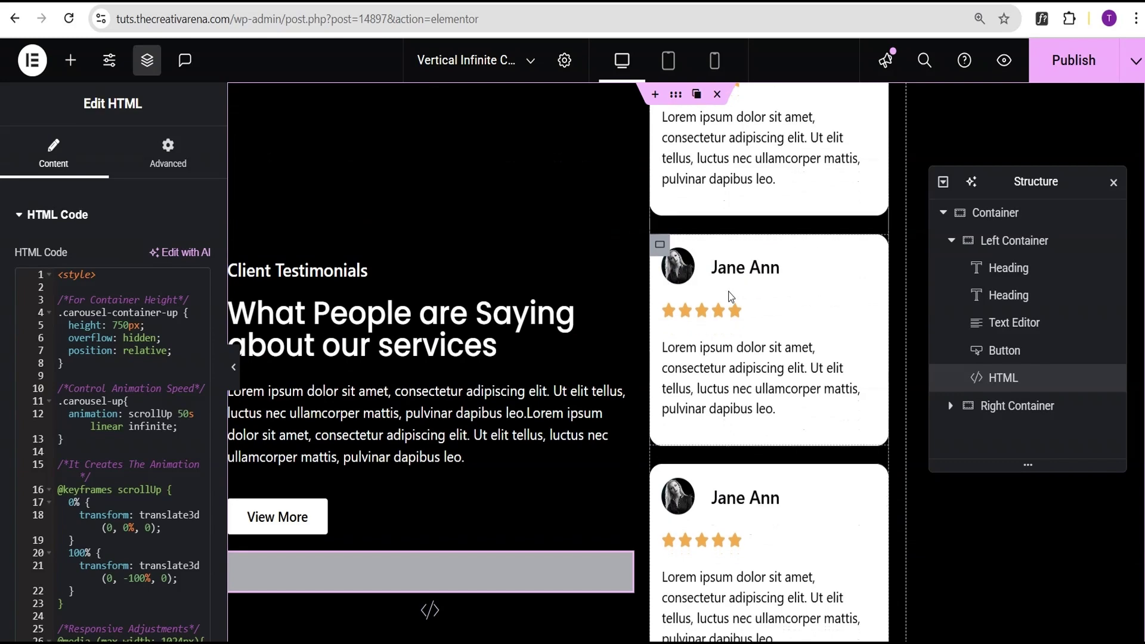
{"action": "scroll", "coordinate": [735, 292], "scroll_direction": "down", "scroll_amount": 5}
{"action": "scroll", "coordinate": [738, 289], "scroll_direction": "up", "scroll_amount": 4}
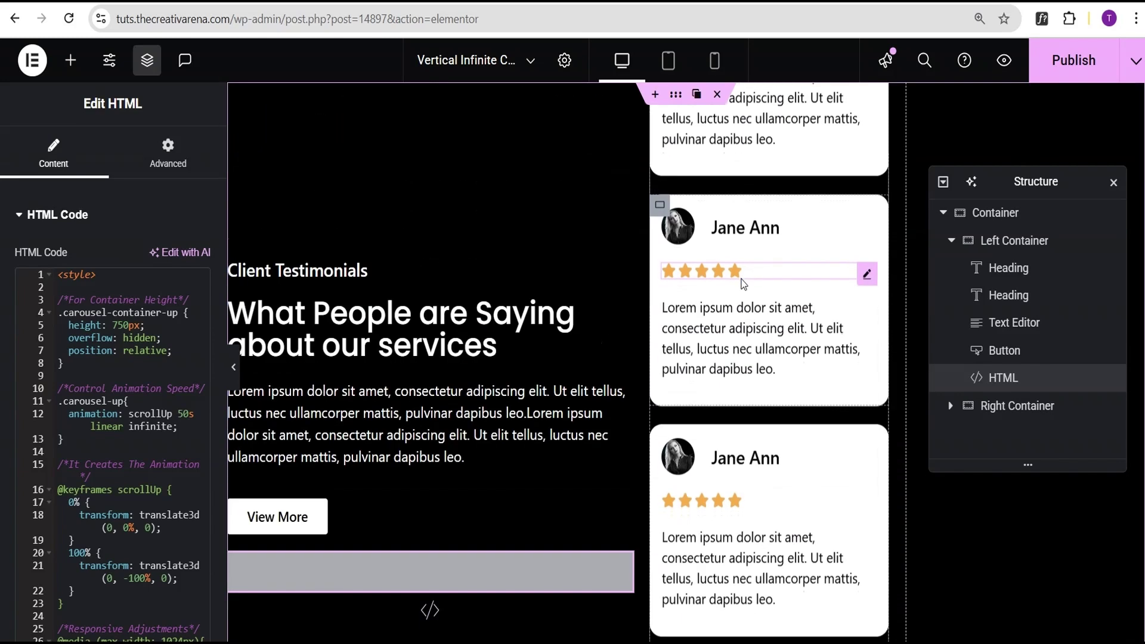
{"action": "left_click", "coordinate": [234, 370]}
{"action": "left_click", "coordinate": [234, 370]}
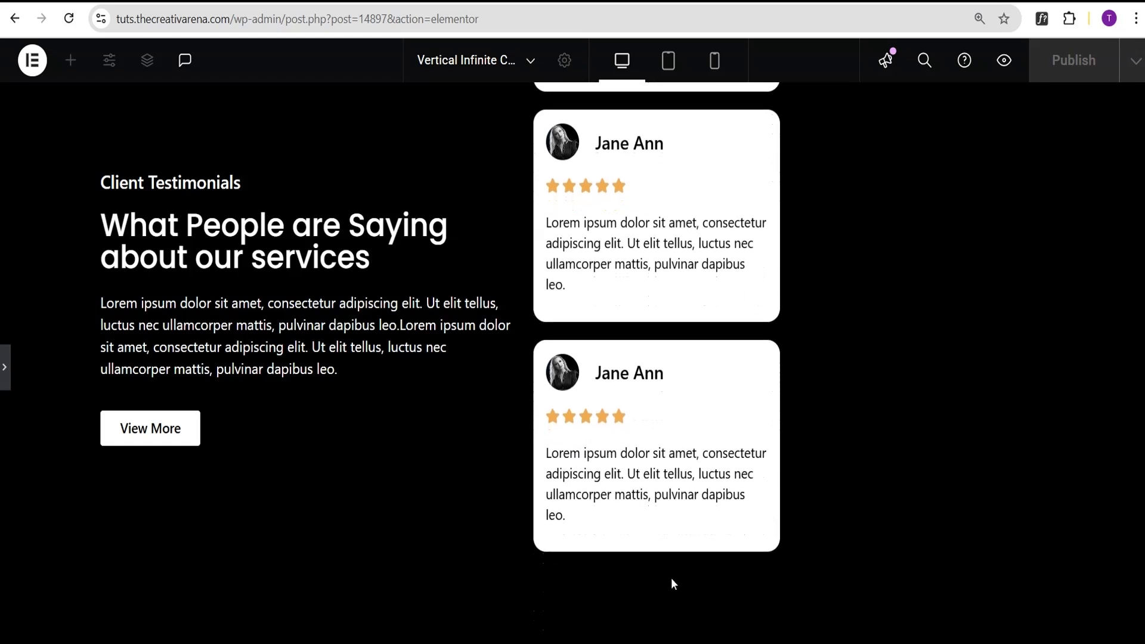
{"action": "left_click", "coordinate": [6, 369]}
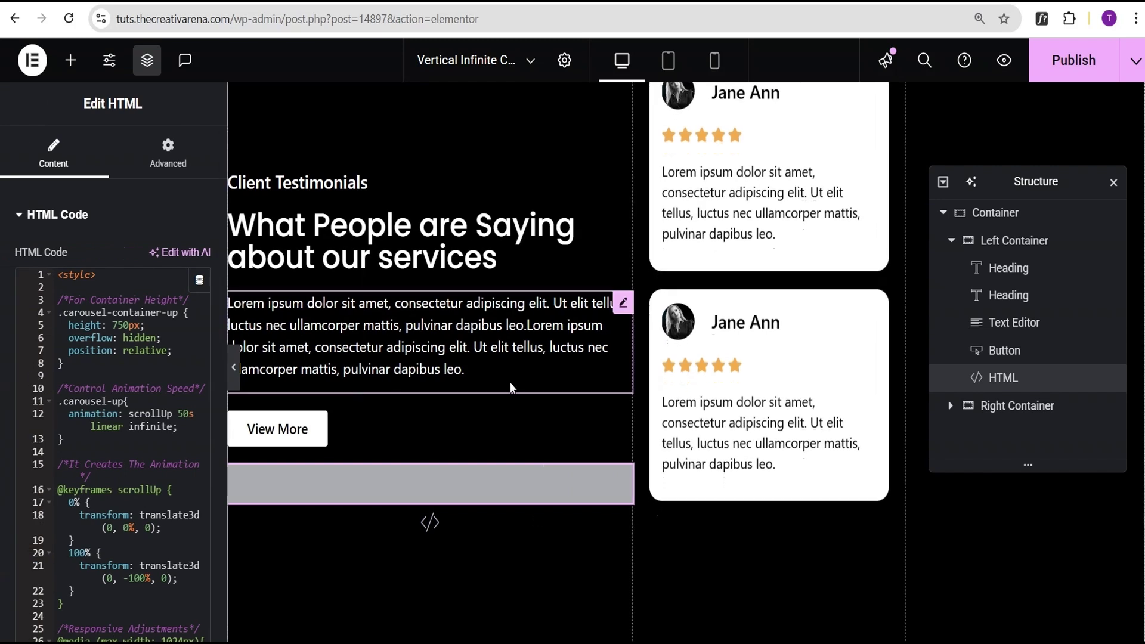
Duplicate the Carousel container twice inside Carousel Up, publish the page and preview the scrolling cards.
{"action": "left_click", "coordinate": [952, 241]}
{"action": "left_click", "coordinate": [950, 268]}
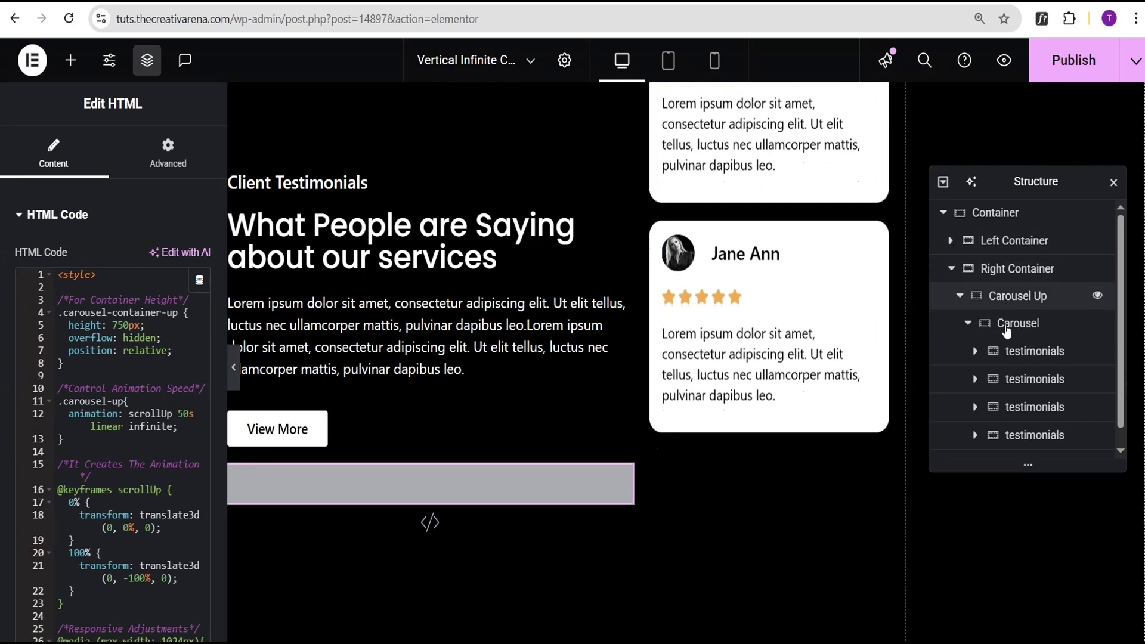
{"action": "left_click", "coordinate": [969, 324]}
{"action": "left_click", "coordinate": [1043, 331]}
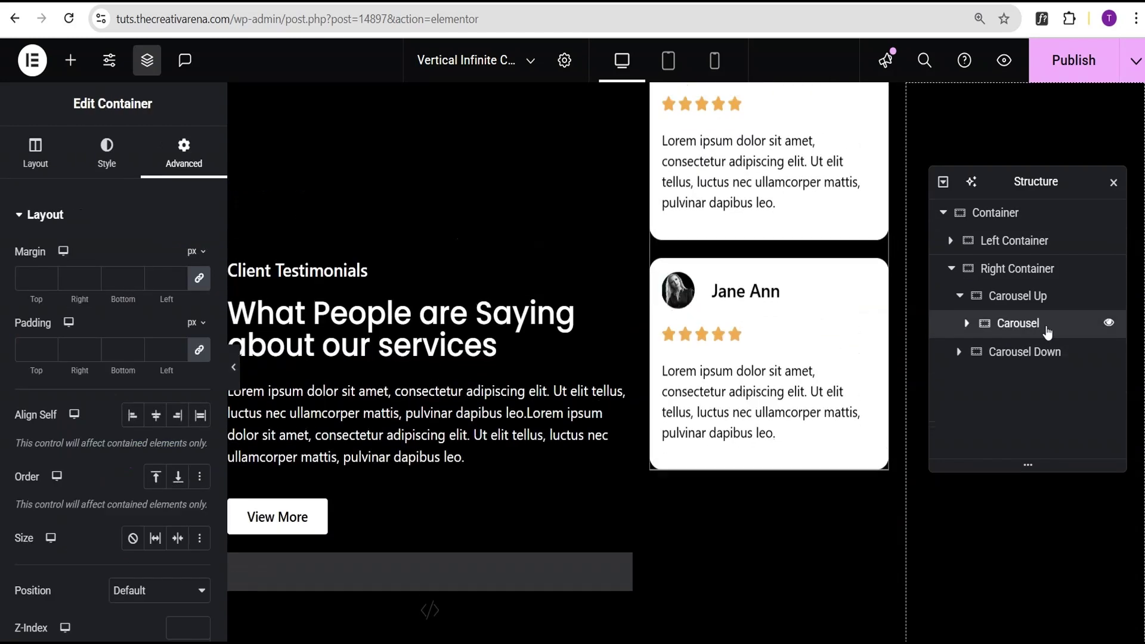
{"action": "right_click", "coordinate": [1046, 332]}
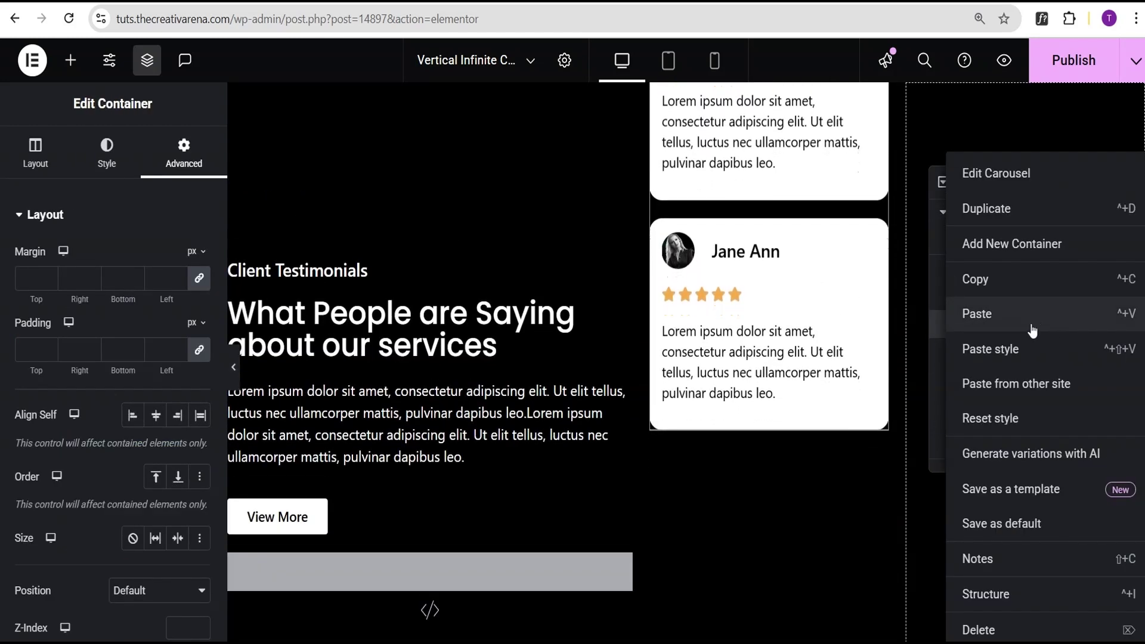
{"action": "left_click", "coordinate": [1002, 209]}
{"action": "right_click", "coordinate": [1062, 352]}
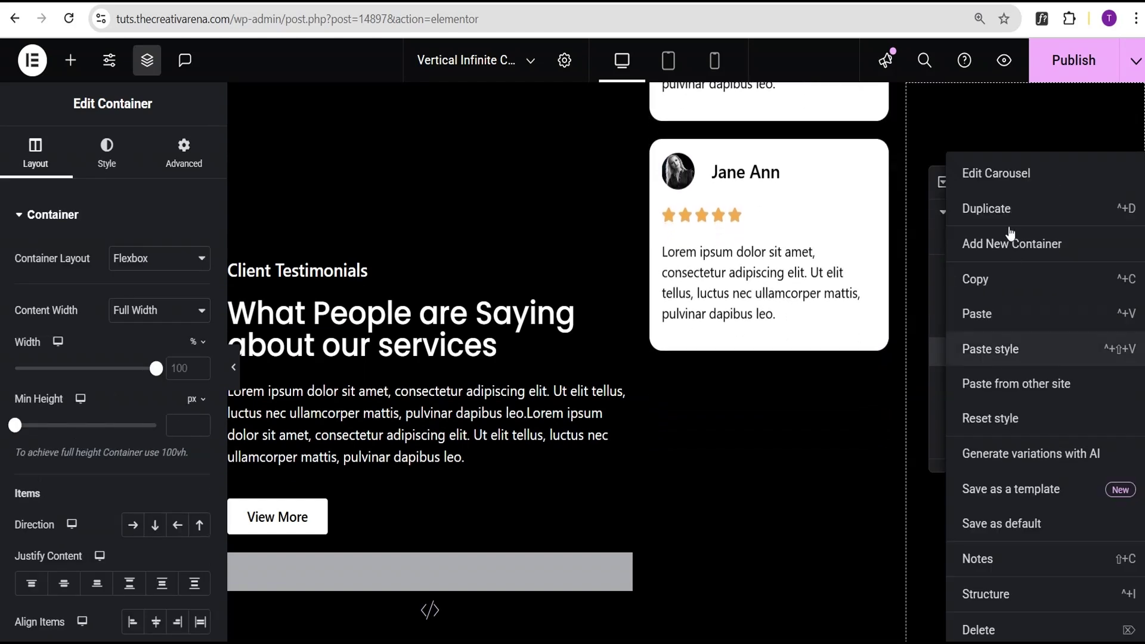
{"action": "left_click", "coordinate": [1005, 209]}
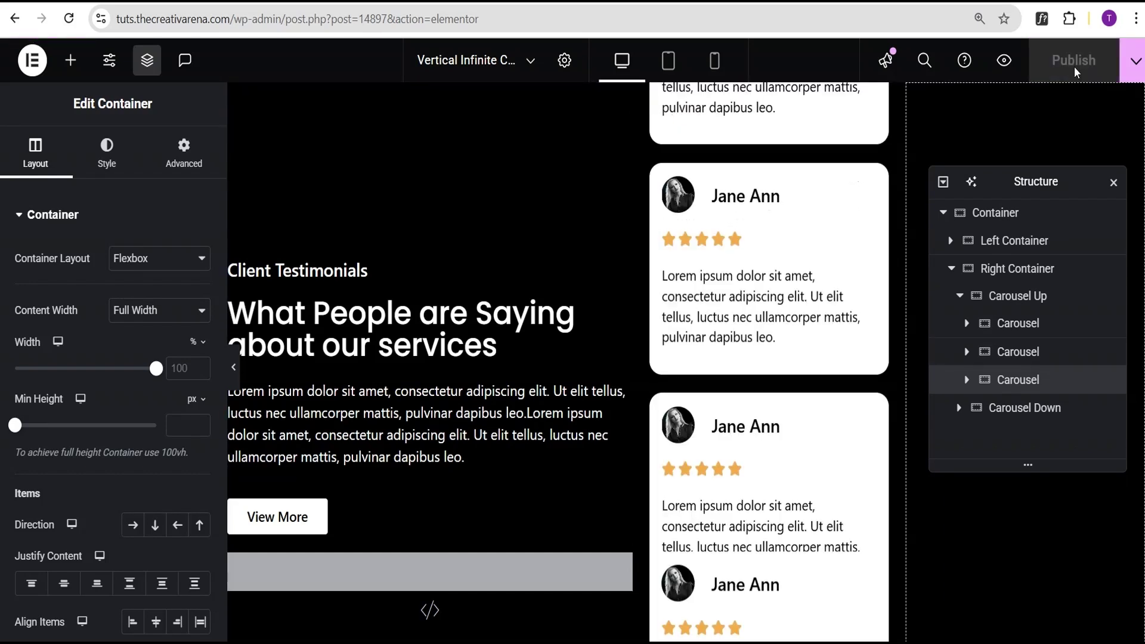
{"action": "left_click", "coordinate": [1004, 62]}
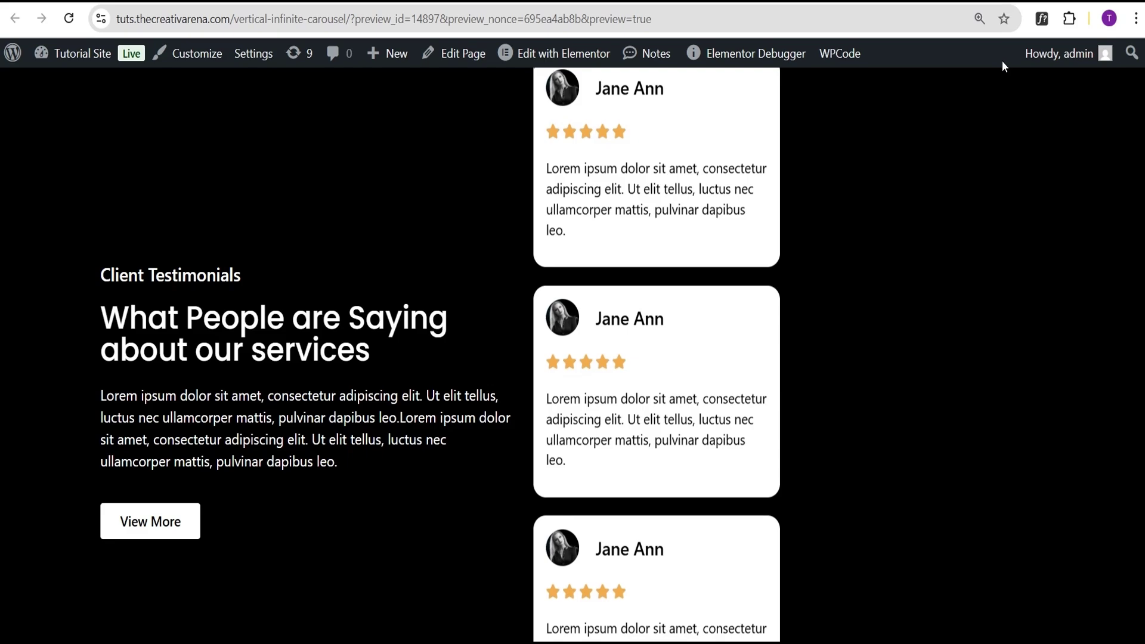
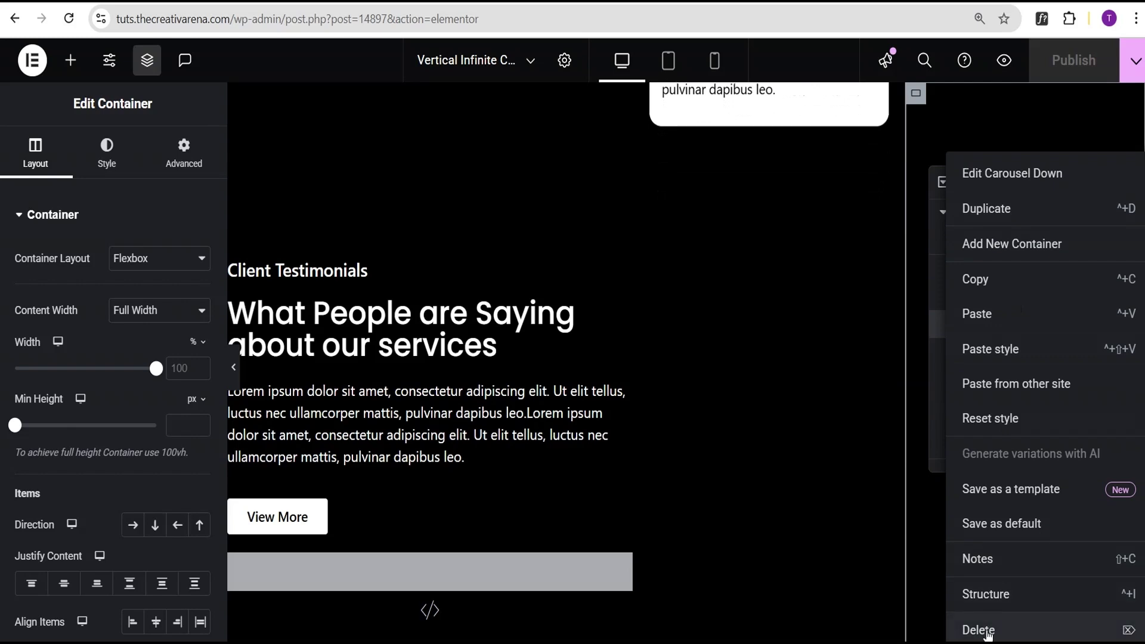
Delete the empty Carousel Down container and duplicate the Carousel Up container inside the Right Container.
{"action": "left_click", "coordinate": [987, 632]}
{"action": "left_click", "coordinate": [1015, 296]}
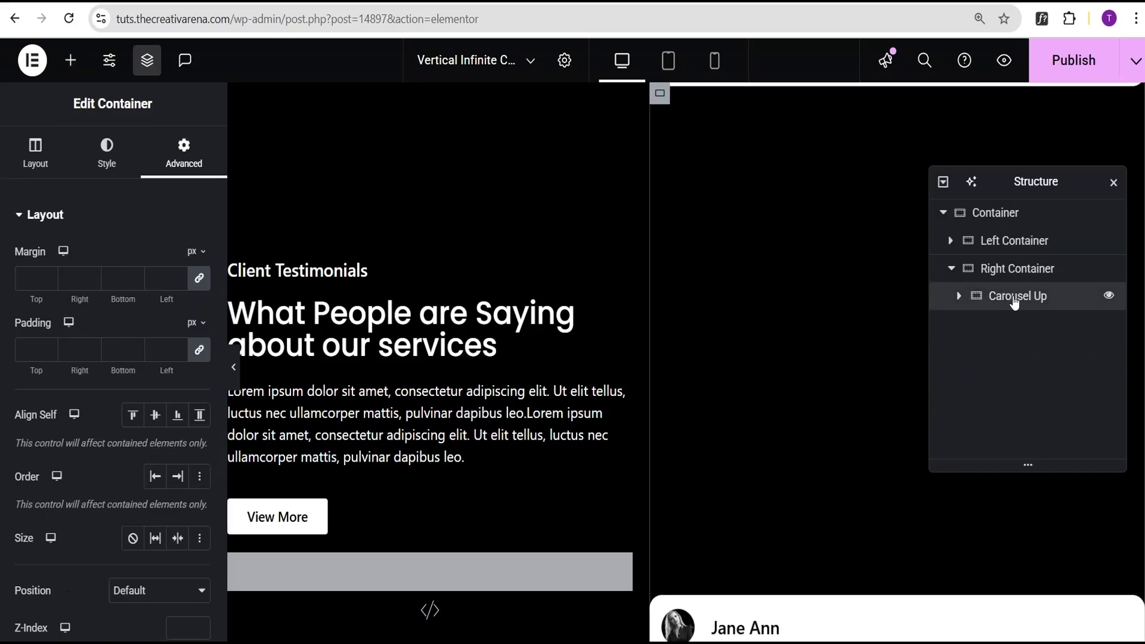
{"action": "right_click", "coordinate": [1014, 296]}
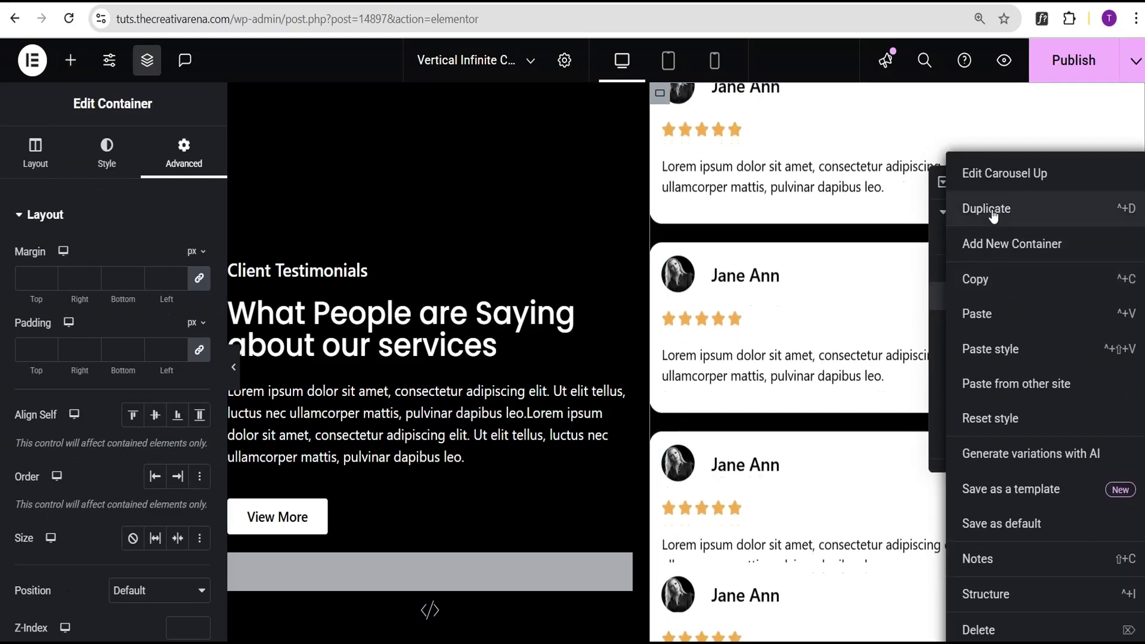
{"action": "left_click", "coordinate": [1041, 224]}
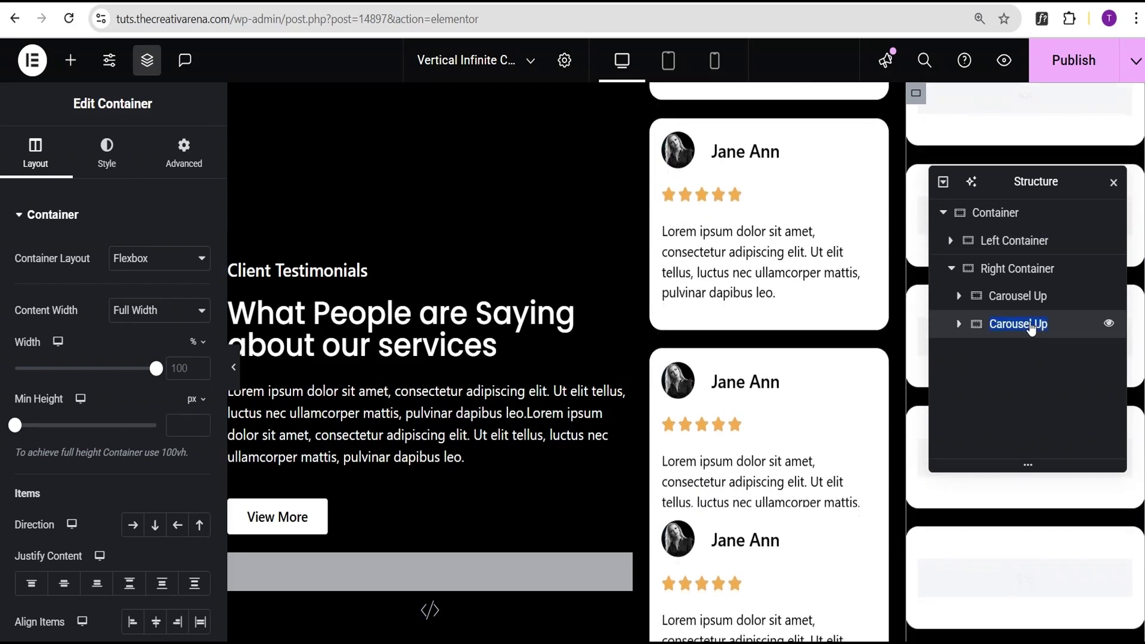
Rename the duplicated Carousel Up container as Carousel Down.
{"action": "key", "text": "BackSpace"}
{"action": "key", "text": "BackSpace"}
{"action": "key", "text": "BackSpace"}
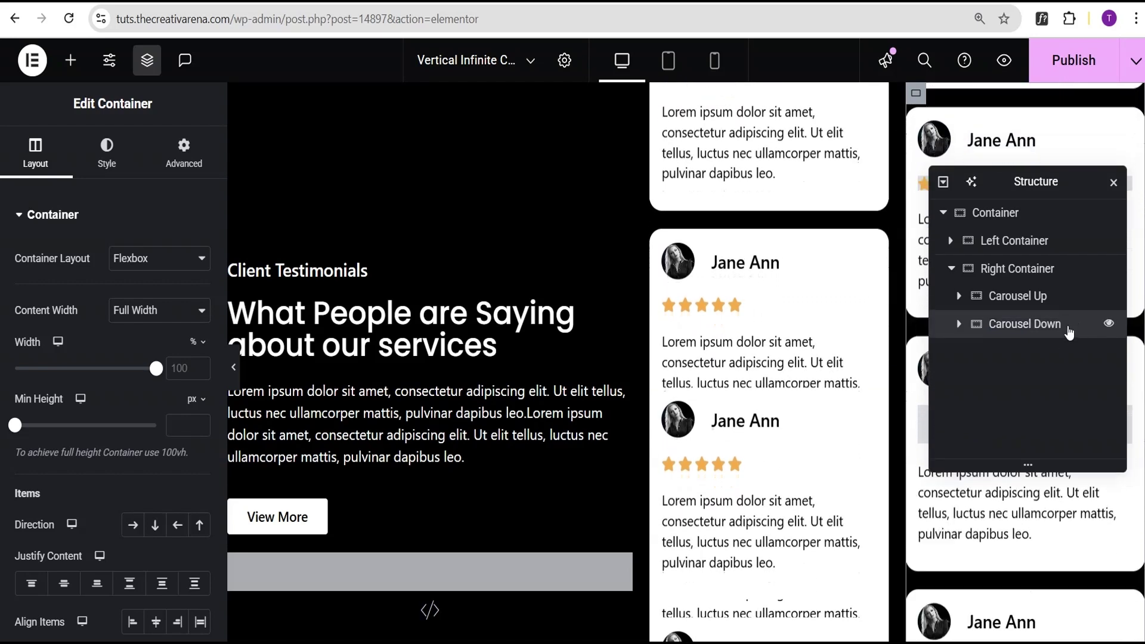
{"action": "key", "text": "ctrl+d"}
{"action": "key", "text": "ctrl+d"}
Replace the CSS class of the Carousel Down container with carousel-container, taken from the class list in the code file.
{"action": "left_click", "coordinate": [185, 161]}
{"action": "scroll", "coordinate": [164, 372], "scroll_direction": "down", "scroll_amount": 3}
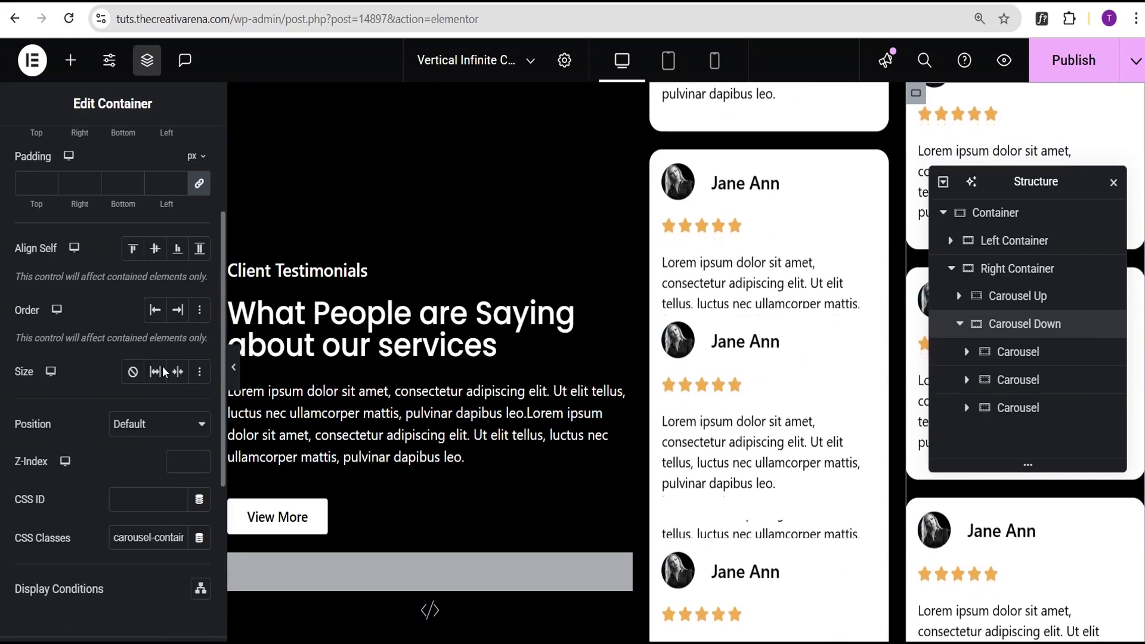
{"action": "scroll", "coordinate": [158, 437], "scroll_direction": "down", "scroll_amount": 3}
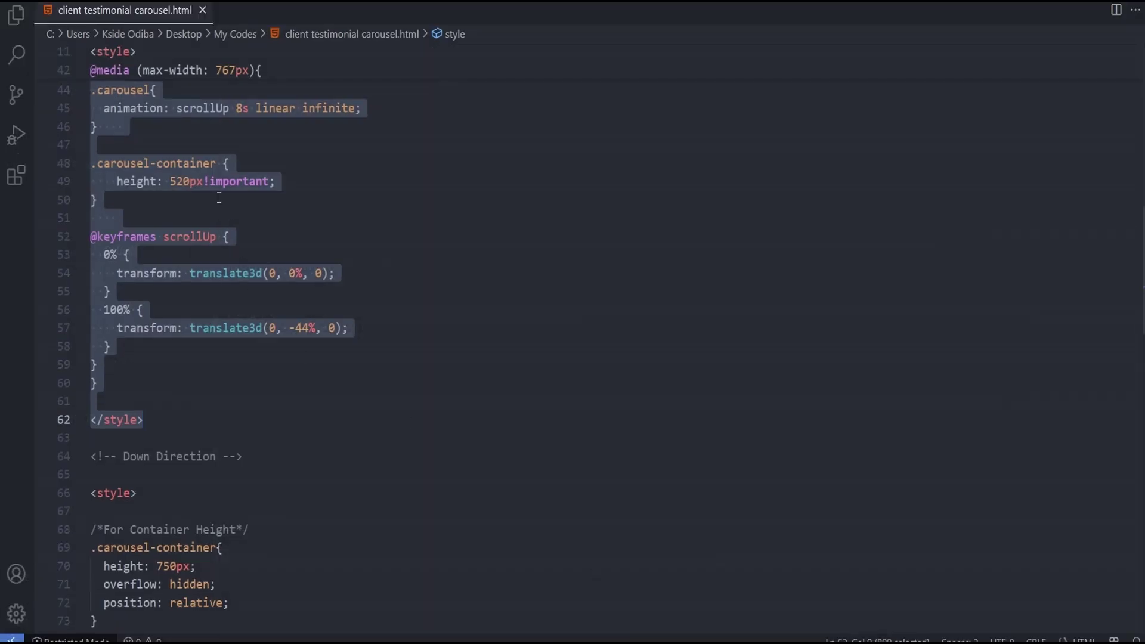
{"action": "scroll", "coordinate": [219, 197], "scroll_direction": "up", "scroll_amount": 14}
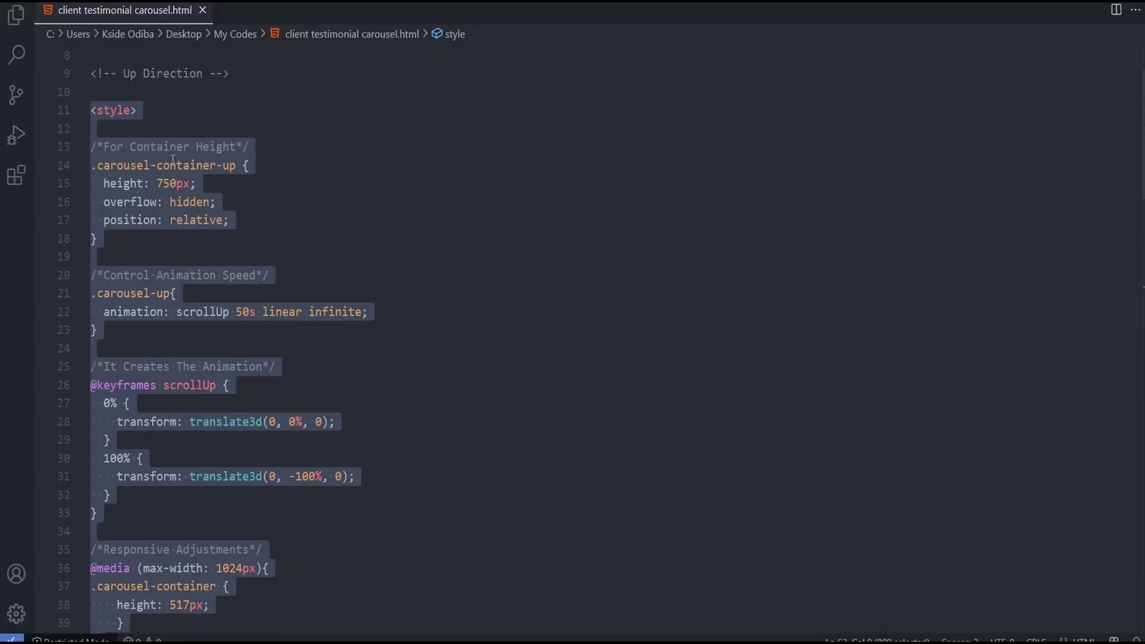
{"action": "left_click_drag", "start_coordinate": [221, 145], "coordinate": [186, 144]}
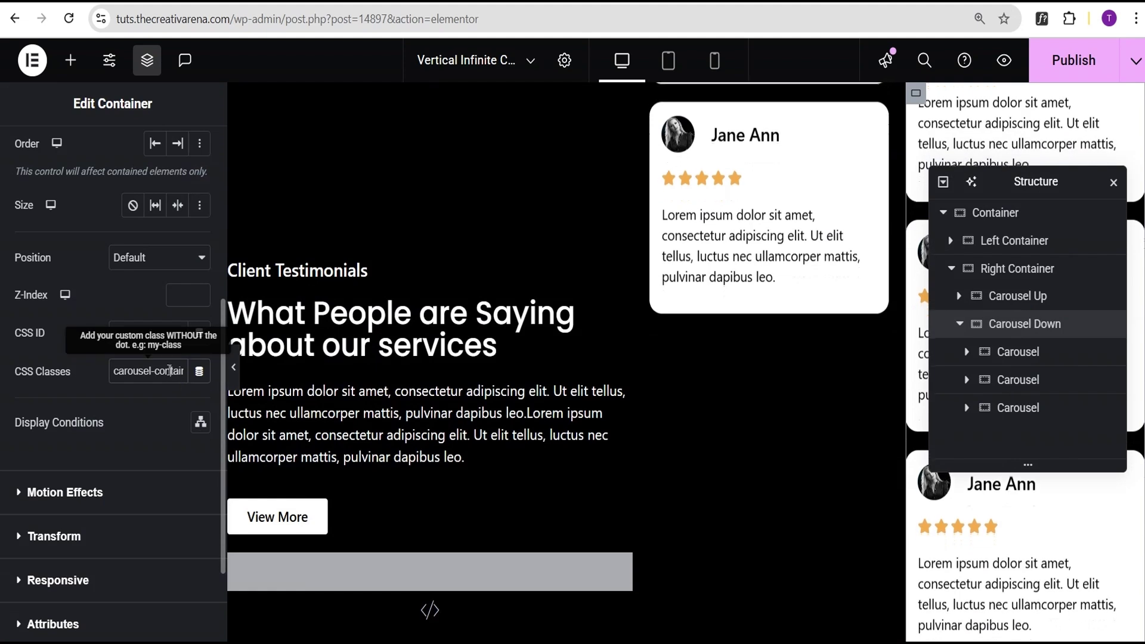
{"action": "type", "text": "carousel-container"}
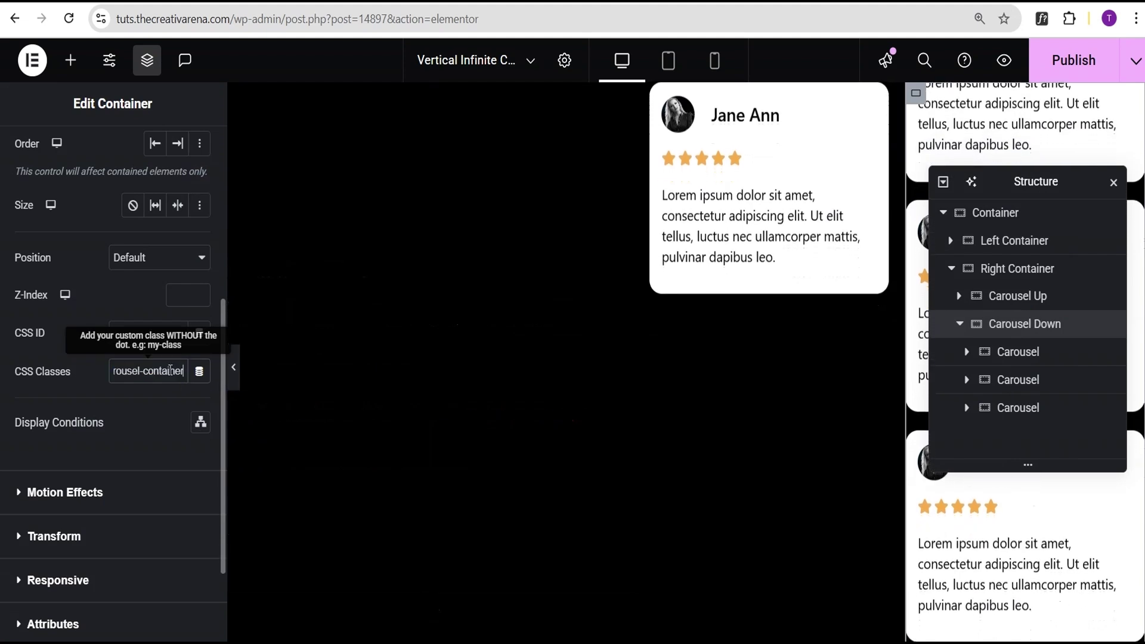
Shorten the CSS class of the first Carousel container inside Carousel Down to carousel.
{"action": "left_click", "coordinate": [1024, 359]}
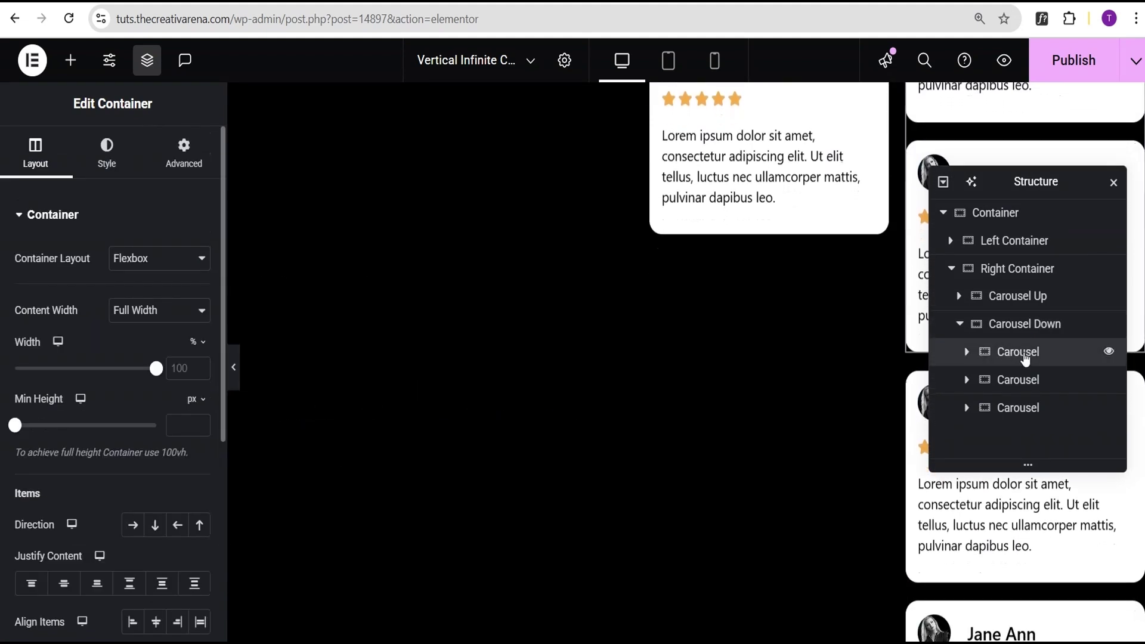
{"action": "left_click", "coordinate": [183, 156]}
{"action": "scroll", "coordinate": [174, 311], "scroll_direction": "down", "scroll_amount": 5}
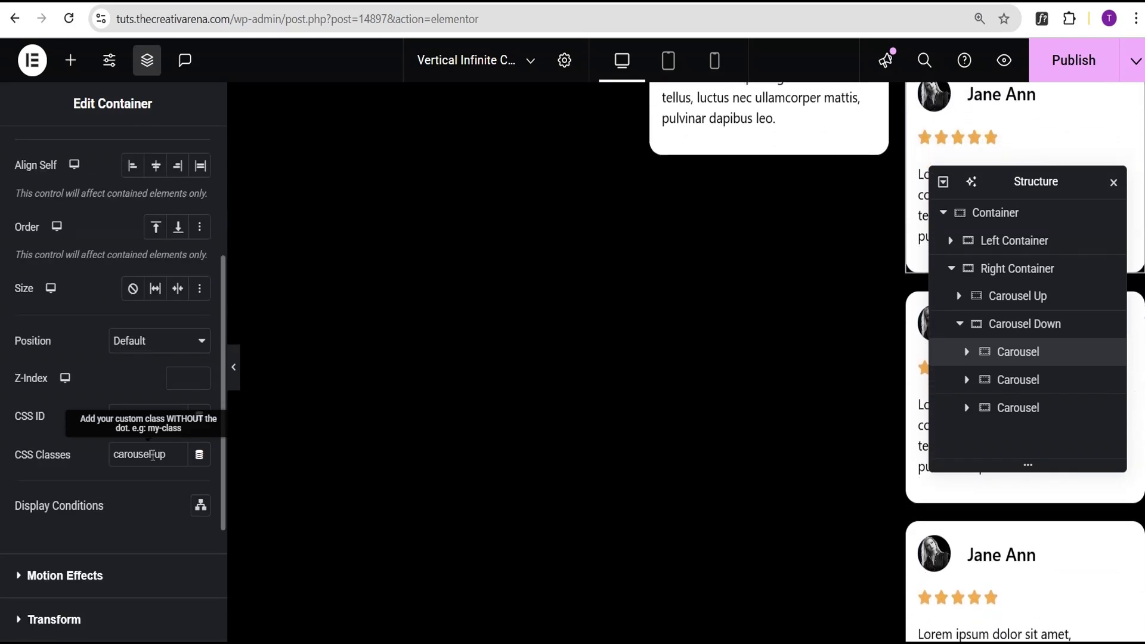
{"action": "left_click_drag", "start_coordinate": [152, 455], "coordinate": [171, 455]}
{"action": "key", "text": "BackSpace"}
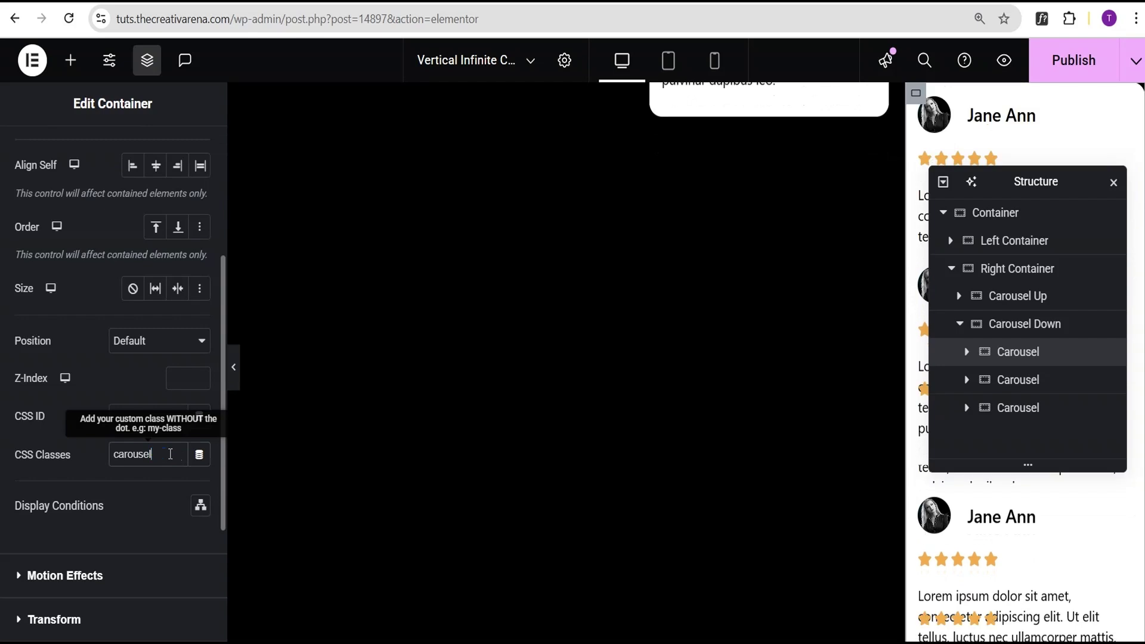
Change the CSS class of the second Carousel container inside Carousel Down to carousel.
{"action": "left_click", "coordinate": [1007, 379]}
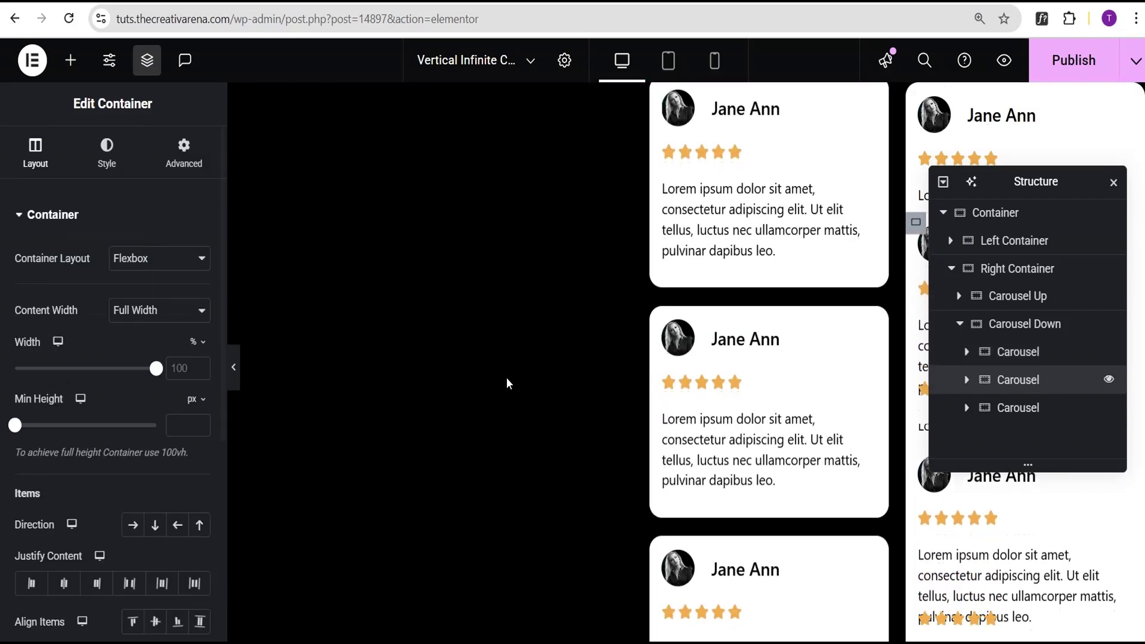
{"action": "left_click", "coordinate": [182, 161]}
{"action": "scroll", "coordinate": [148, 414], "scroll_direction": "down", "scroll_amount": 5}
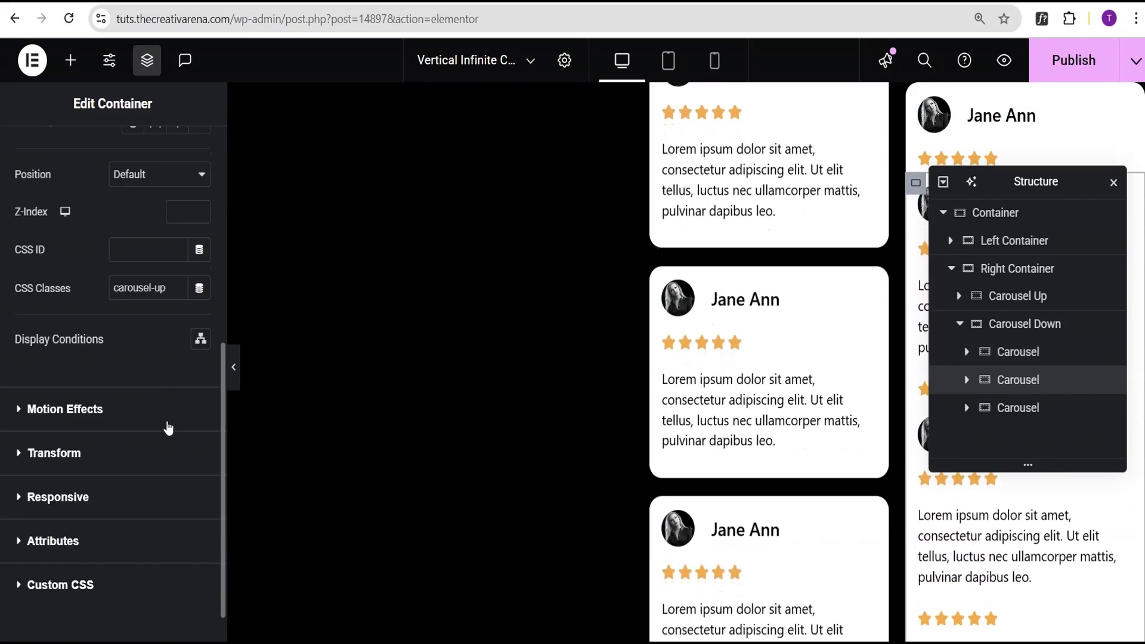
{"action": "key", "text": "BackSpace"}
{"action": "key", "text": "BackSpace"}
{"action": "key", "text": "BackSpace"}
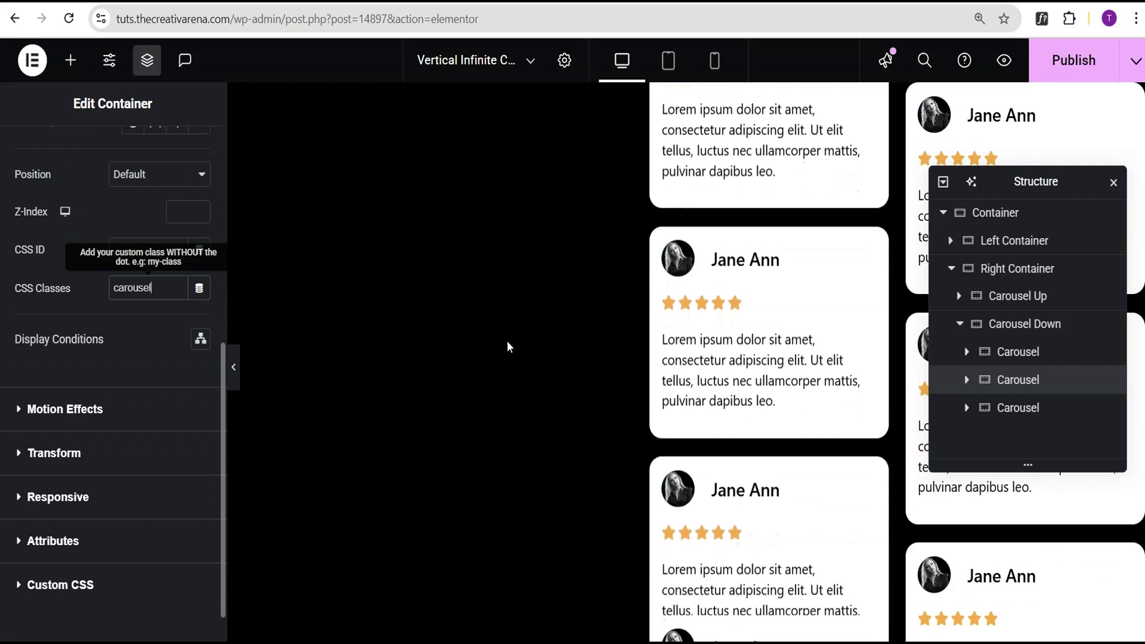
Set the CSS class of the third Carousel container inside Carousel Down to carousel.
{"action": "left_click", "coordinate": [1036, 411]}
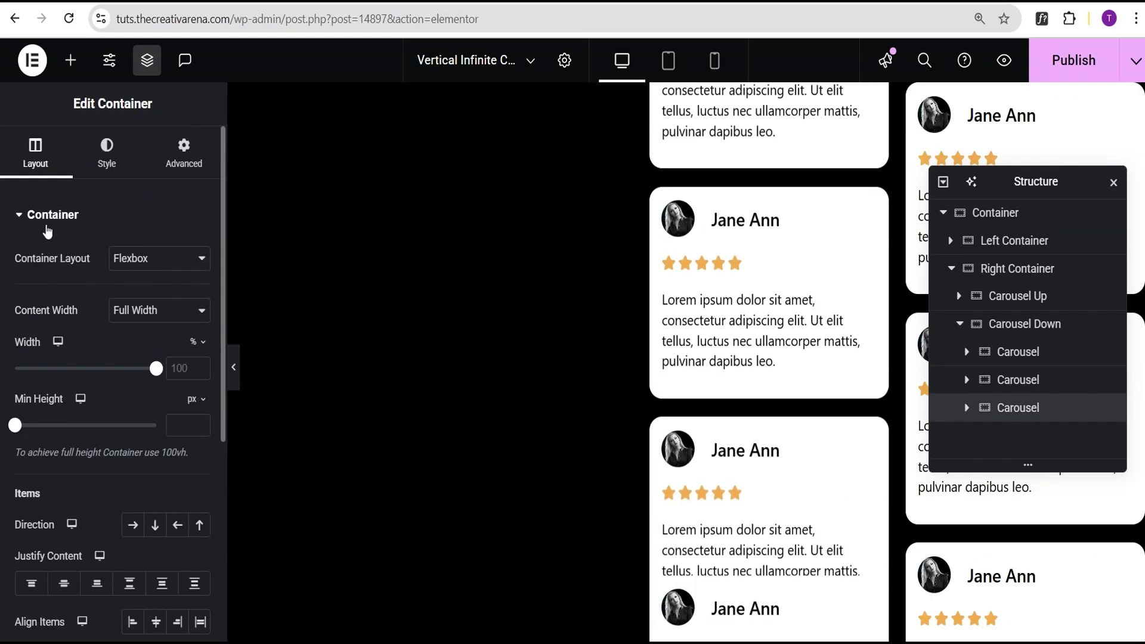
{"action": "left_click", "coordinate": [198, 171]}
{"action": "scroll", "coordinate": [132, 389], "scroll_direction": "down", "scroll_amount": 5}
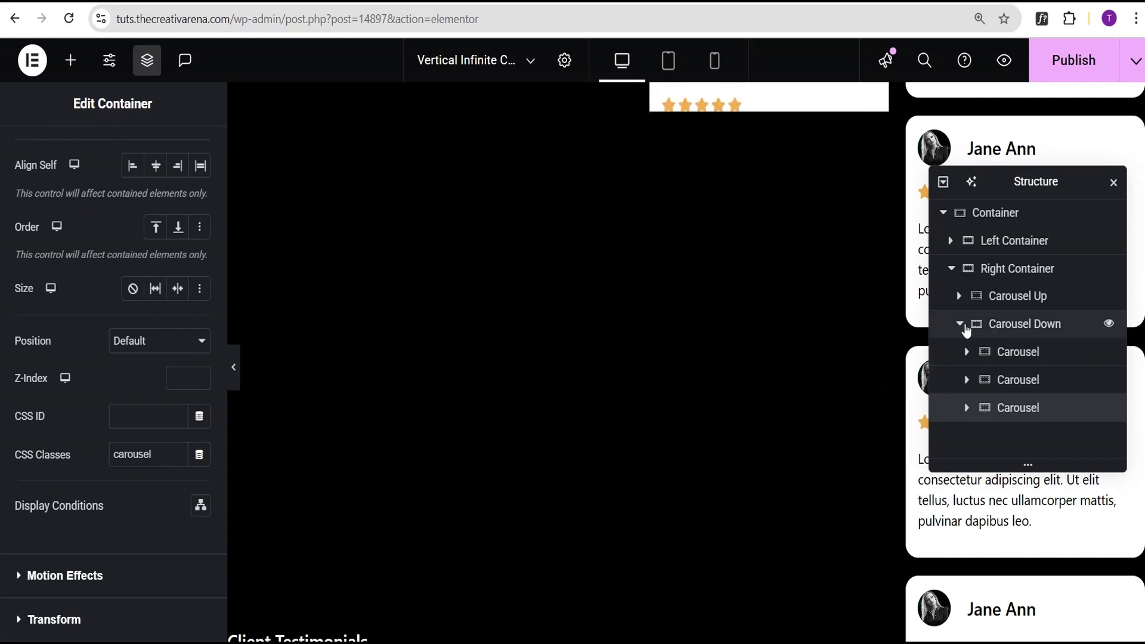
Open the HTML widget's code in the Left Container and add blank lines below the closing style tag.
{"action": "left_click", "coordinate": [1006, 241]}
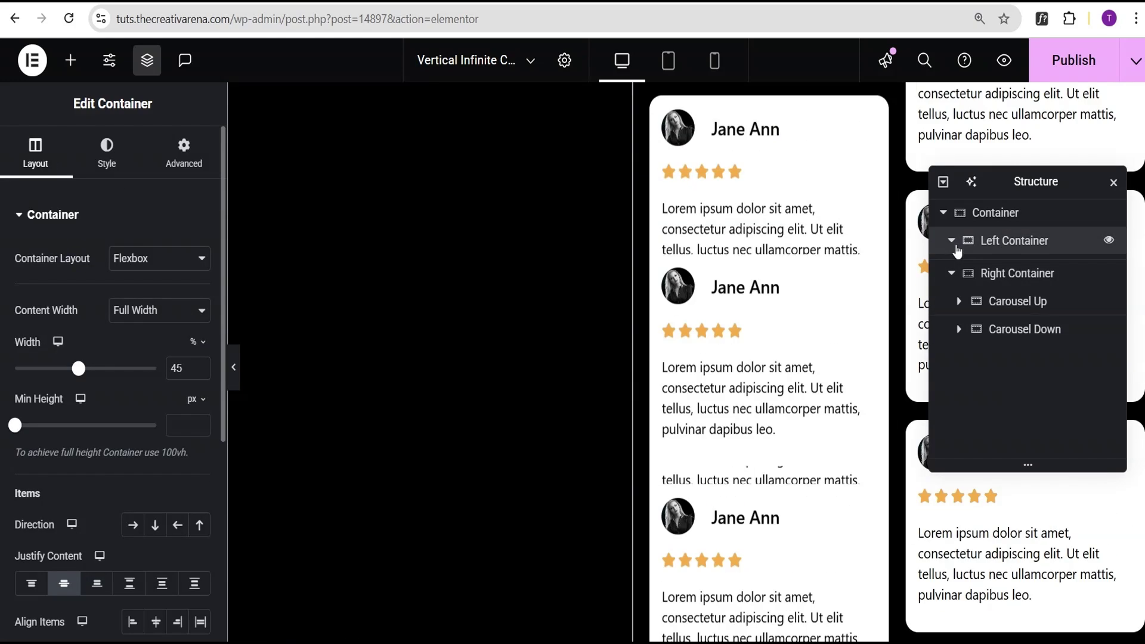
{"action": "left_click", "coordinate": [950, 241]}
{"action": "left_click", "coordinate": [1004, 378]}
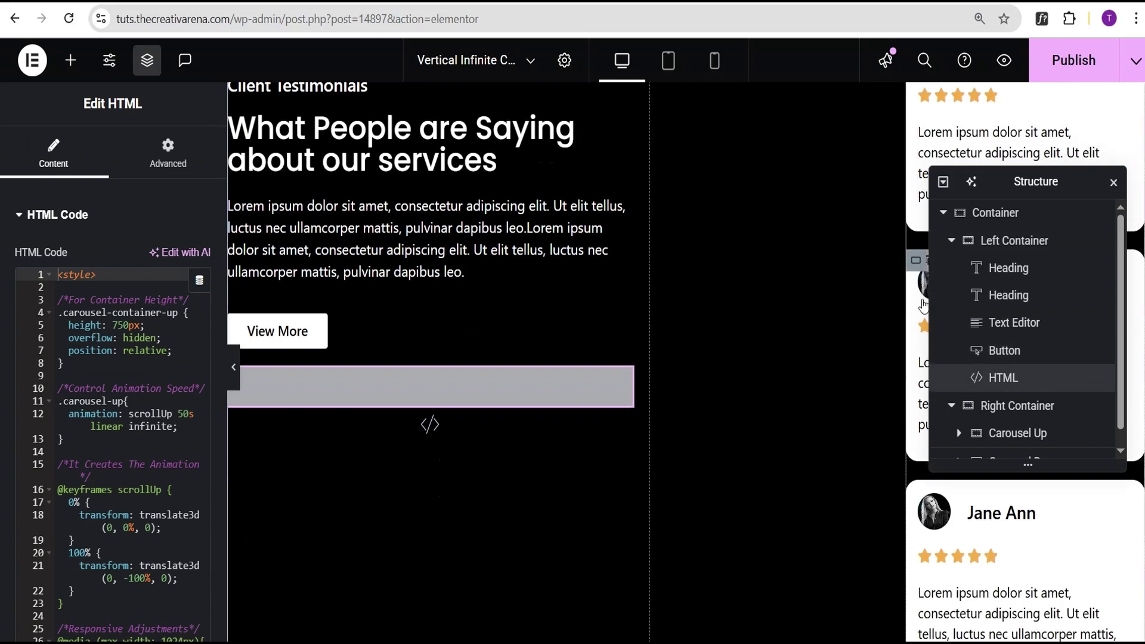
{"action": "scroll", "coordinate": [1037, 423], "scroll_direction": "down", "scroll_amount": 1}
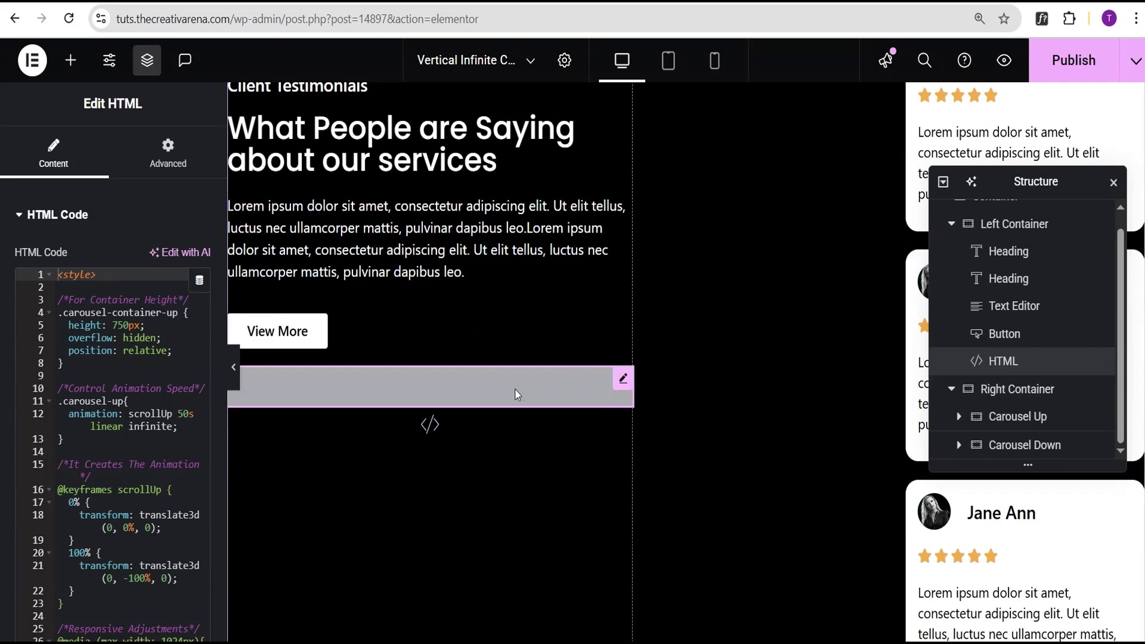
{"action": "scroll", "coordinate": [65, 332], "scroll_direction": "down", "scroll_amount": 4}
{"action": "scroll", "coordinate": [65, 332], "scroll_direction": "down", "scroll_amount": 4}
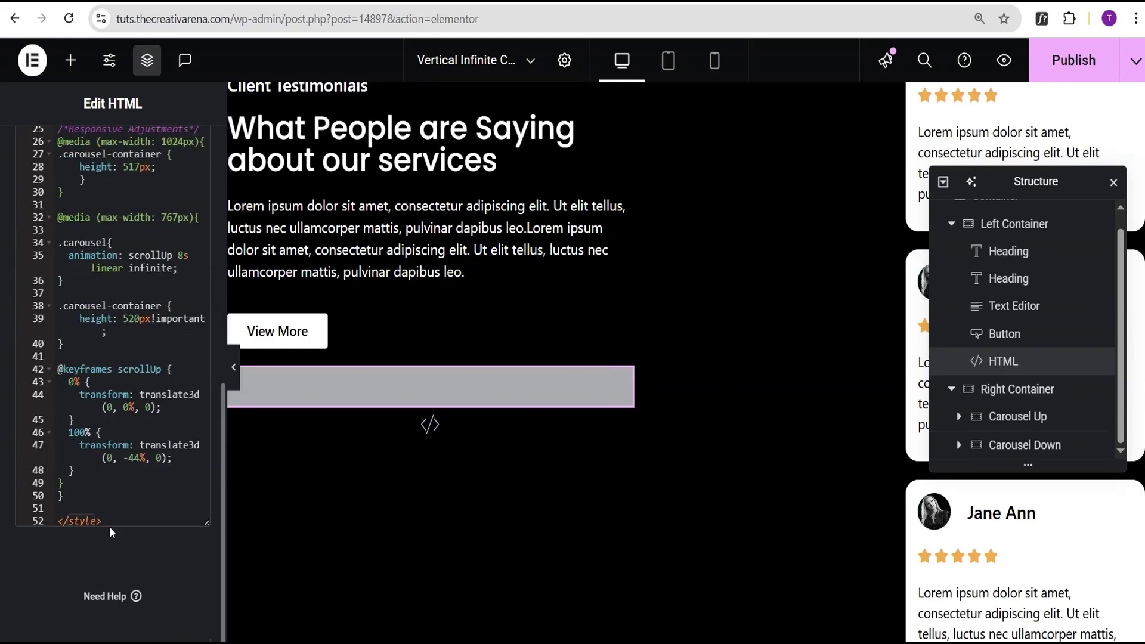
{"action": "key", "text": "Return"}
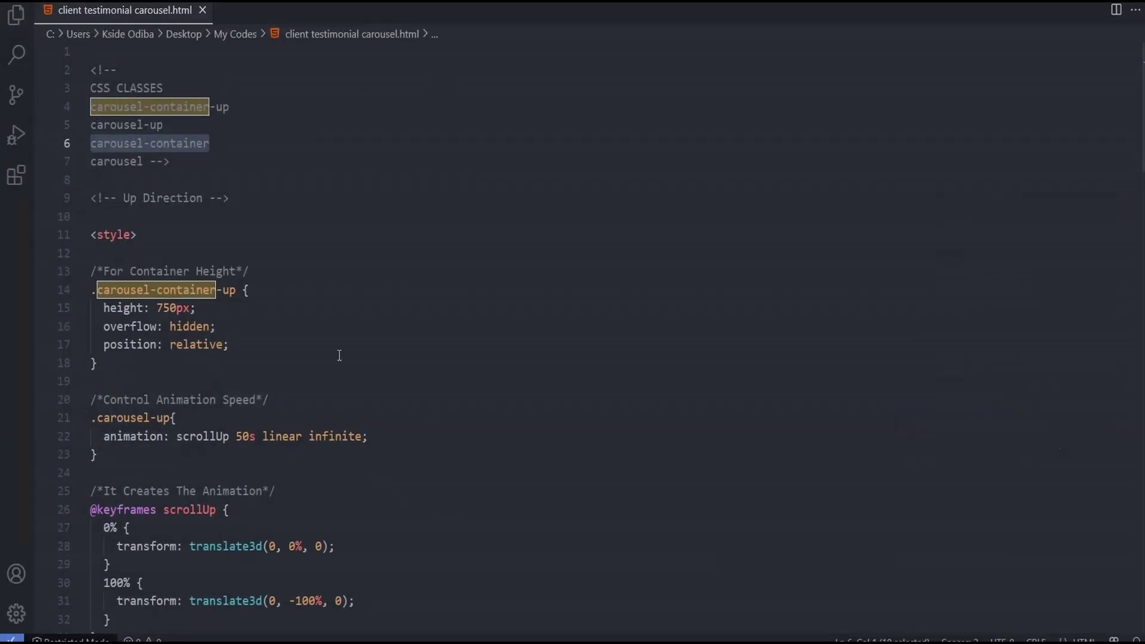
Copy the Down Direction style block from client testimonial carousel.html in the code editor and paste it at the end of the HTML widget's code.
{"action": "scroll", "coordinate": [339, 355], "scroll_direction": "down", "scroll_amount": 8}
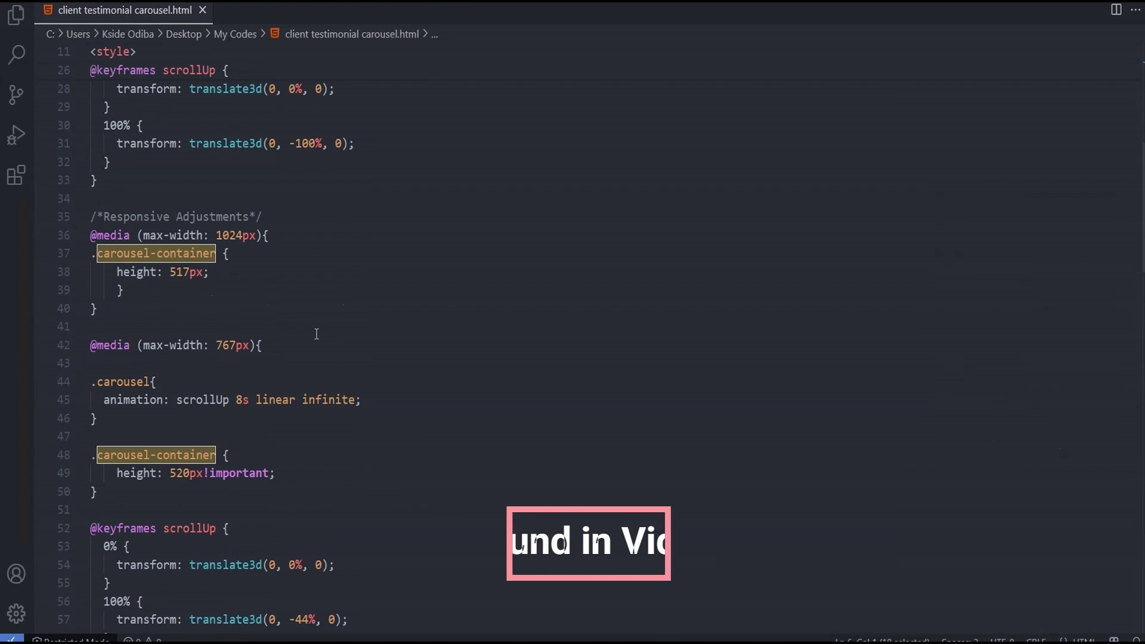
{"action": "scroll", "coordinate": [317, 333], "scroll_direction": "down", "scroll_amount": 2}
{"action": "scroll", "coordinate": [316, 334], "scroll_direction": "down", "scroll_amount": 8}
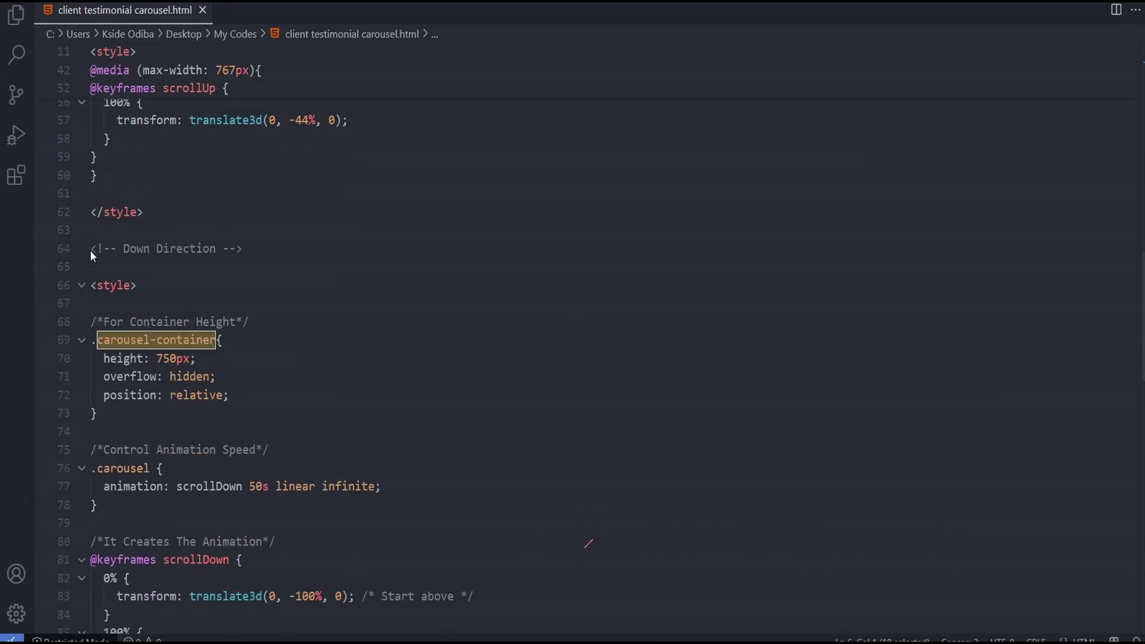
{"action": "left_click_drag", "start_coordinate": [121, 317], "coordinate": [176, 484]}
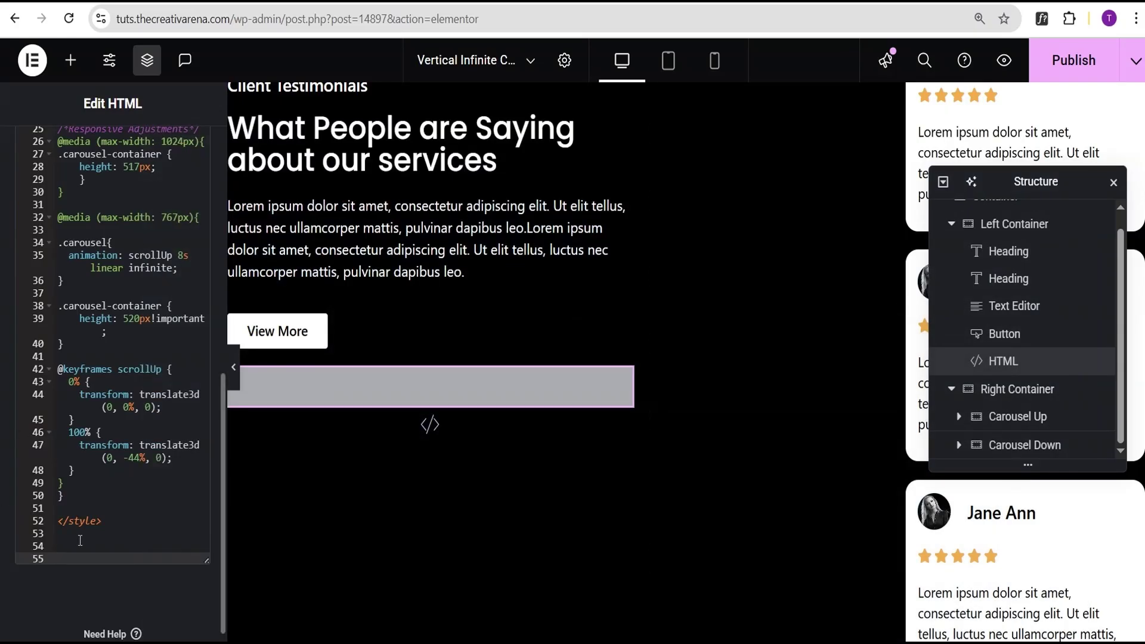
{"action": "key", "text": "ctrl+v"}
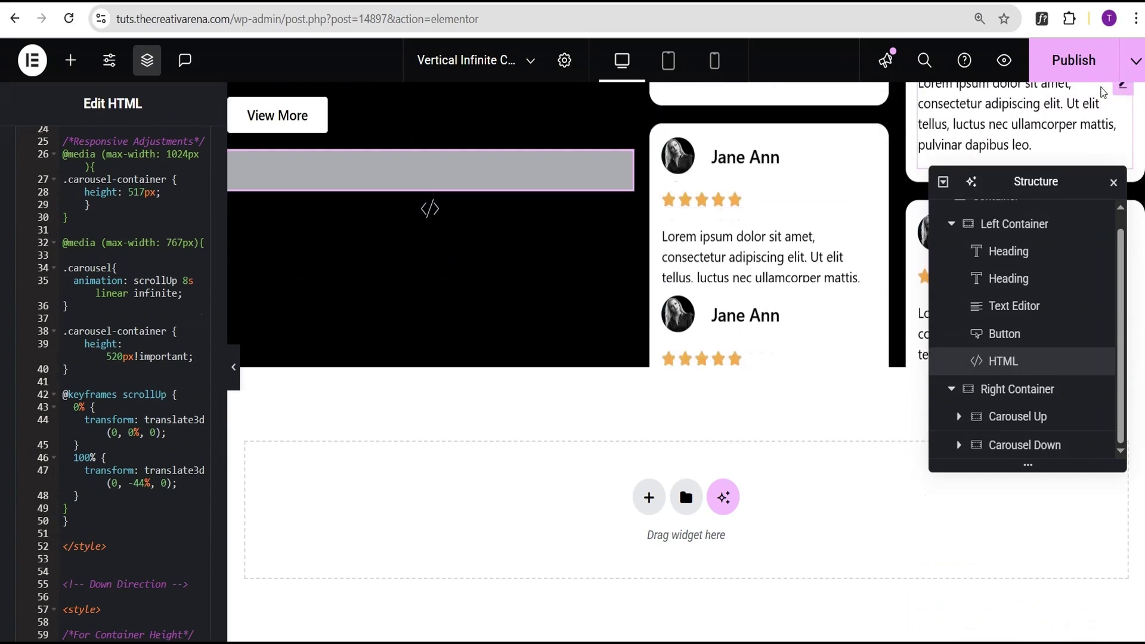
Publish the page and preview the upward and downward scrolling testimonial carousels.
{"action": "left_click", "coordinate": [1073, 62]}
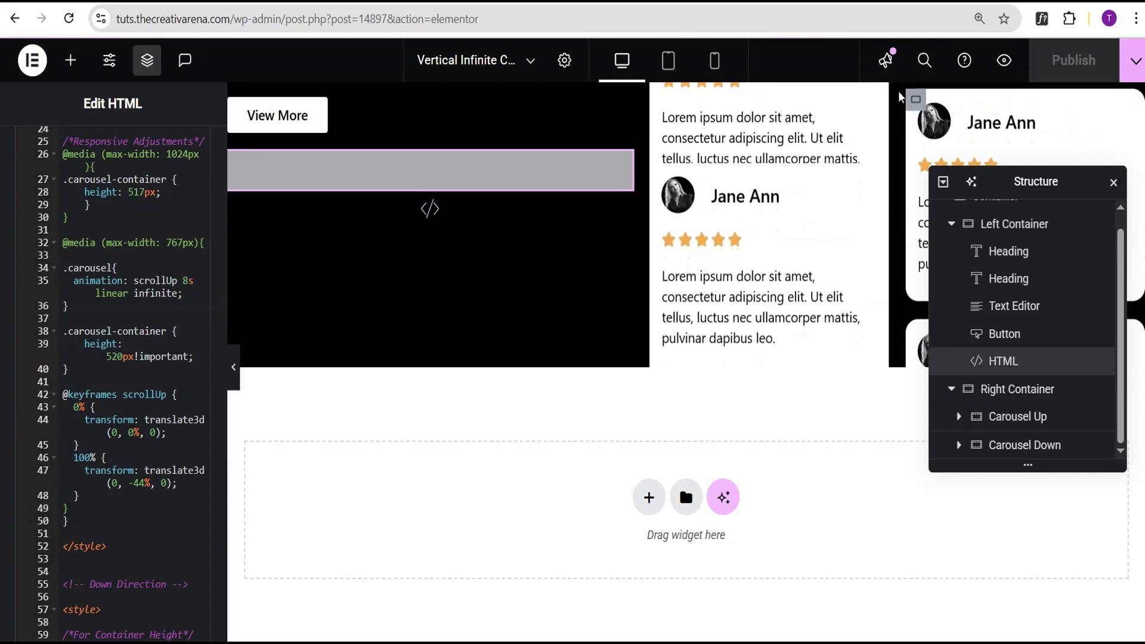
{"action": "left_click", "coordinate": [1004, 61]}
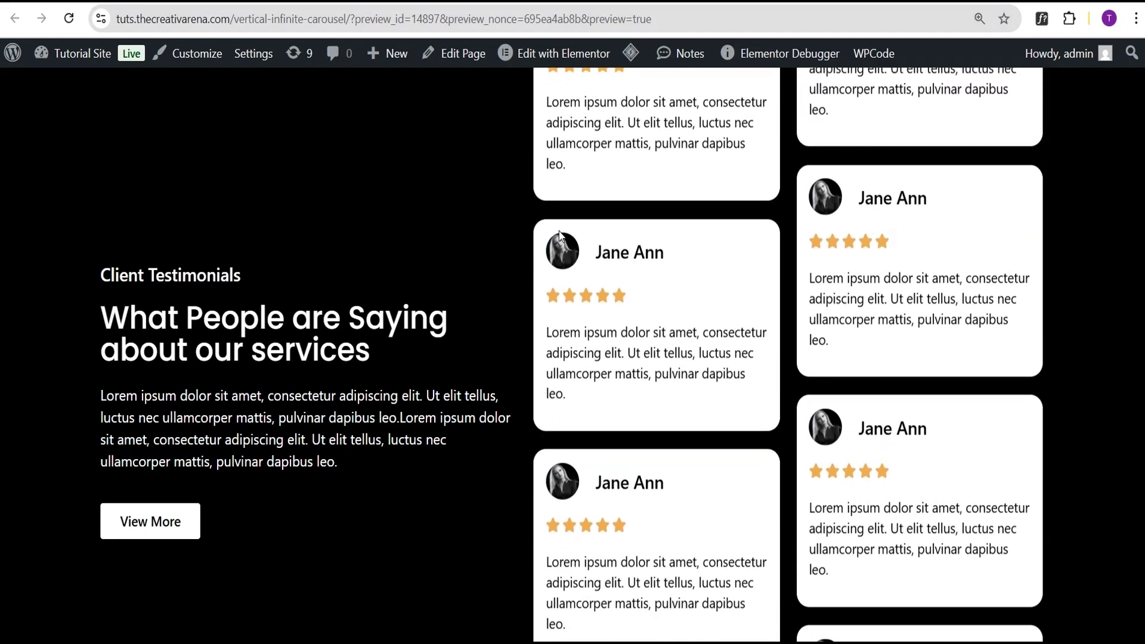
{"action": "scroll", "coordinate": [1050, 259], "scroll_direction": "down", "scroll_amount": 1}
{"action": "scroll", "coordinate": [1060, 252], "scroll_direction": "up", "scroll_amount": 1}
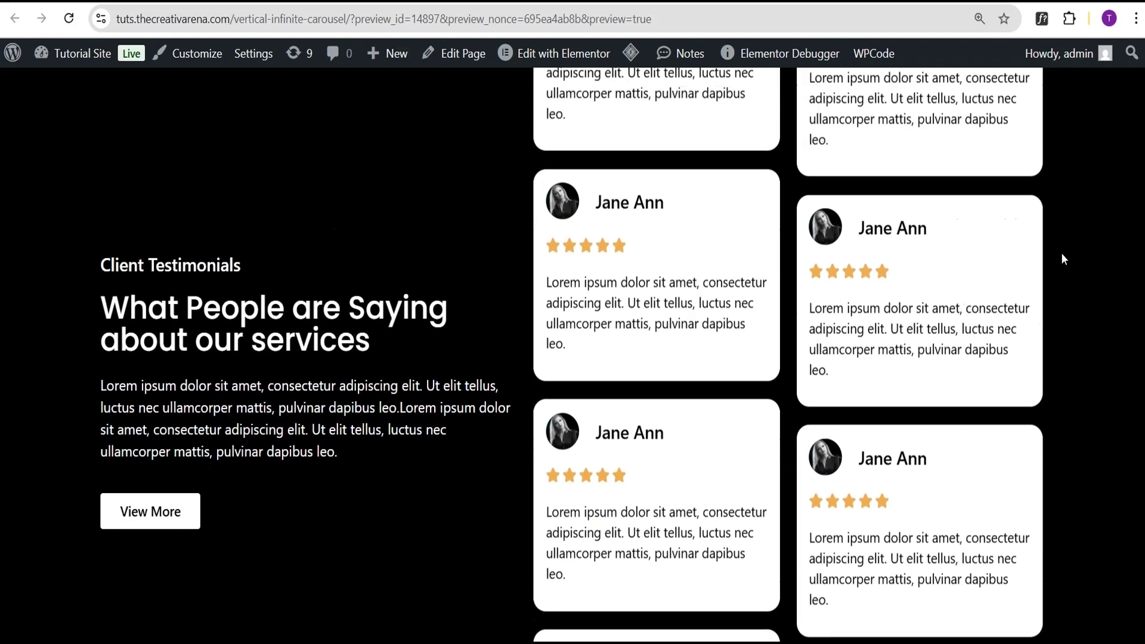
{"action": "scroll", "coordinate": [1061, 249], "scroll_direction": "down", "scroll_amount": 1}
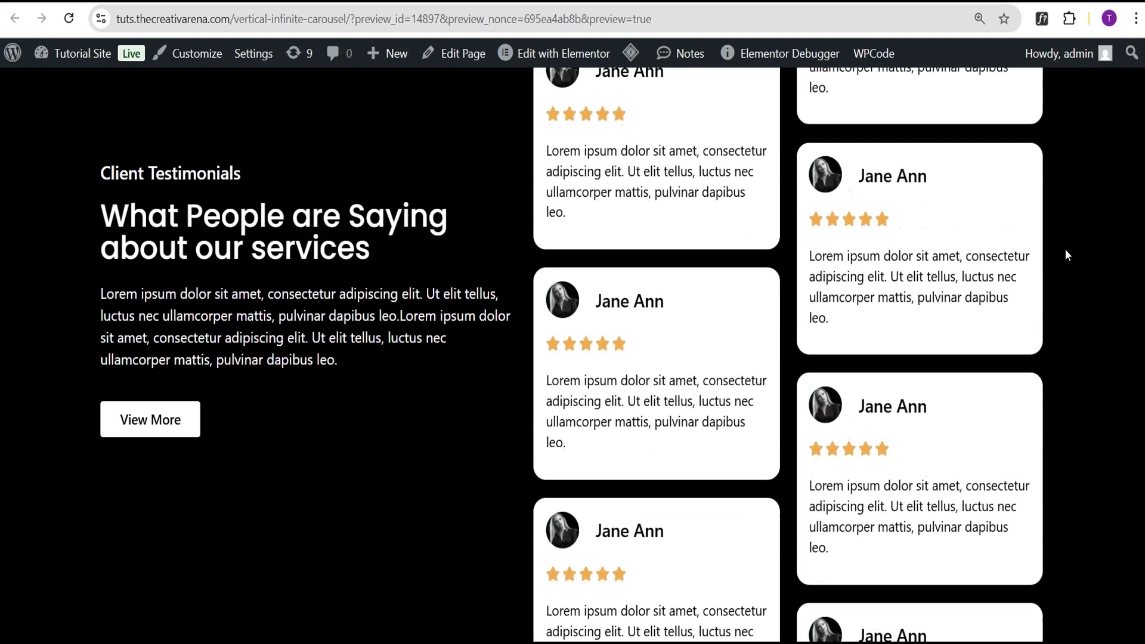
{"action": "scroll", "coordinate": [1066, 250], "scroll_direction": "up", "scroll_amount": 1}
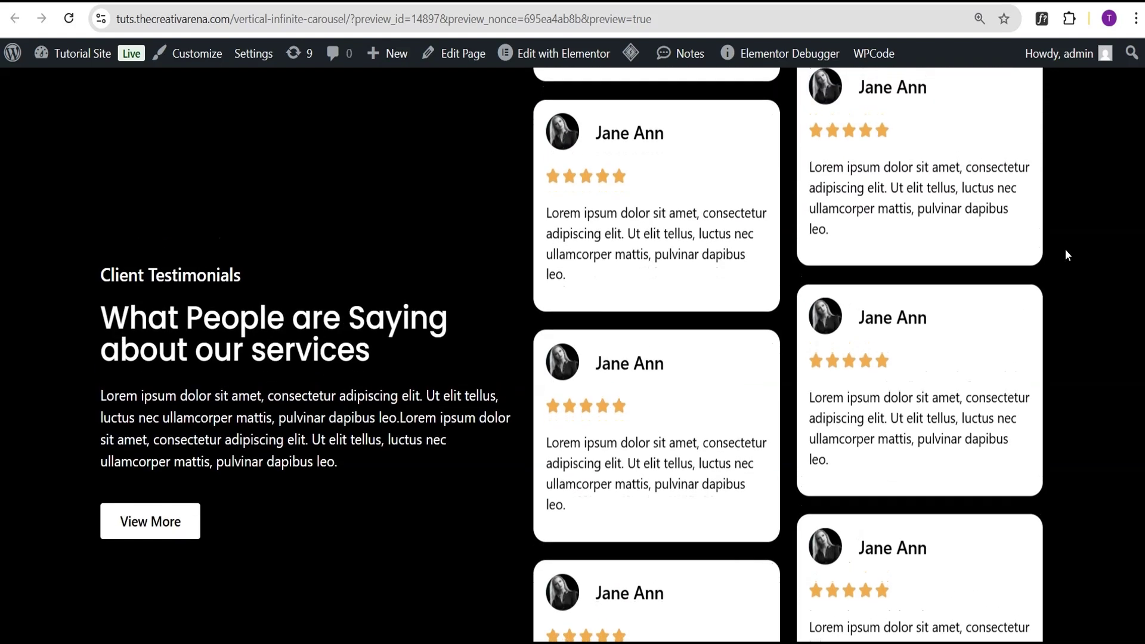
{"action": "scroll", "coordinate": [1106, 251], "scroll_direction": "down", "scroll_amount": 1}
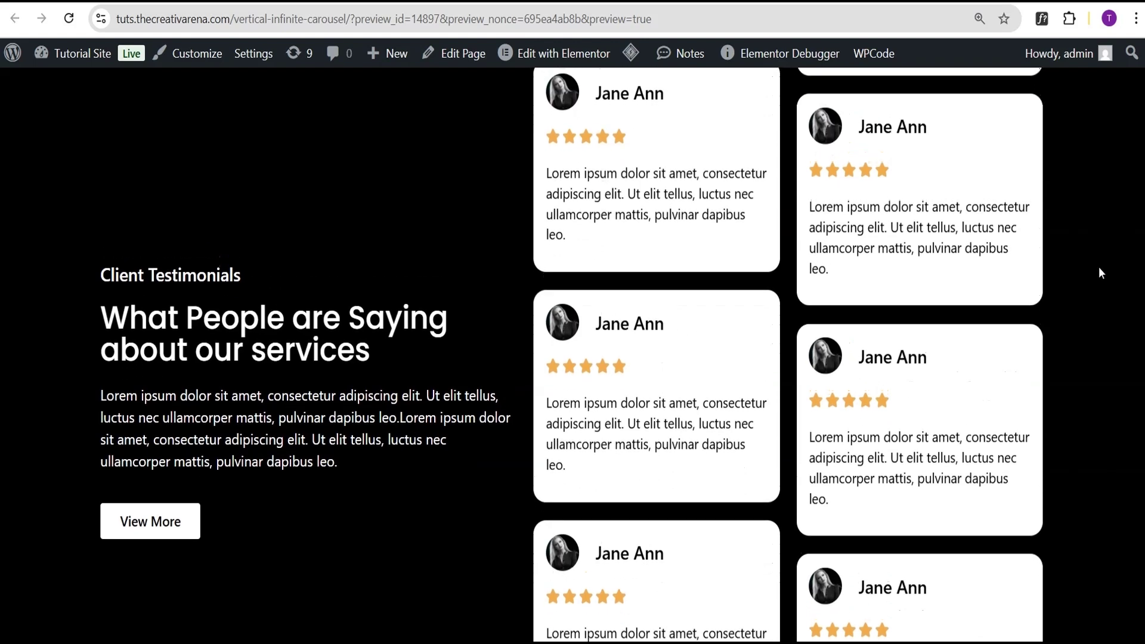
Close the preview and add a single-column, downward-direction flexbox container above the testimonials section.
{"action": "key", "text": "ctrl+w"}
{"action": "scroll", "coordinate": [586, 326], "scroll_direction": "up", "scroll_amount": 6}
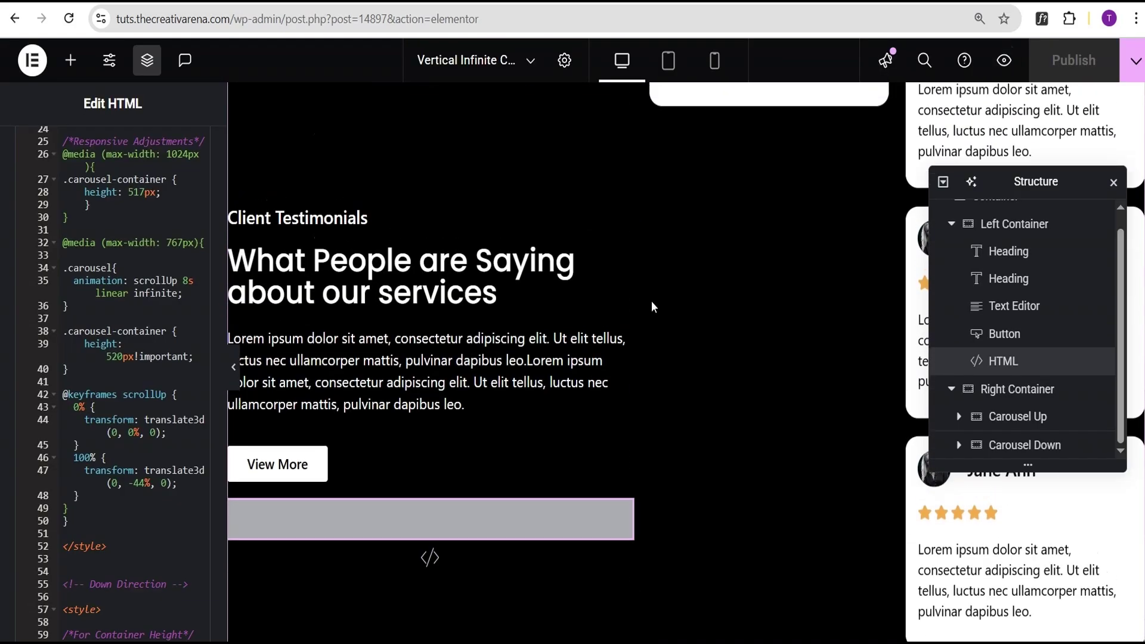
{"action": "left_click", "coordinate": [656, 95]}
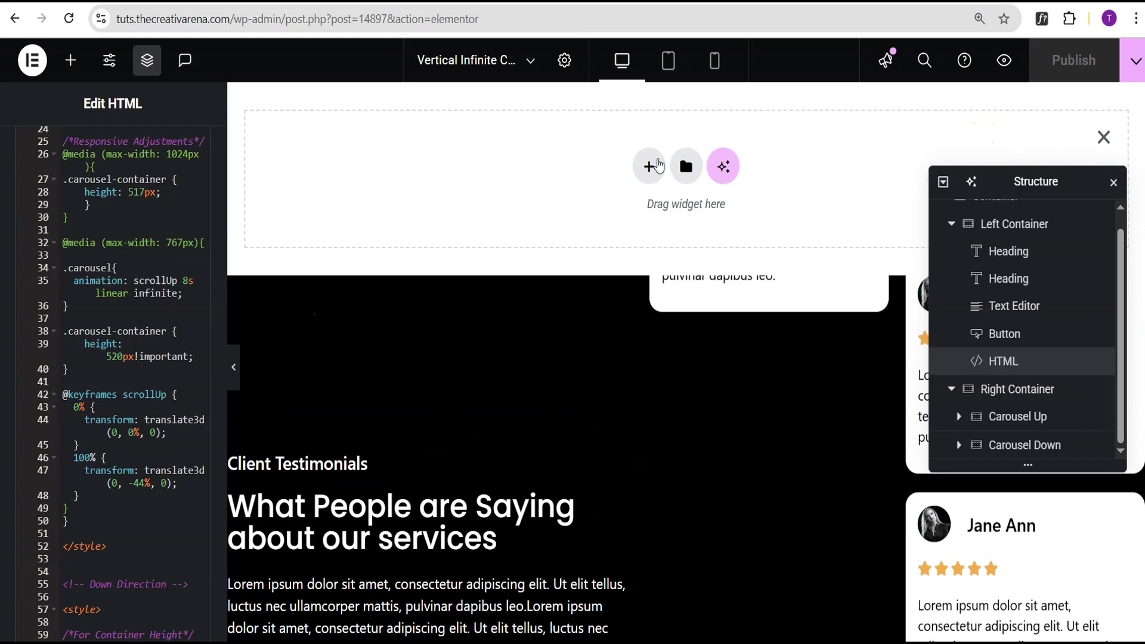
{"action": "left_click", "coordinate": [650, 169]}
{"action": "left_click", "coordinate": [636, 224]}
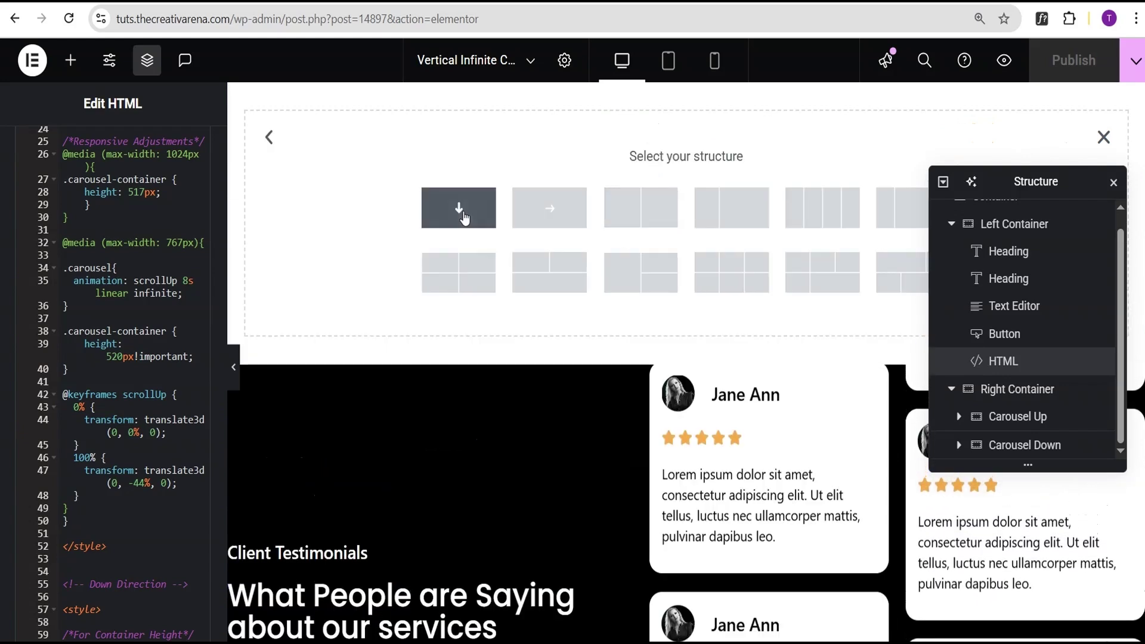
{"action": "left_click", "coordinate": [458, 208]}
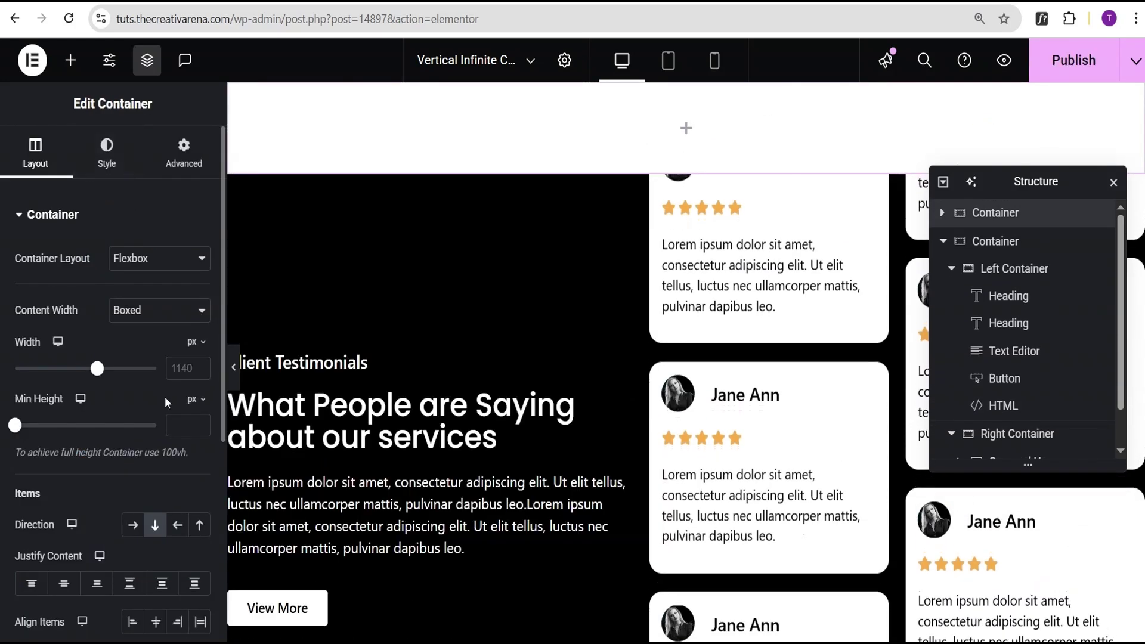
Switch the new container's minimum height unit to vh and raise the height to the maximum.
{"action": "left_click", "coordinate": [189, 400]}
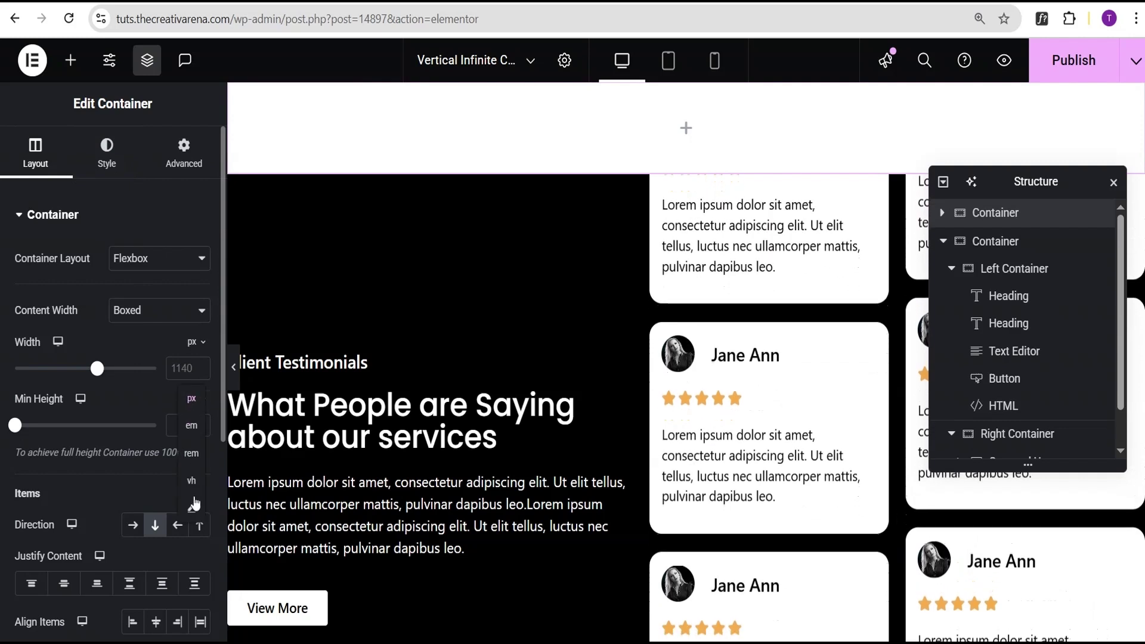
{"action": "left_click", "coordinate": [191, 474]}
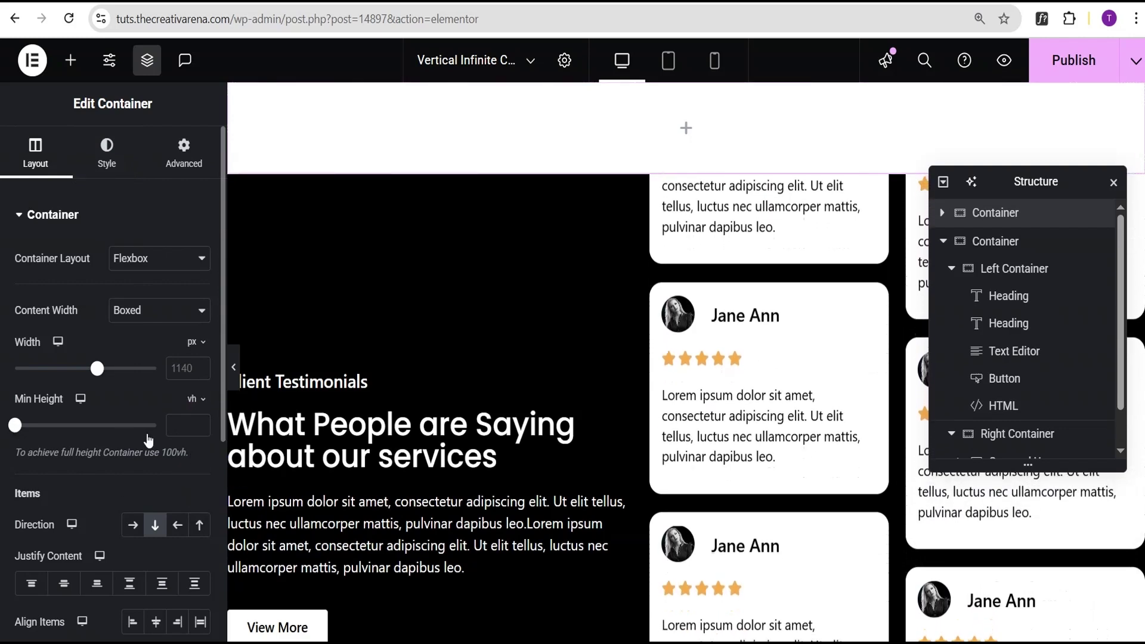
{"action": "left_click_drag", "start_coordinate": [15, 425], "coordinate": [174, 429]}
Give the container above the testimonials section a classic solid background in dark grey #1C1B1B.
{"action": "left_click", "coordinate": [101, 161]}
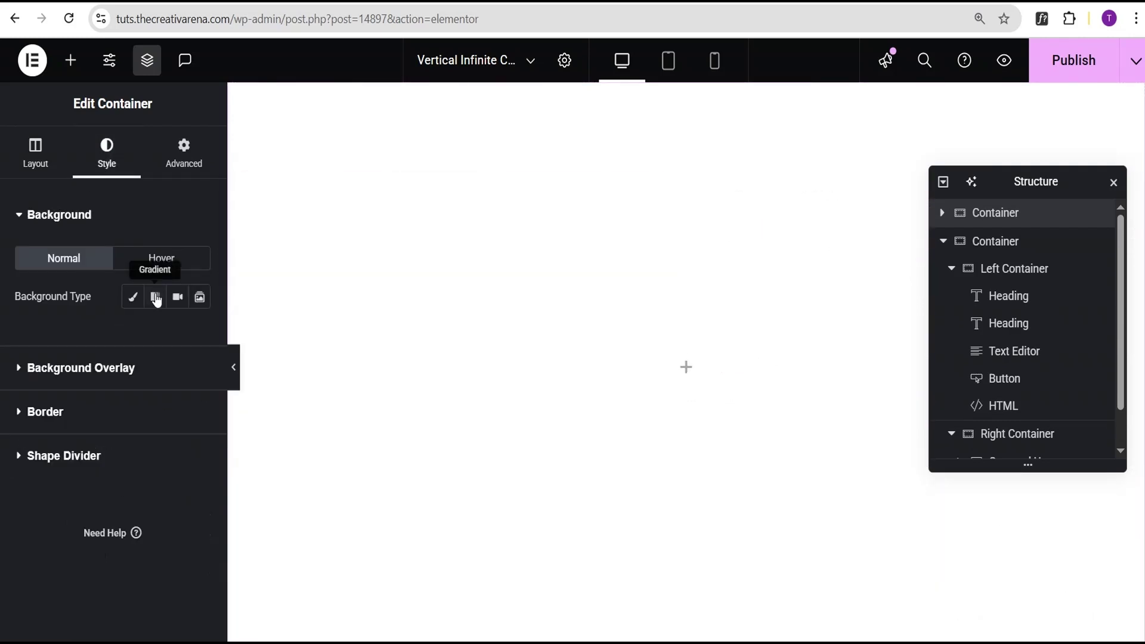
{"action": "left_click", "coordinate": [134, 297]}
{"action": "left_click", "coordinate": [199, 335]}
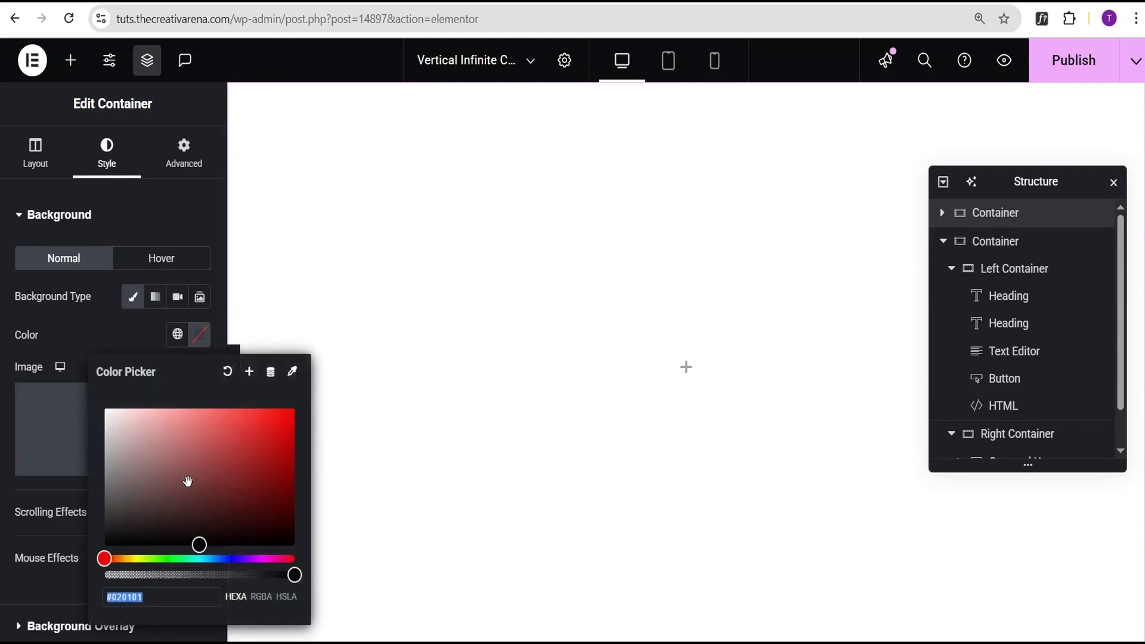
{"action": "left_click_drag", "start_coordinate": [123, 532], "coordinate": [109, 531]}
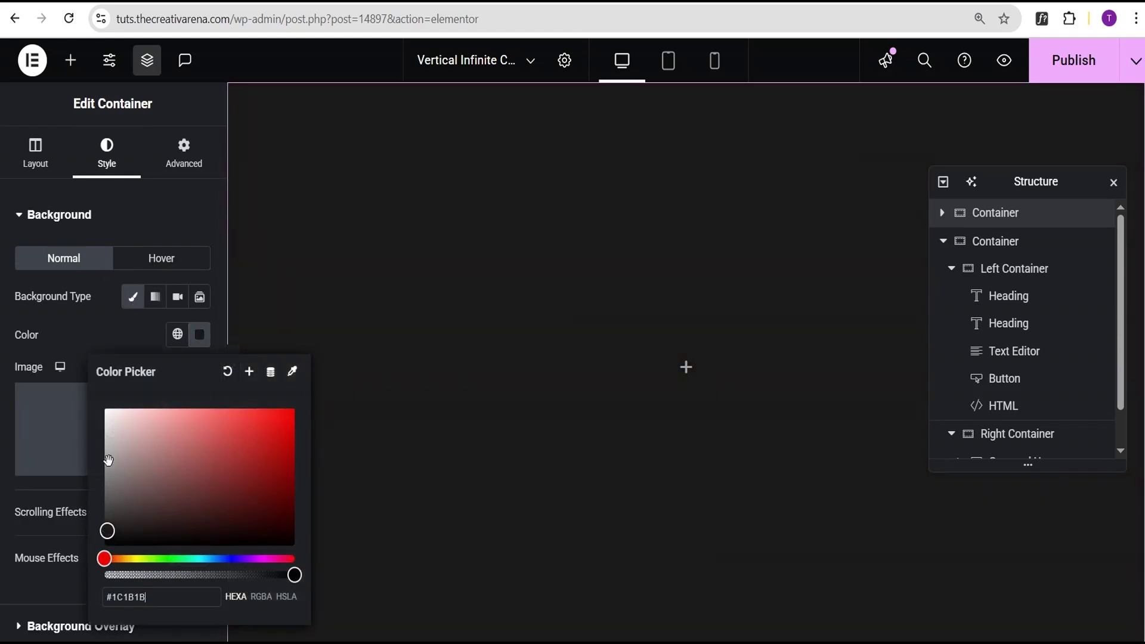
{"action": "left_click", "coordinate": [753, 258]}
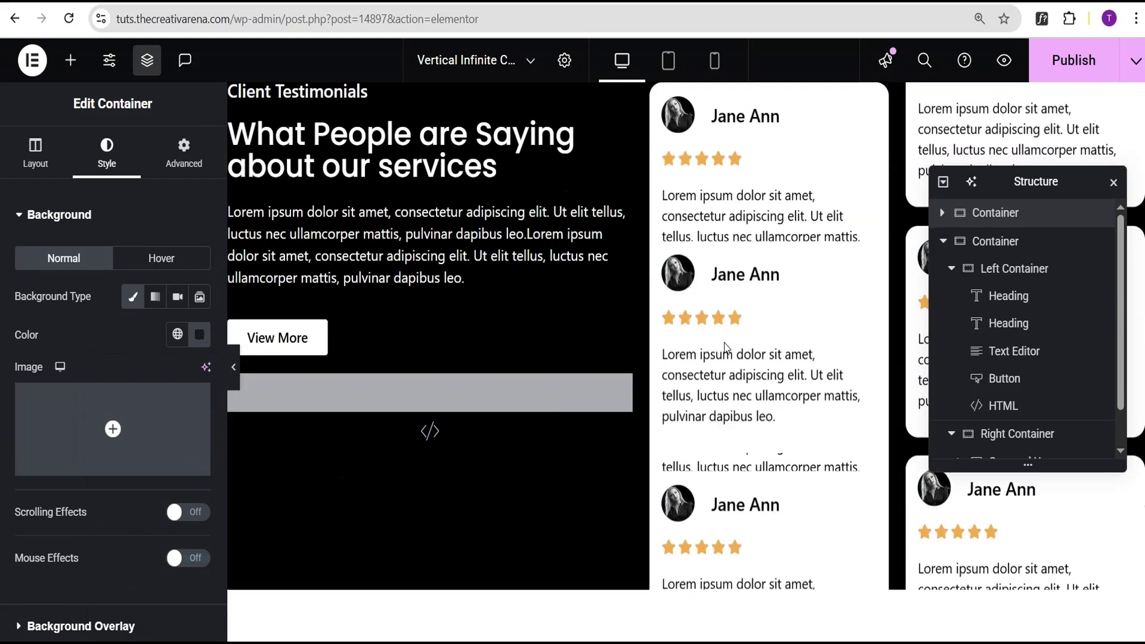
Add a single-column, downward-direction flexbox container below the testimonials section and set its minimum height to 100 vh.
{"action": "scroll", "coordinate": [685, 358], "scroll_direction": "down", "scroll_amount": 3}
{"action": "left_click", "coordinate": [648, 497]}
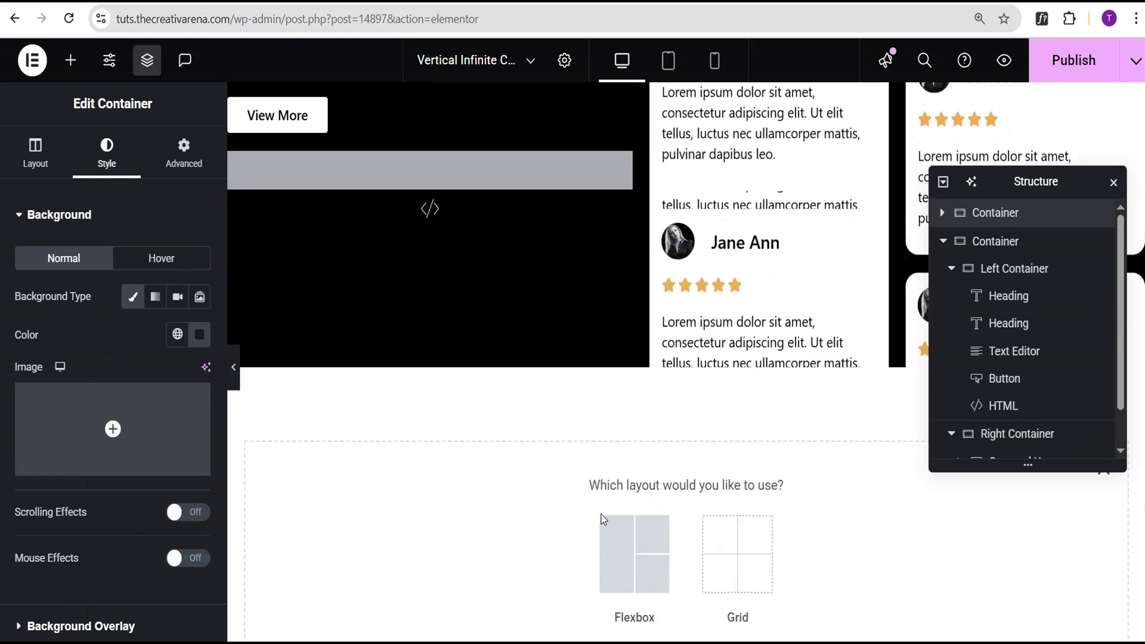
{"action": "left_click", "coordinate": [605, 523]}
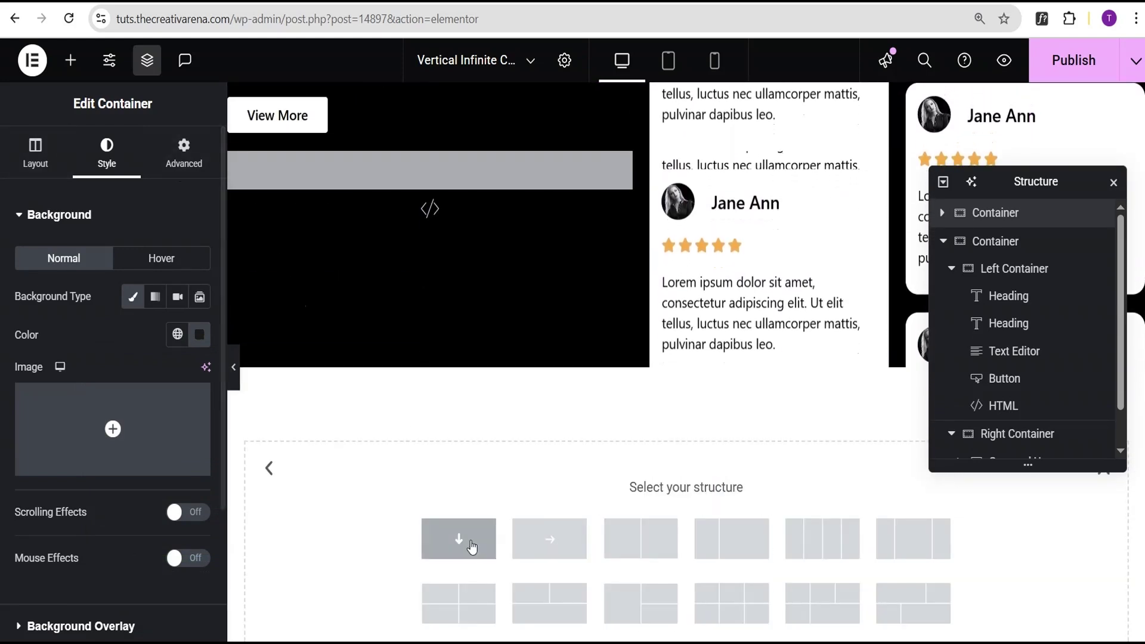
{"action": "left_click", "coordinate": [458, 538]}
{"action": "left_click", "coordinate": [195, 399]}
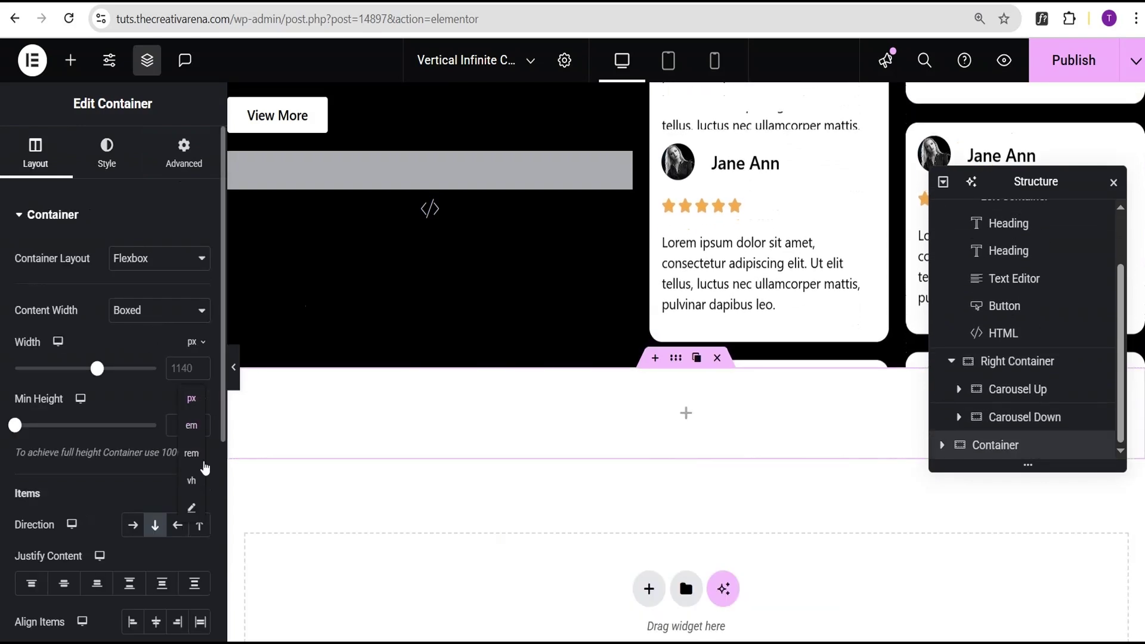
{"action": "left_click", "coordinate": [192, 453]}
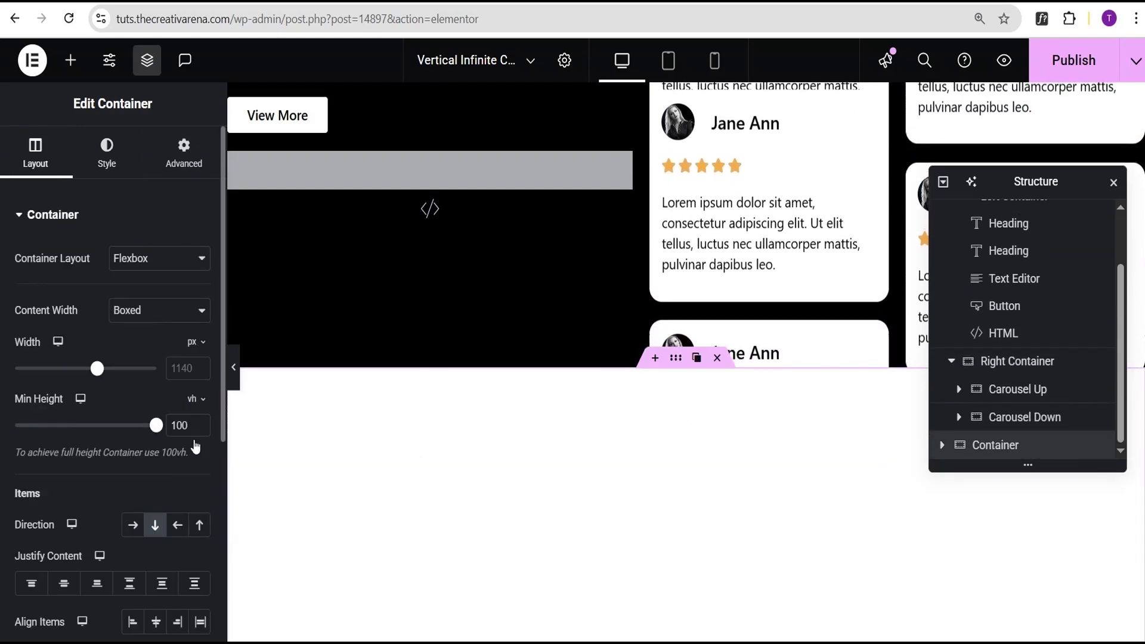
Give the container below the testimonials section a classic solid background in grey #636363.
{"action": "left_click", "coordinate": [107, 149]}
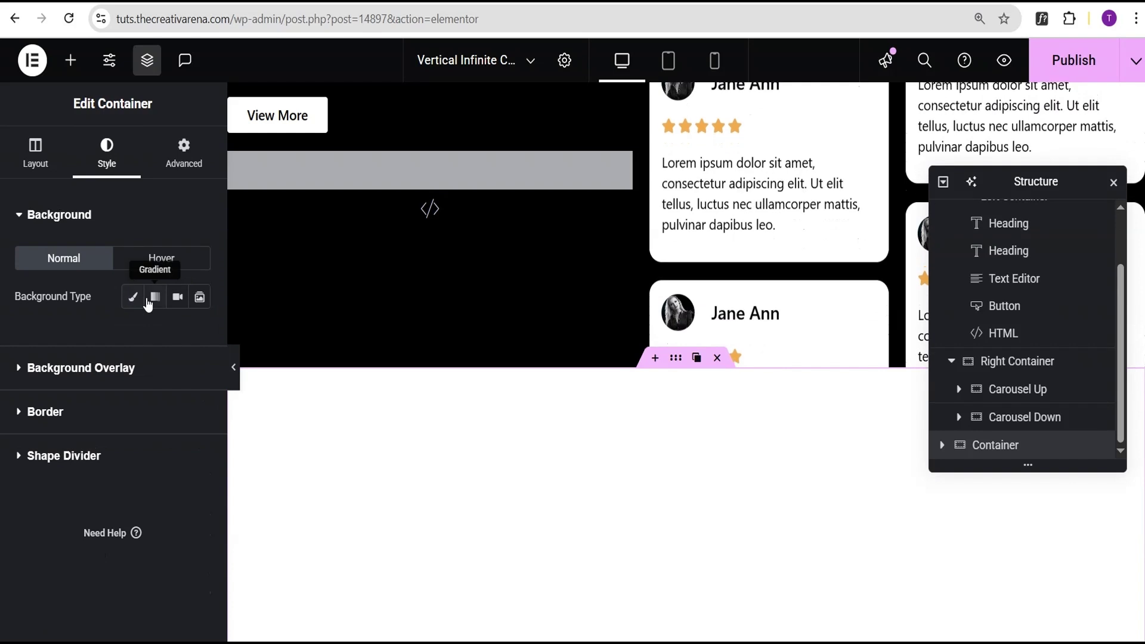
{"action": "left_click", "coordinate": [155, 297]}
{"action": "left_click", "coordinate": [133, 297]}
{"action": "left_click", "coordinate": [205, 338]}
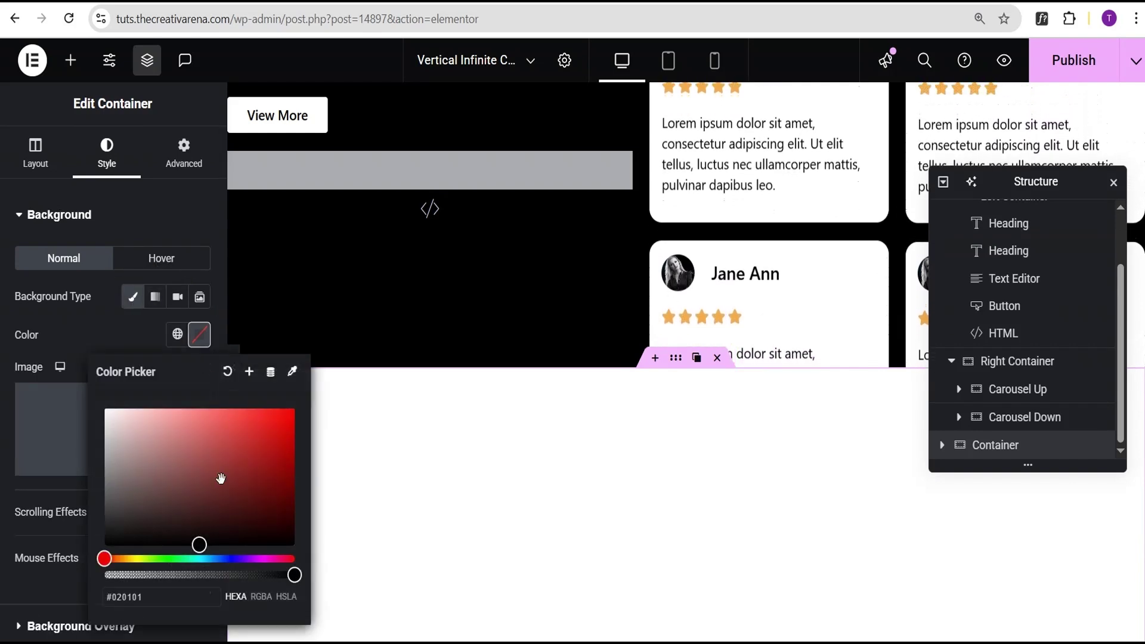
{"action": "left_click_drag", "start_coordinate": [220, 477], "coordinate": [105, 496]}
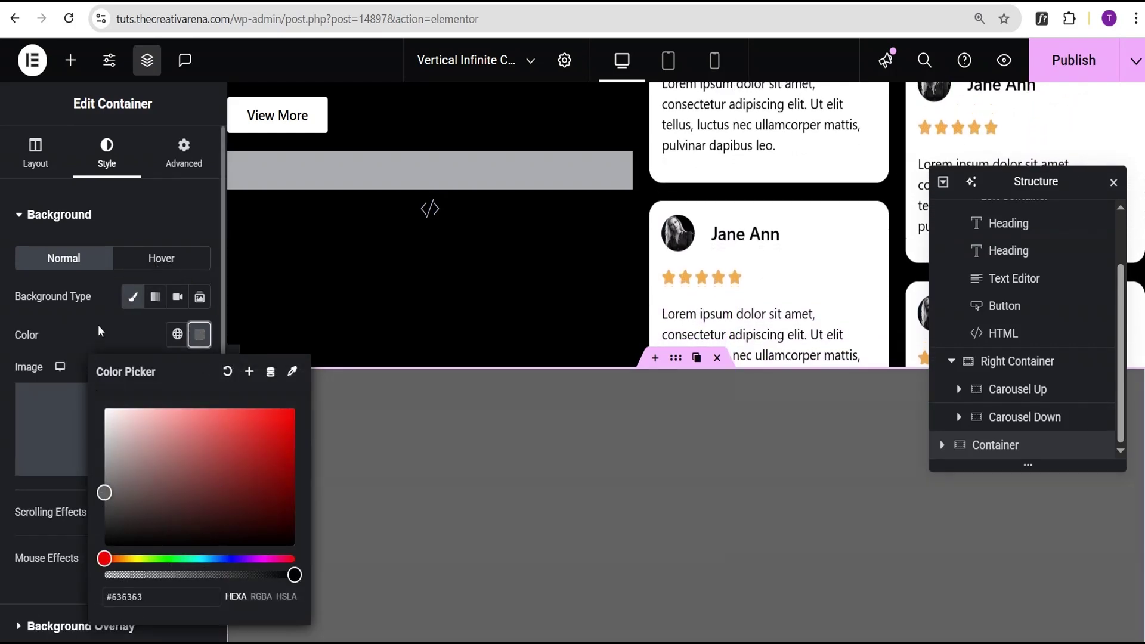
Publish the page and preview how the testimonials section and its carousels scroll between the containers above and below.
{"action": "left_click", "coordinate": [1076, 60]}
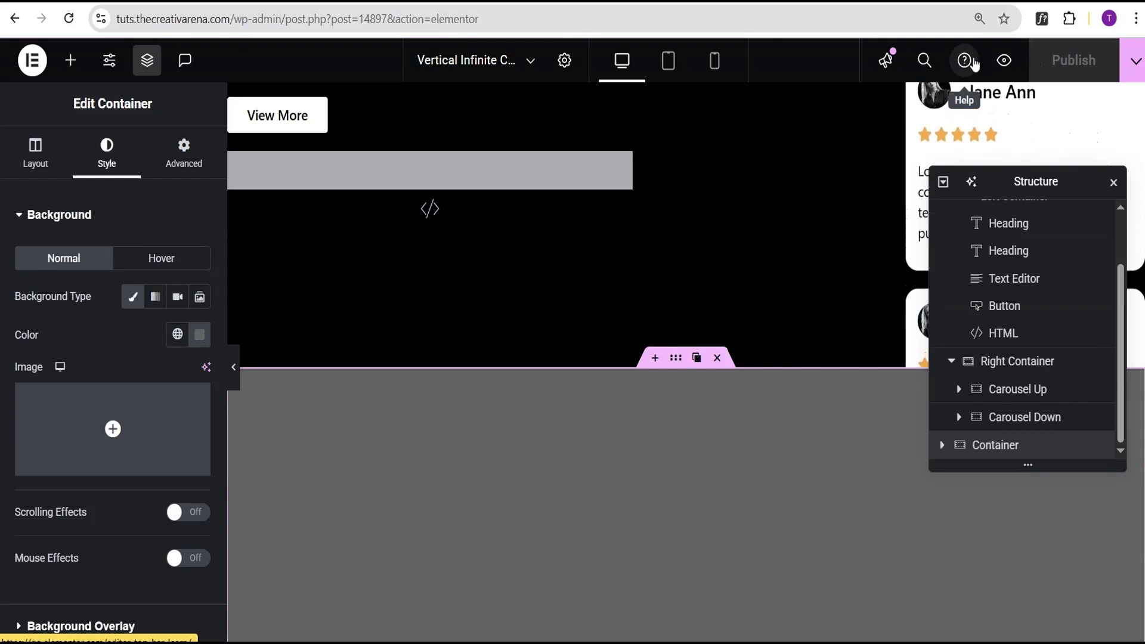
{"action": "left_click", "coordinate": [1002, 62]}
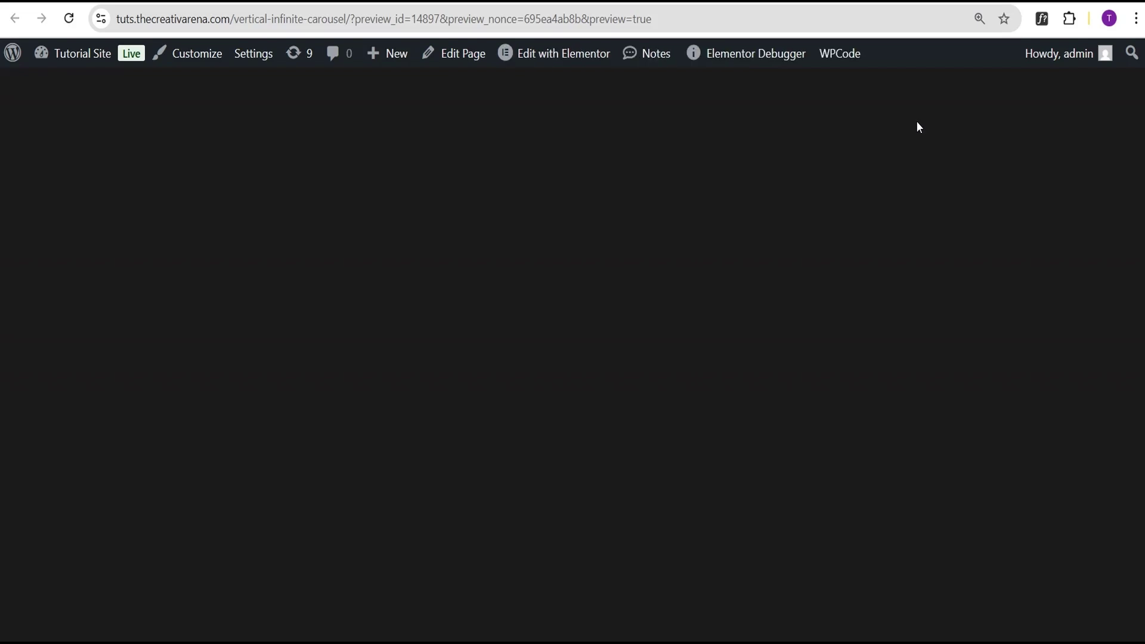
{"action": "scroll", "coordinate": [572, 358], "scroll_direction": "down", "scroll_amount": 8}
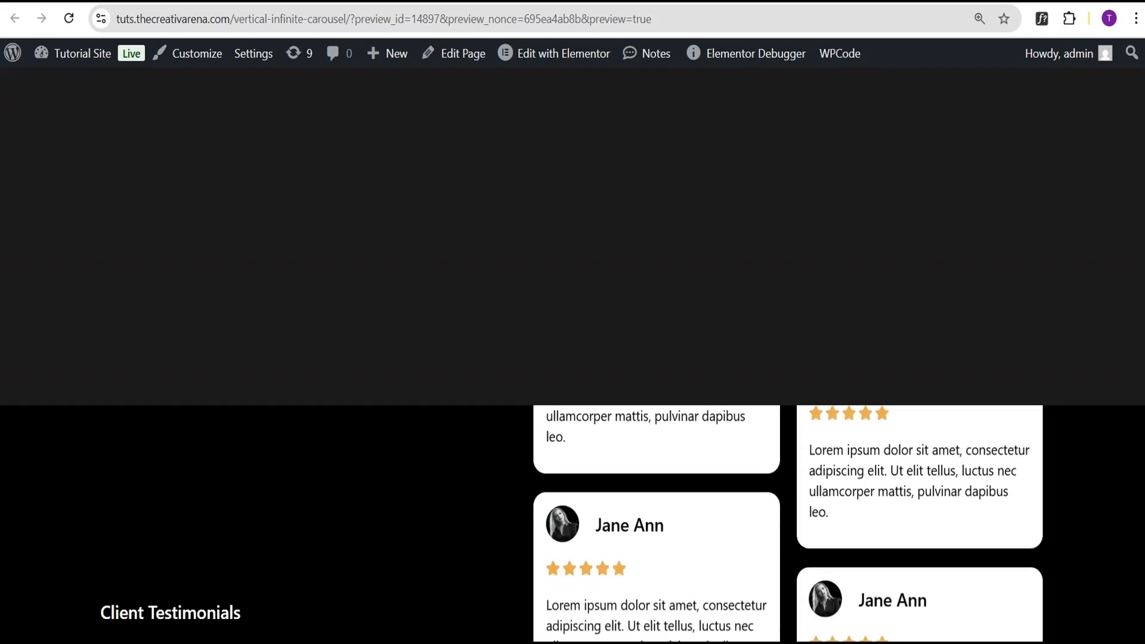
{"action": "scroll", "coordinate": [573, 357], "scroll_direction": "down", "scroll_amount": 1}
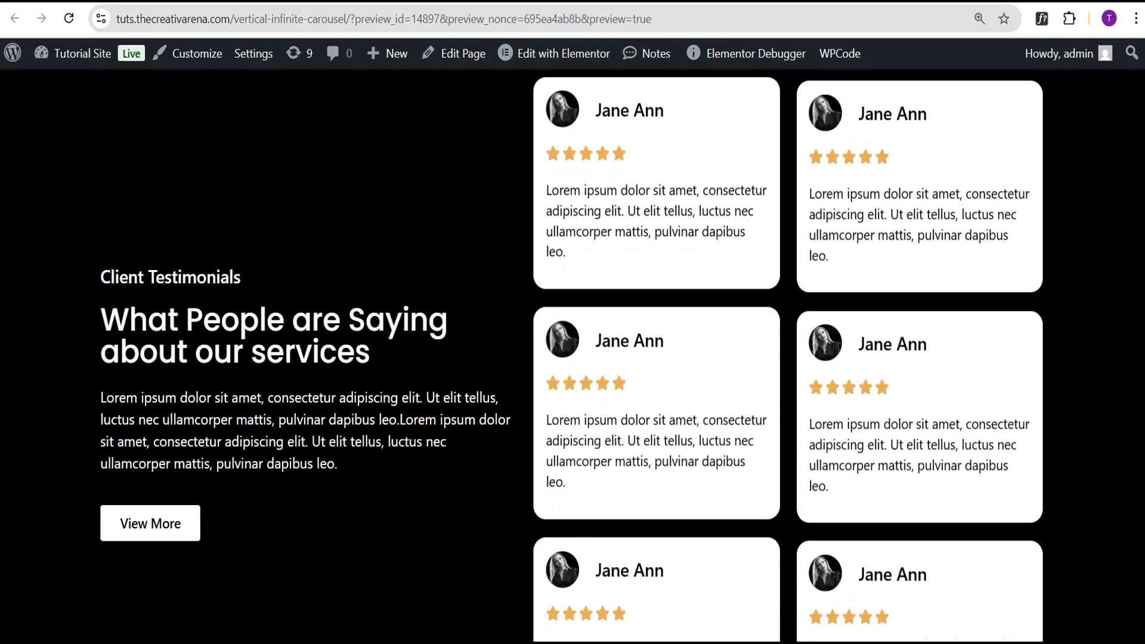
{"action": "scroll", "coordinate": [572, 357], "scroll_direction": "down", "scroll_amount": 4}
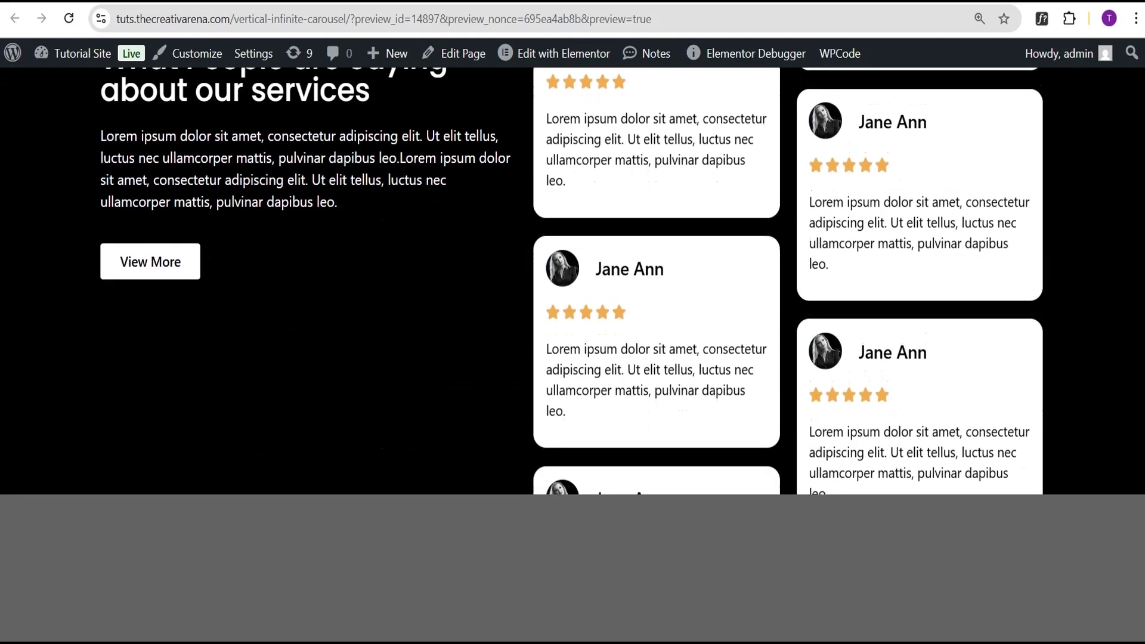
{"action": "scroll", "coordinate": [572, 358], "scroll_direction": "up", "scroll_amount": 2}
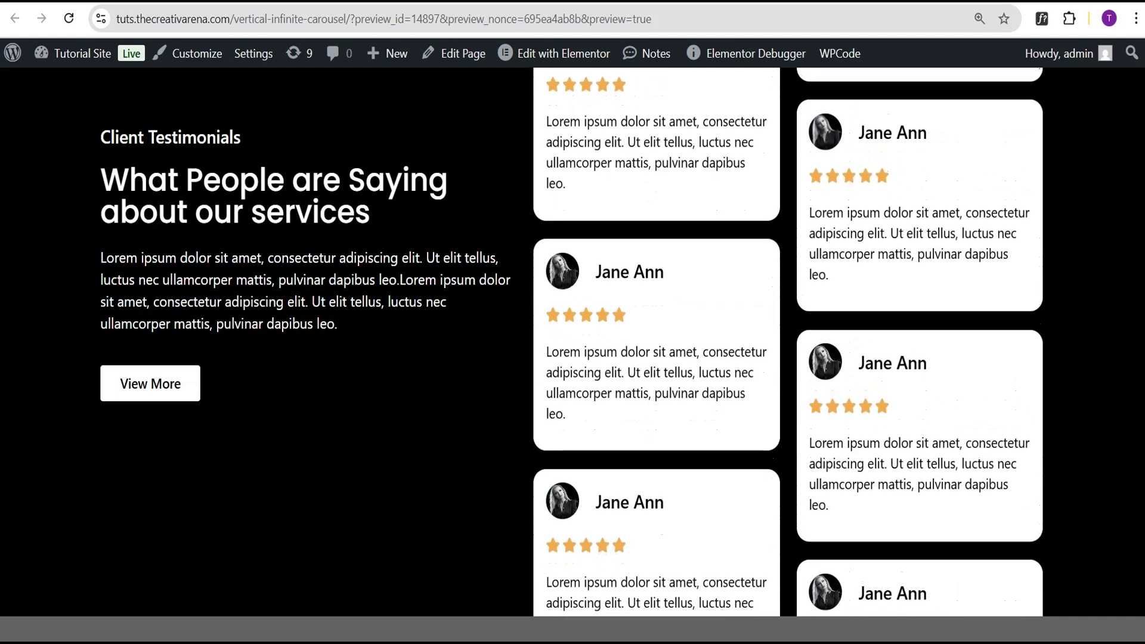
{"action": "scroll", "coordinate": [573, 357], "scroll_direction": "up", "scroll_amount": 3}
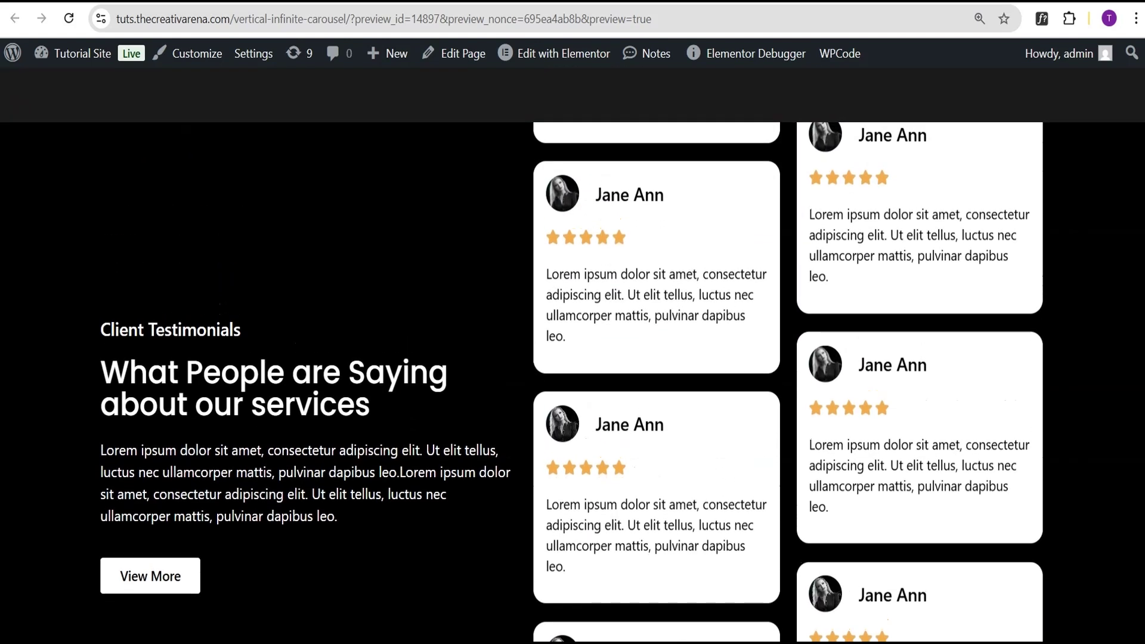
{"action": "scroll", "coordinate": [572, 334], "scroll_direction": "down", "scroll_amount": 3}
{"action": "scroll", "coordinate": [573, 334], "scroll_direction": "up", "scroll_amount": 2}
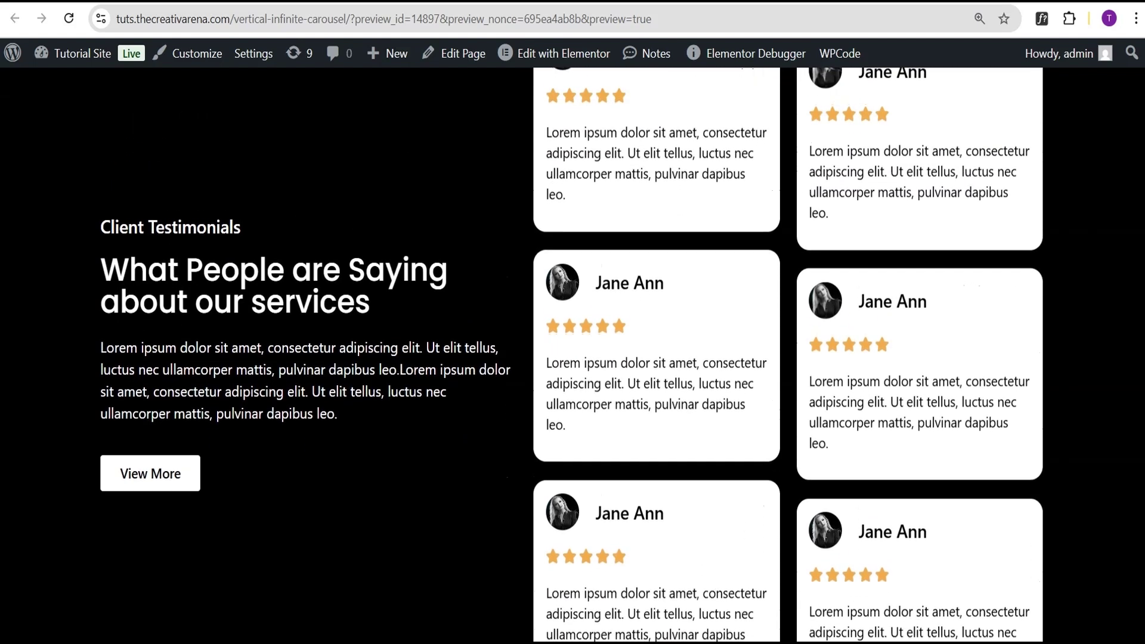